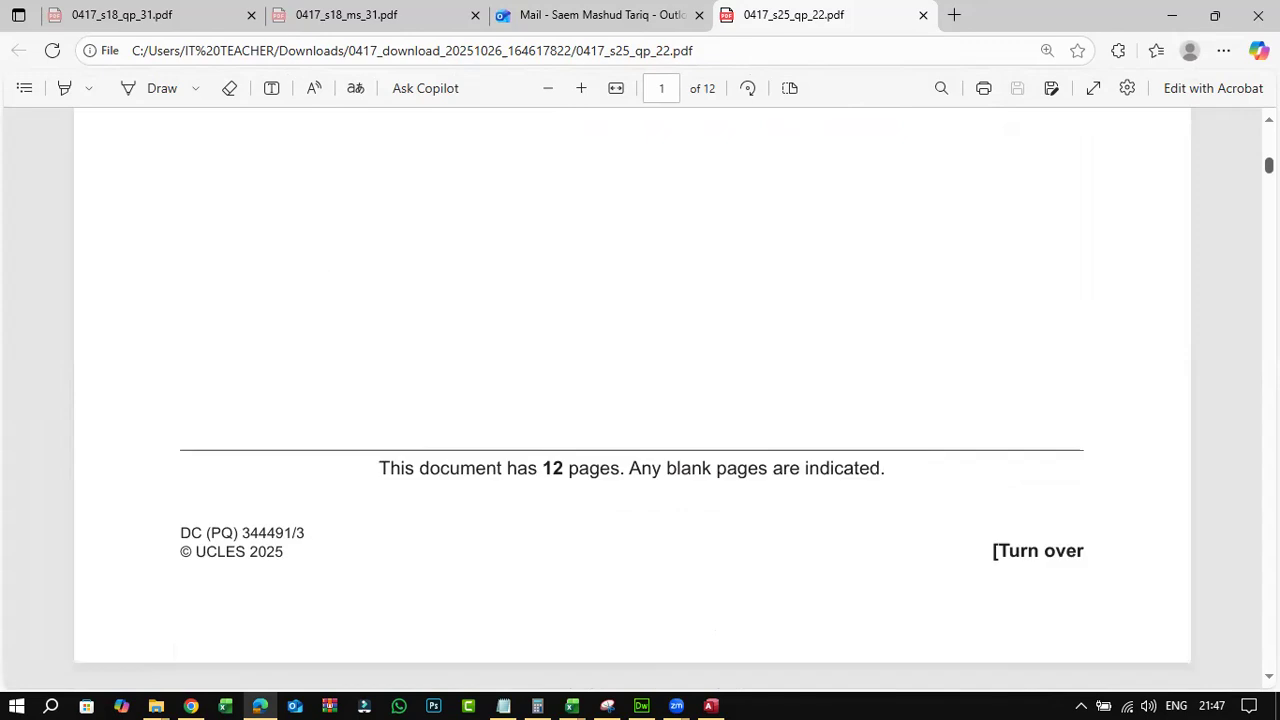
- Go to Task 3 – Database in the exam paper and examine item 14's import instructions and field table
scroll(632, 400, "down", 15)
scroll(632, 400, "down", 20)
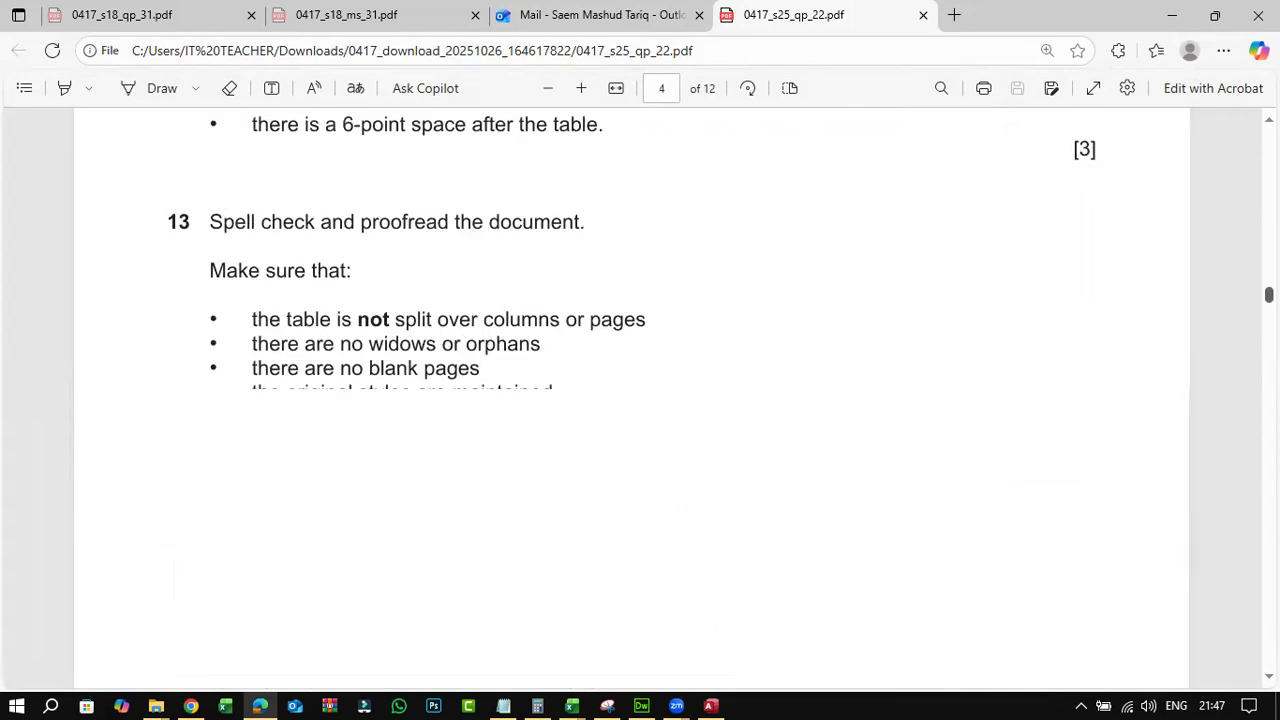
scroll(613, 170, "down", 10)
scroll(514, 243, "up", 1)
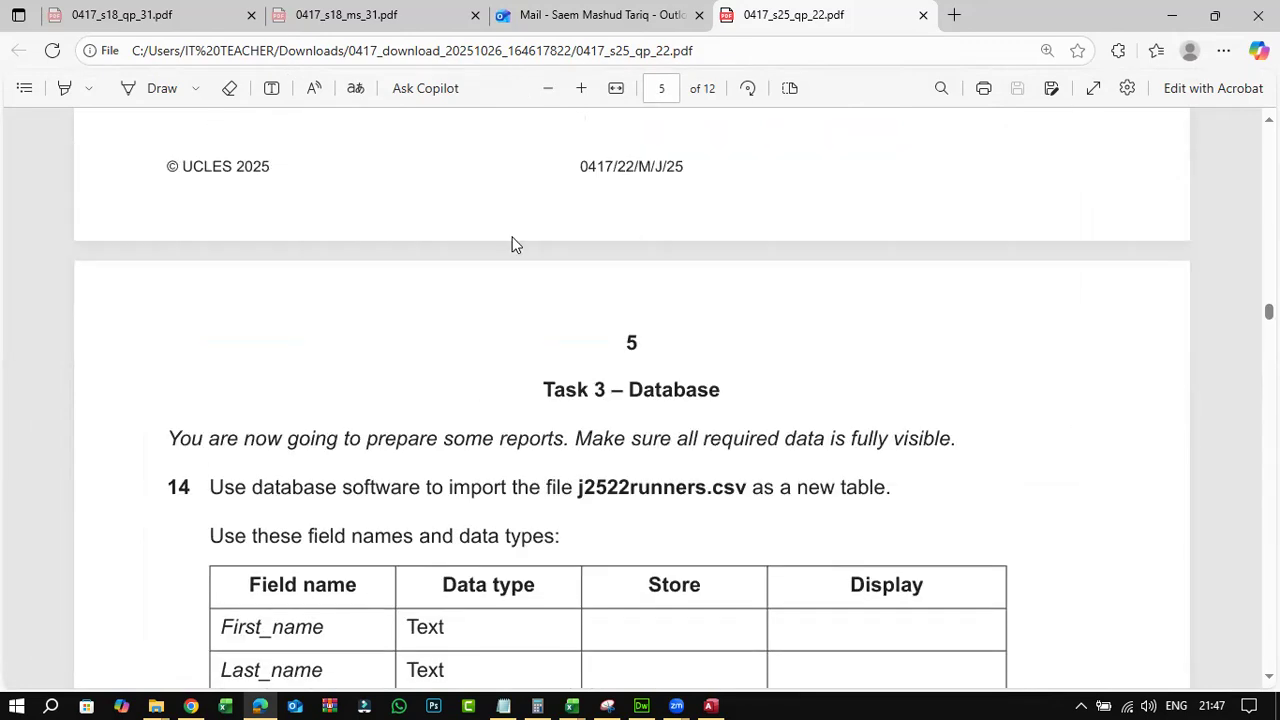
scroll(474, 369, "down", 1)
scroll(395, 229, "down", 2)
left_click_drag(426, 197, 598, 195)
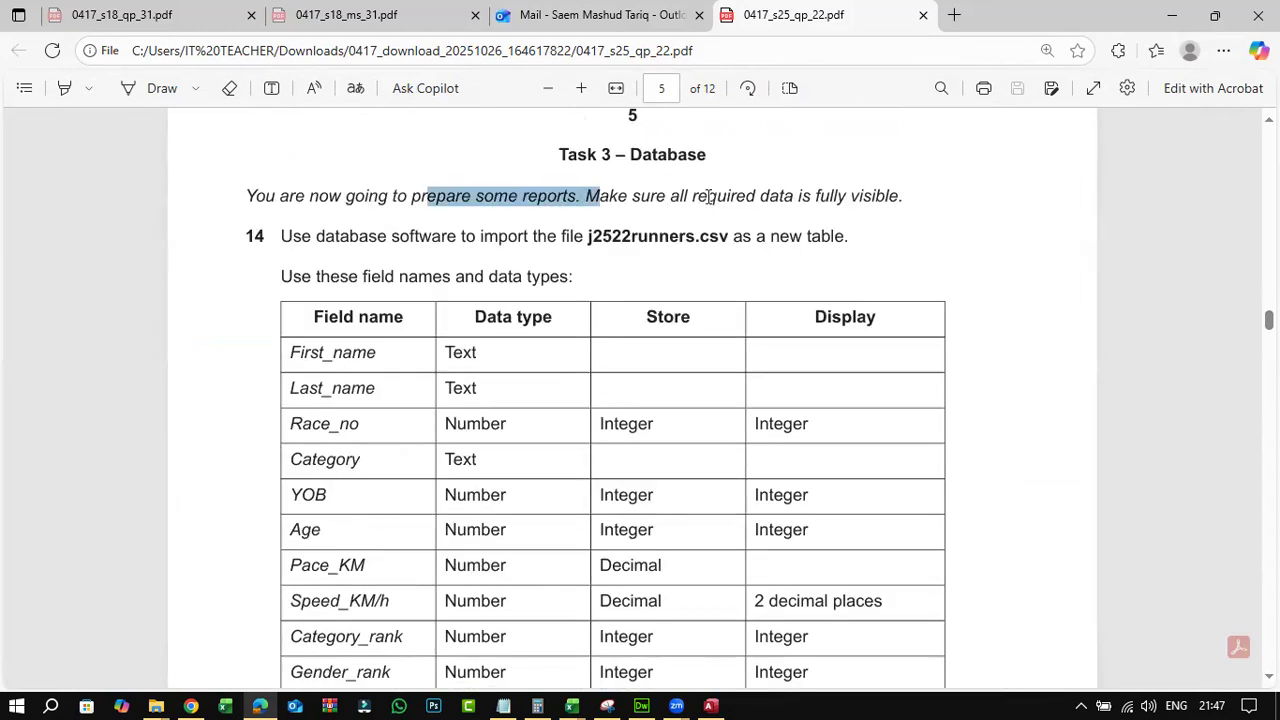
left_click_drag(836, 197, 689, 197)
left_click_drag(313, 240, 585, 241)
left_click_drag(723, 243, 726, 250)
scroll(400, 221, "down", 1)
left_click_drag(283, 187, 361, 184)
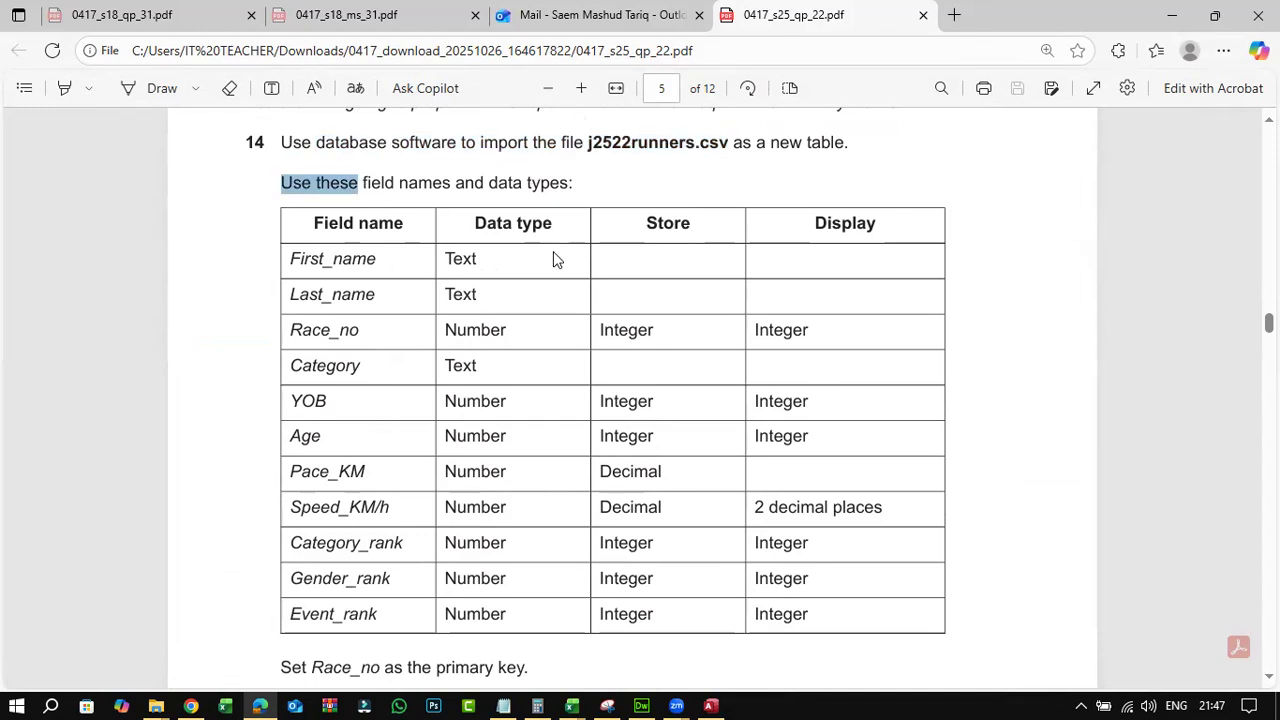
scroll(610, 378, "down", 1)
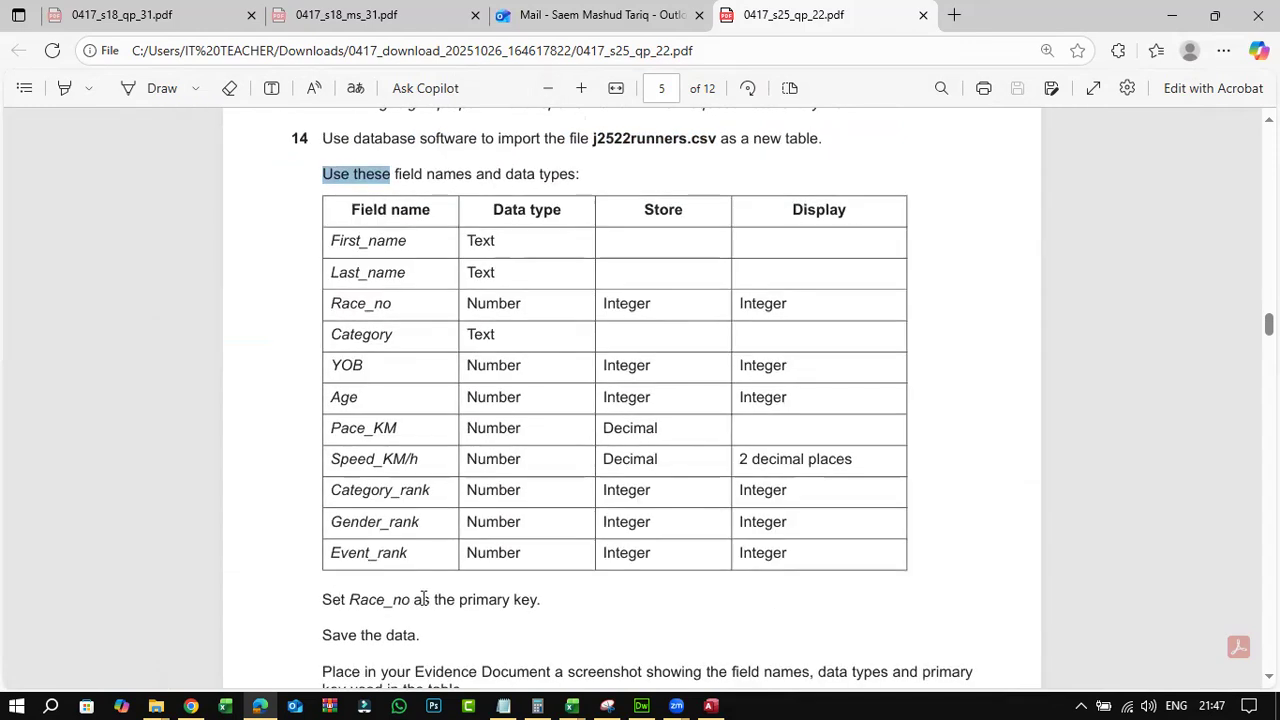
- In File Explorer, open the 06_0417_22_Confidential Source Files June 2025 folder inside 0417_s25_sf_22 and copy its path
left_click(157, 703)
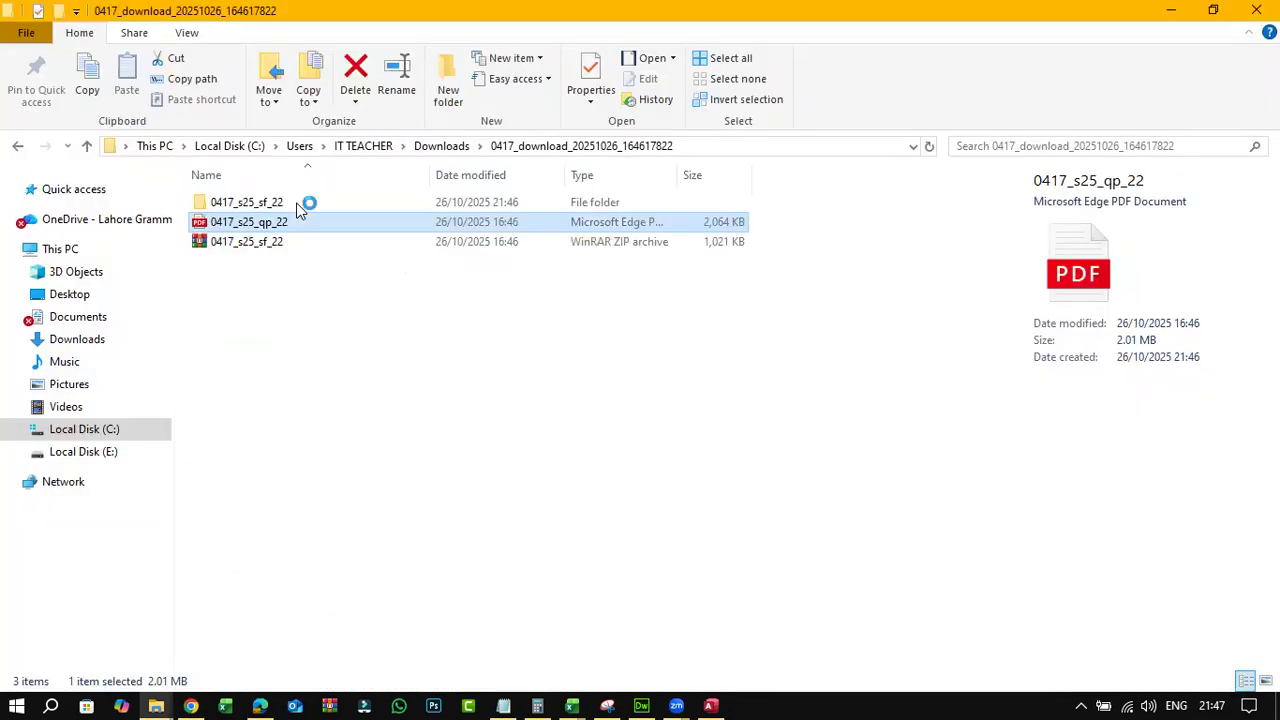
double_click(297, 203)
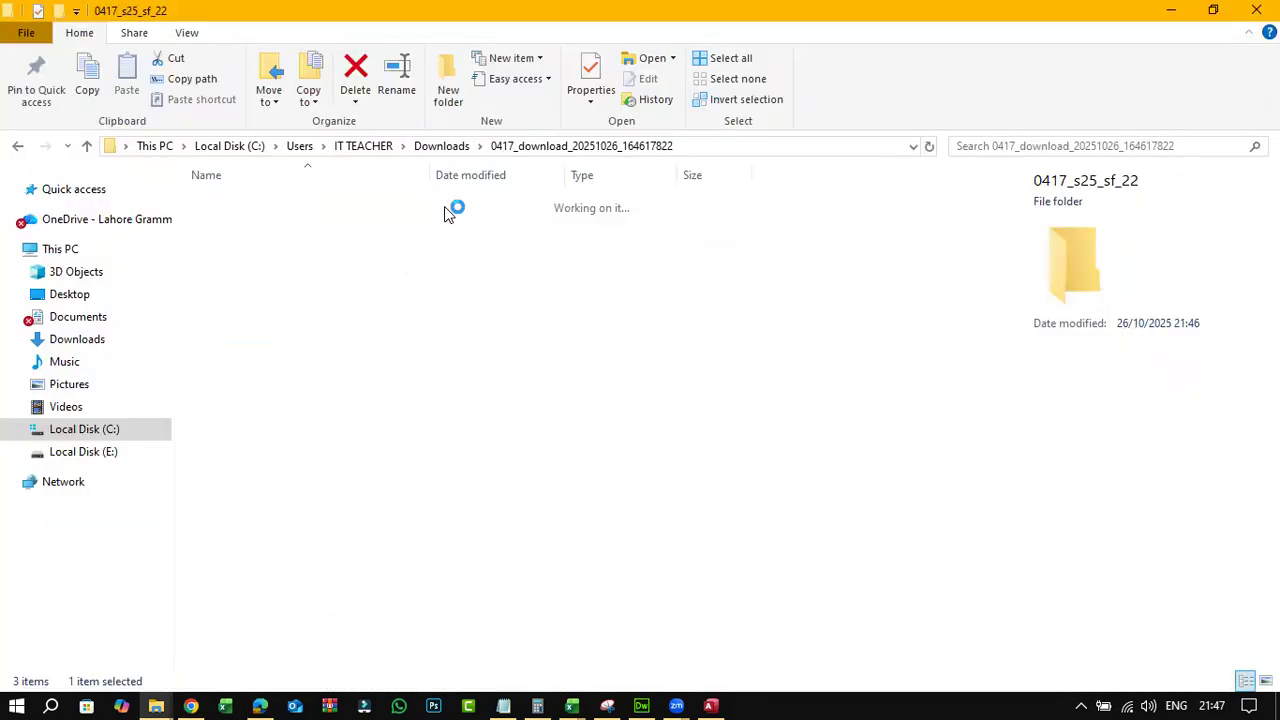
key("Return")
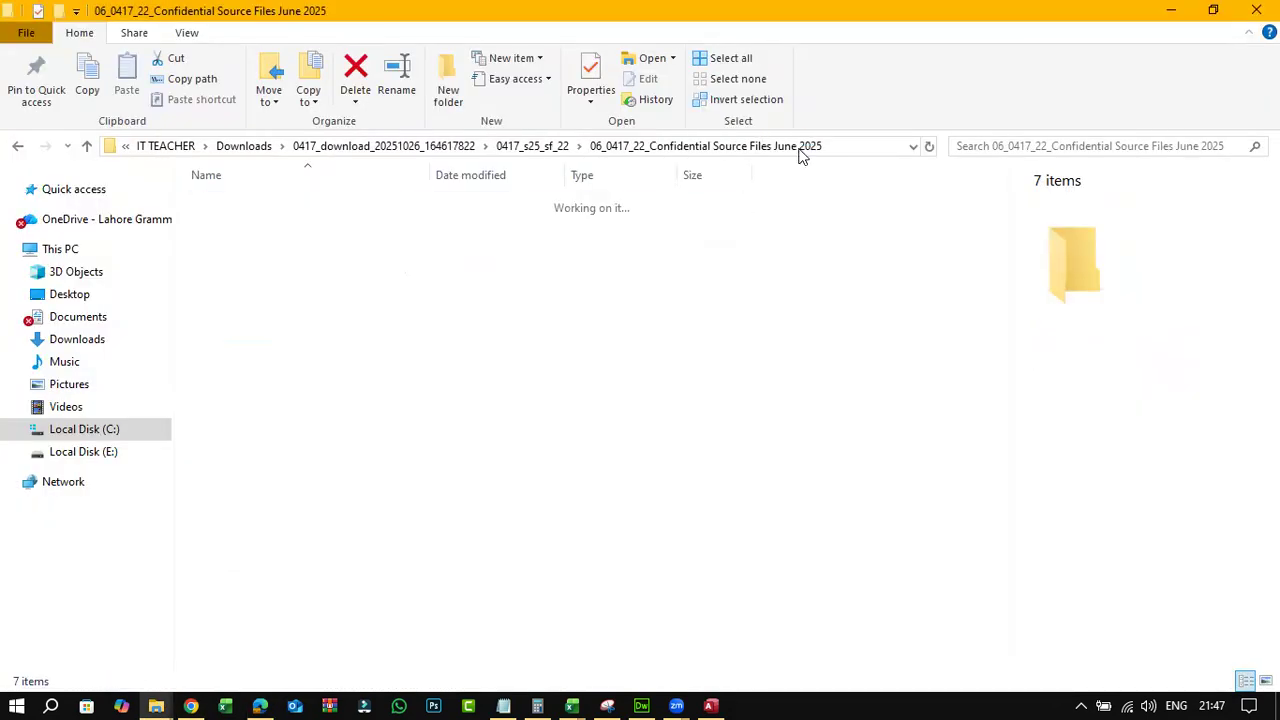
left_click(860, 146)
right_click(848, 146)
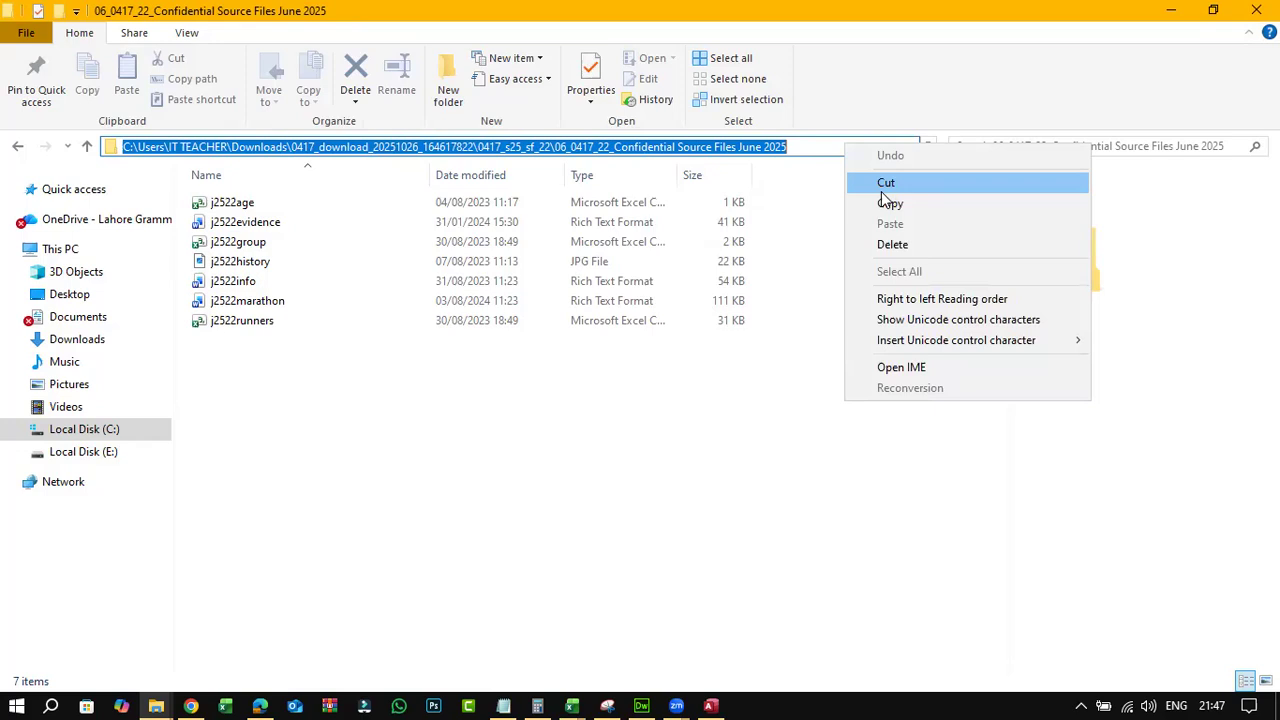
left_click(889, 203)
- Switch to Access, create a blank database and close its empty default table
left_click(710, 705)
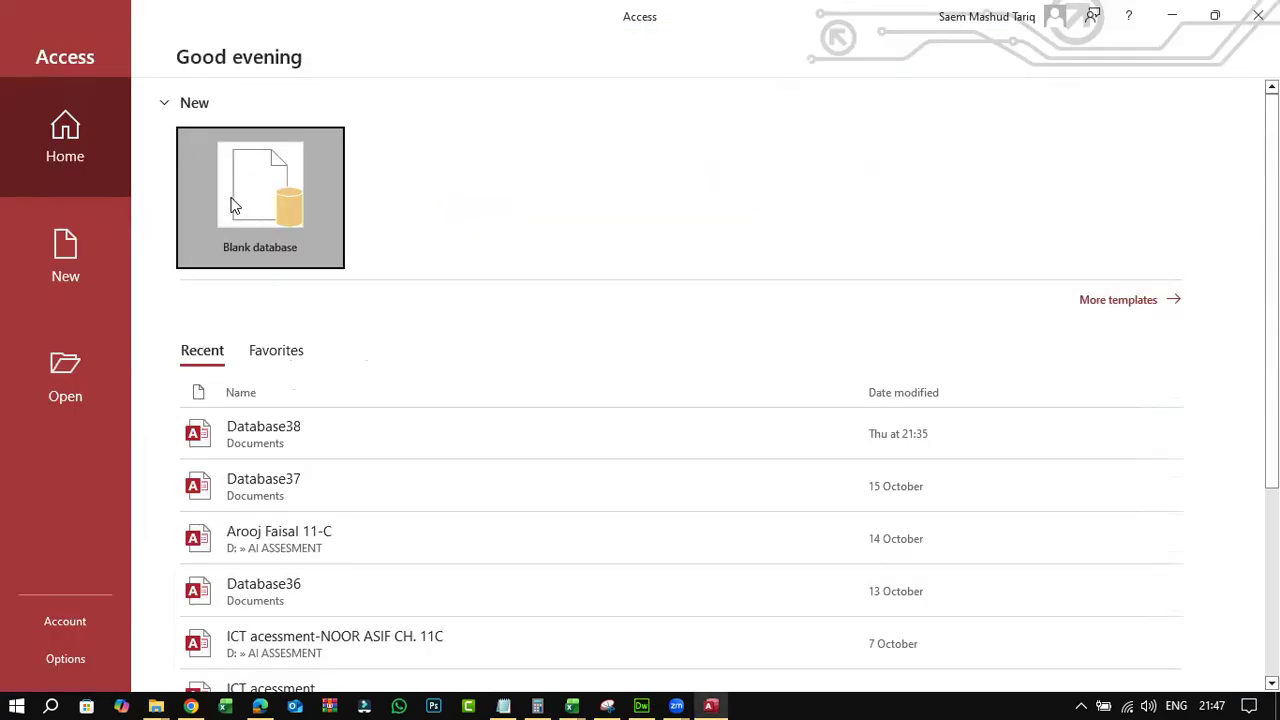
left_click(233, 205)
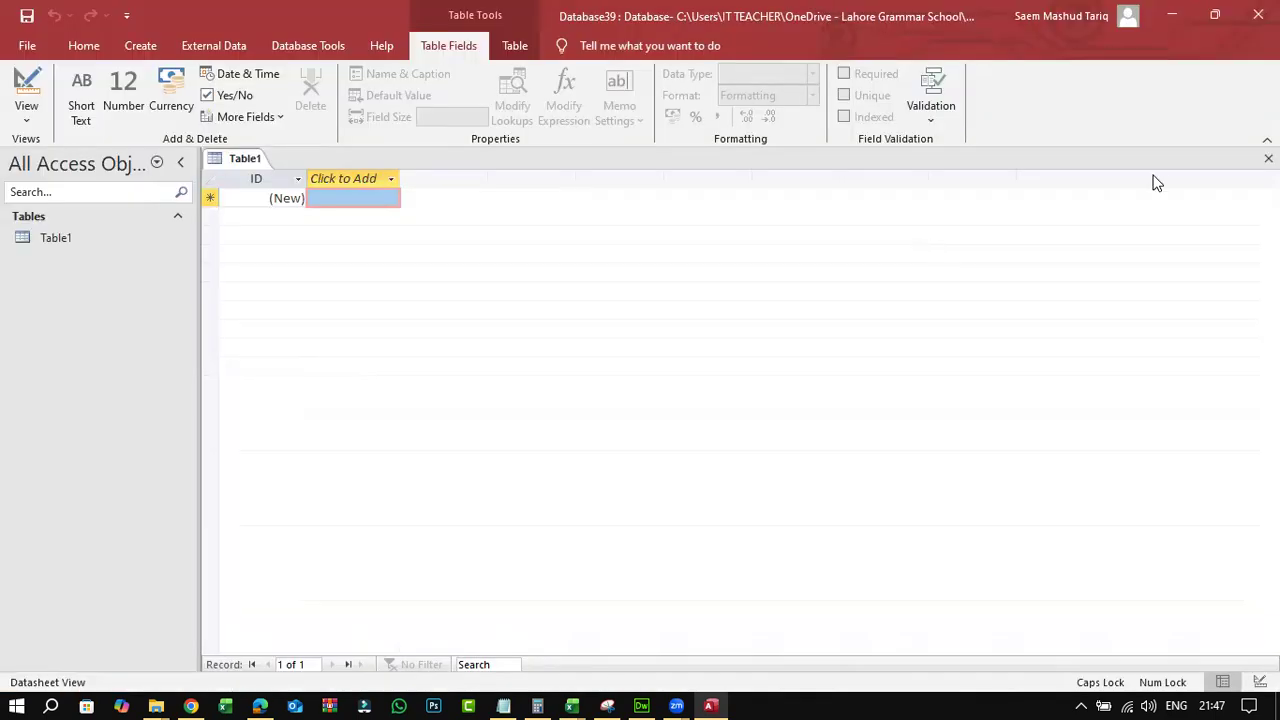
key("ctrl+w")
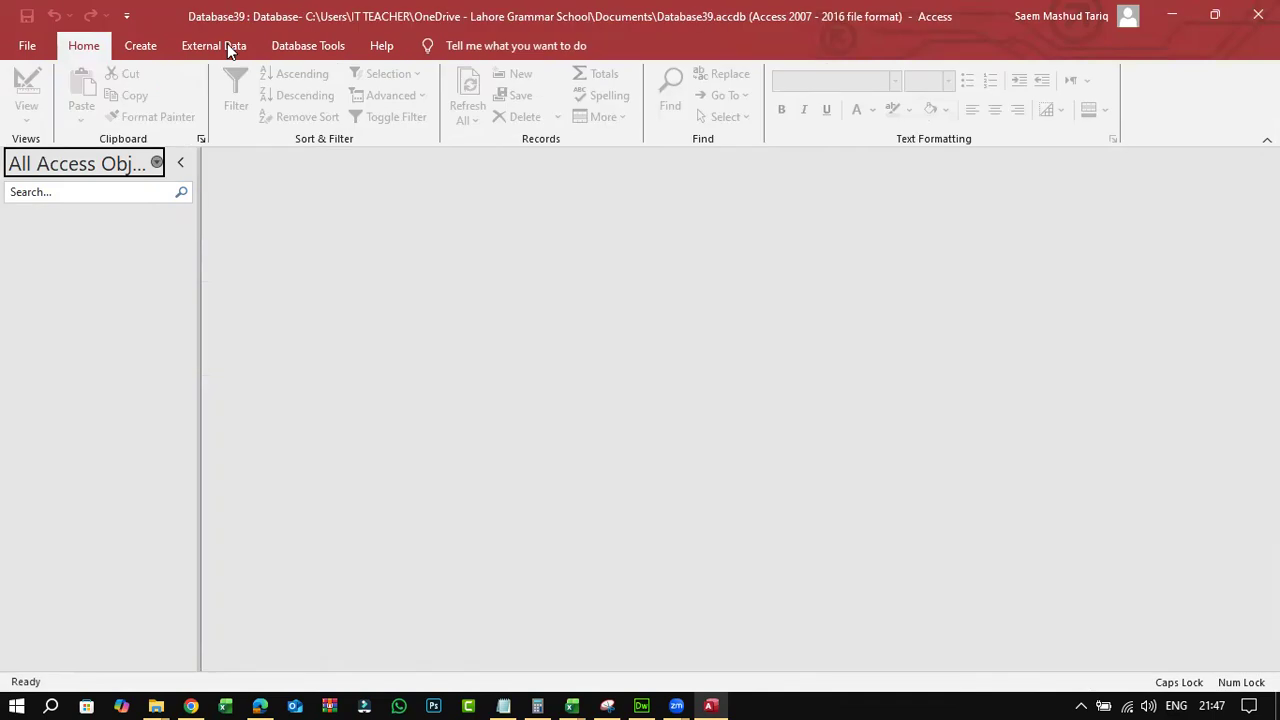
- Set up a text file import into a new table, choosing j2522runners.csv from the copied source folder path
left_click(228, 43)
left_click(55, 125)
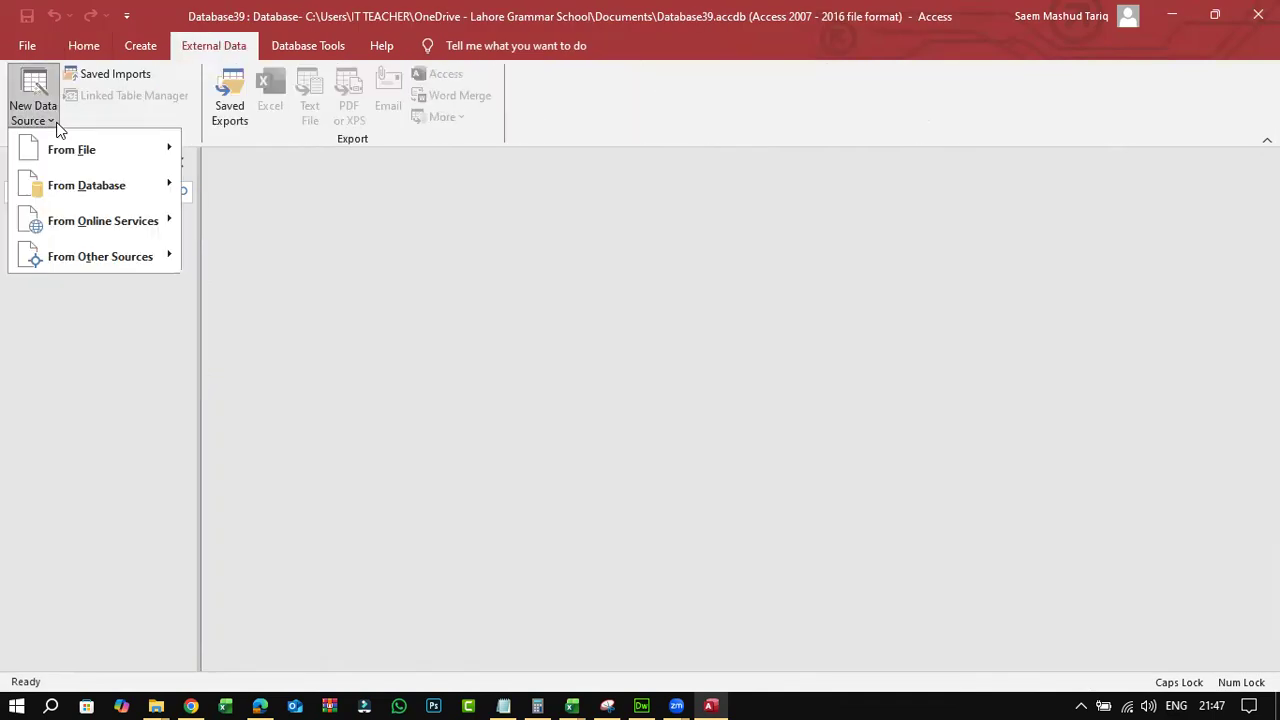
mouse_move(60, 146)
left_click(240, 252)
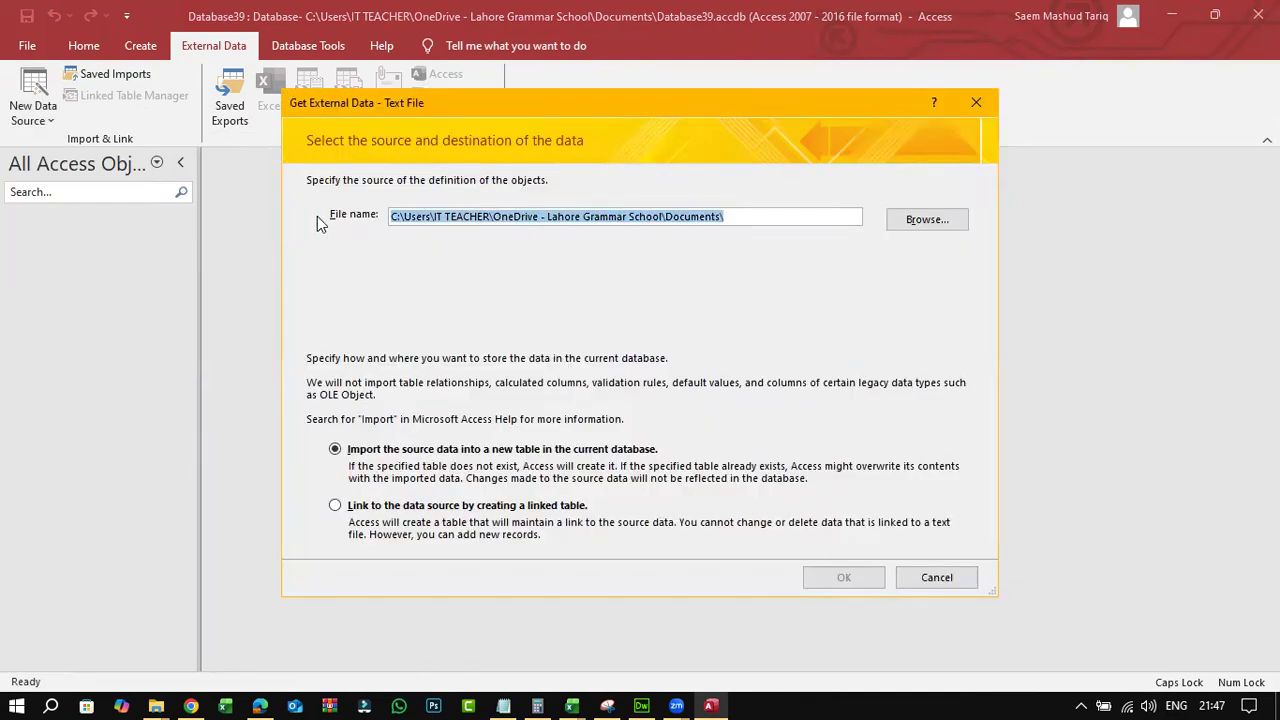
key("ctrl+v")
left_click(913, 218)
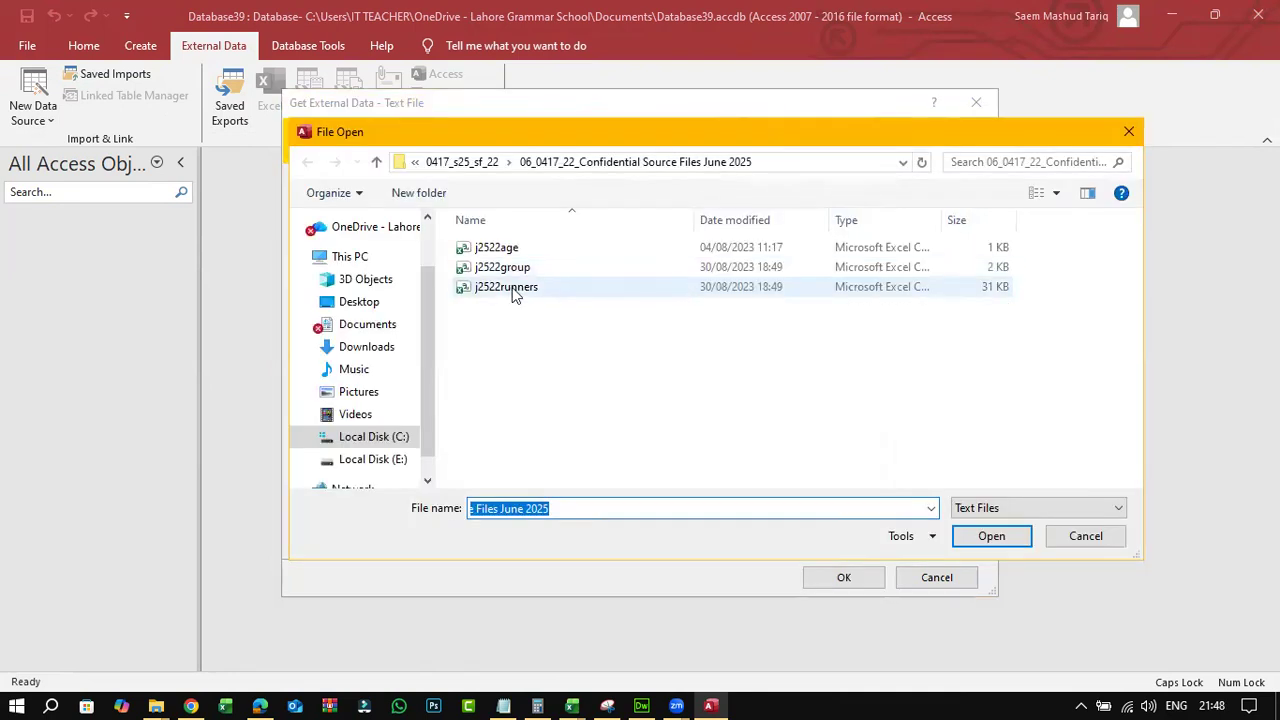
key("Escape")
- Configure the import as delimited by commas, with the first row containing field names
left_click(844, 580)
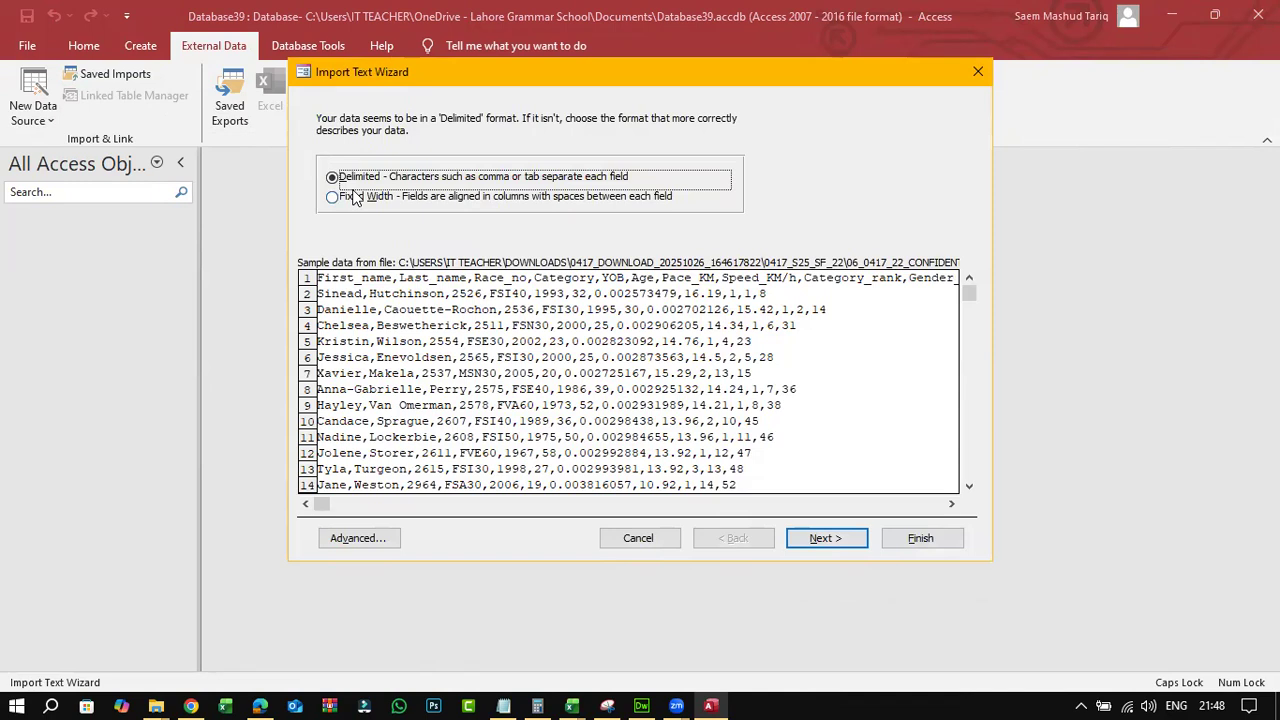
left_click(826, 538)
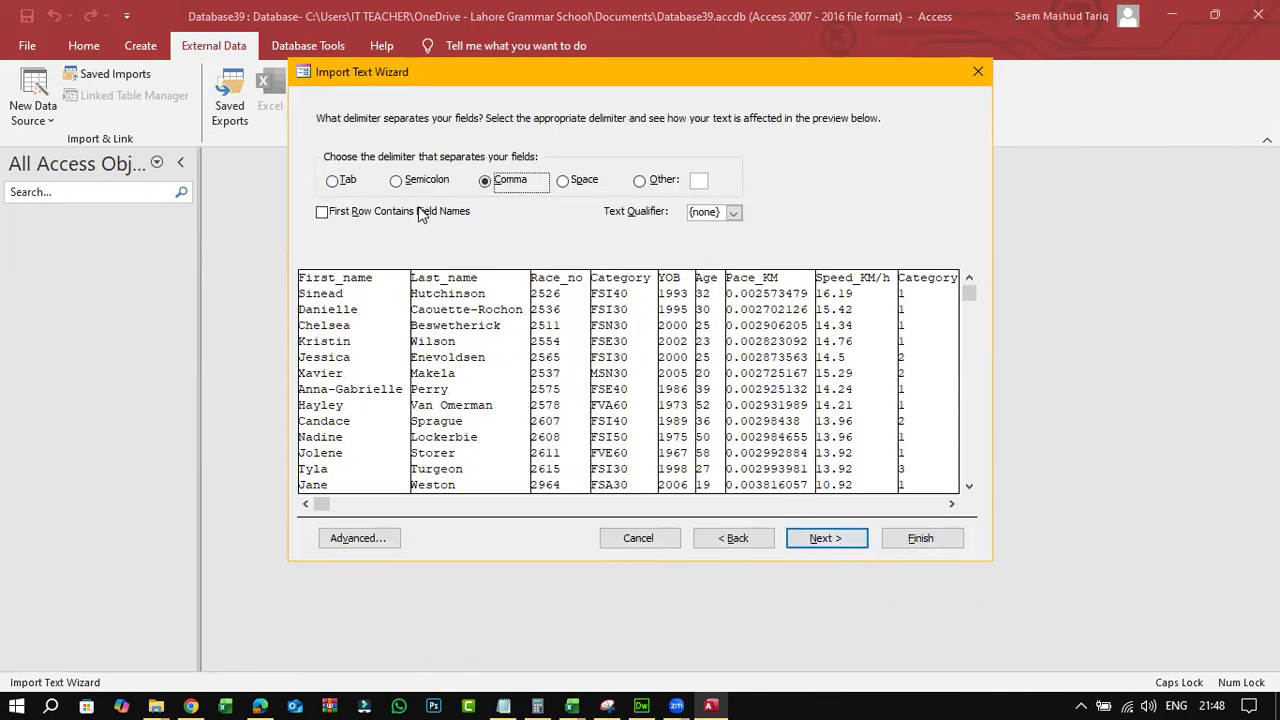
left_click(366, 212)
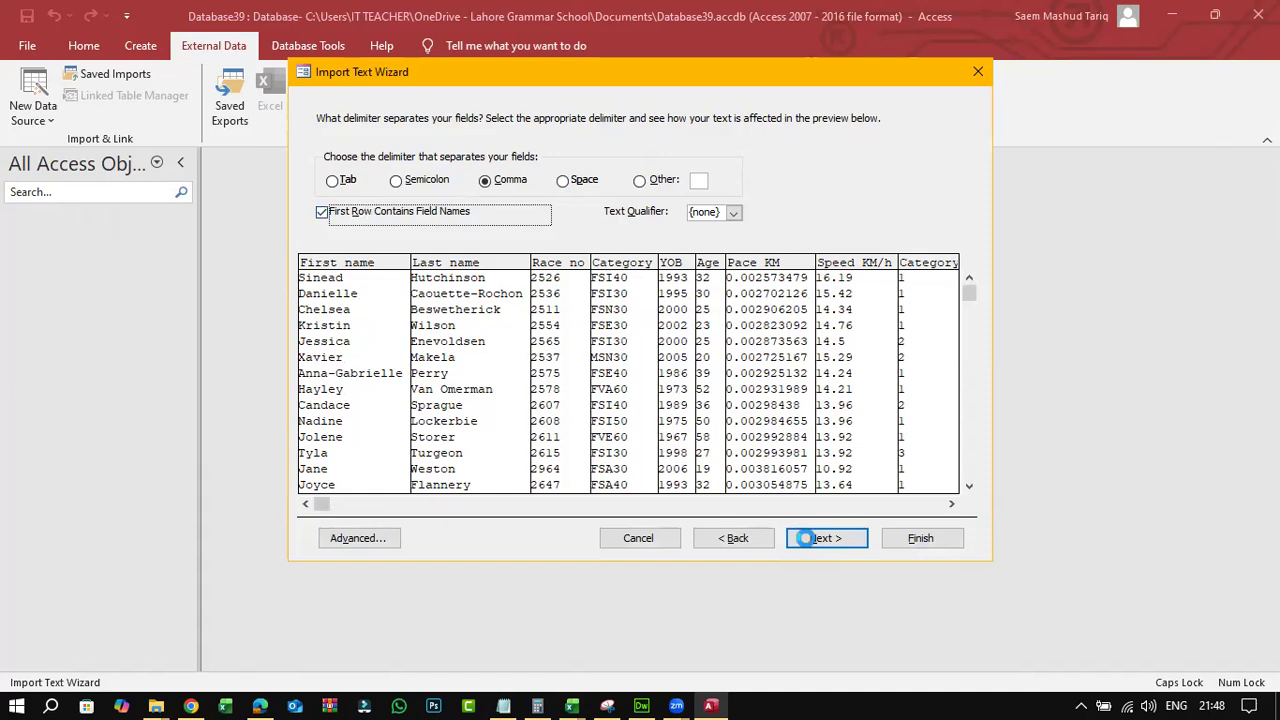
- Check the import field options, including Race_no, against the data types listed in the exam paper's field table
left_click(261, 704)
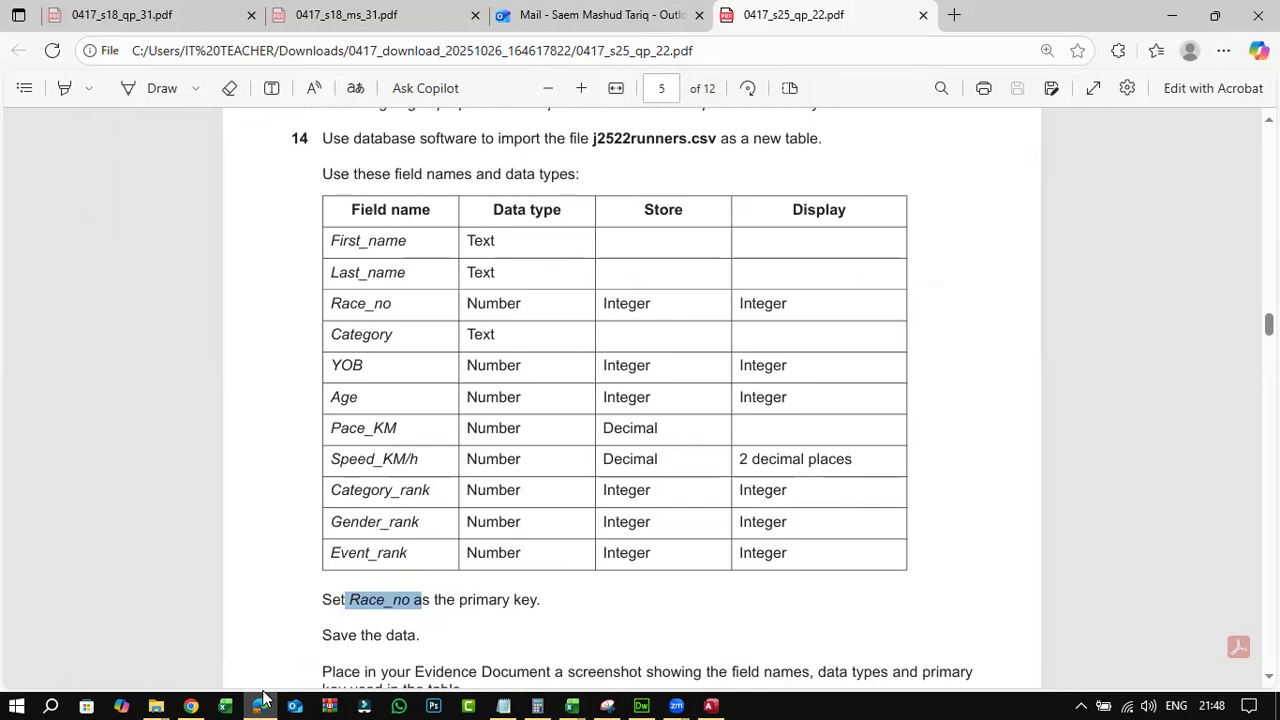
left_click(262, 702)
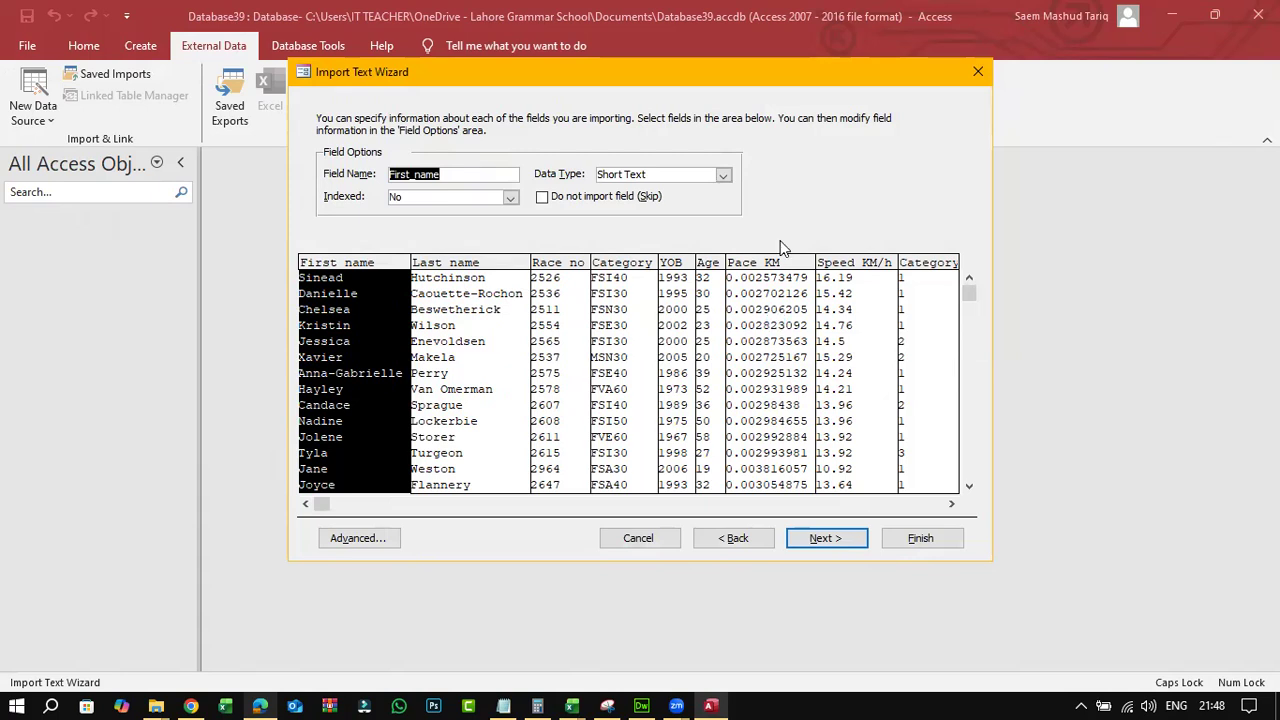
left_click(426, 269)
left_click(458, 268)
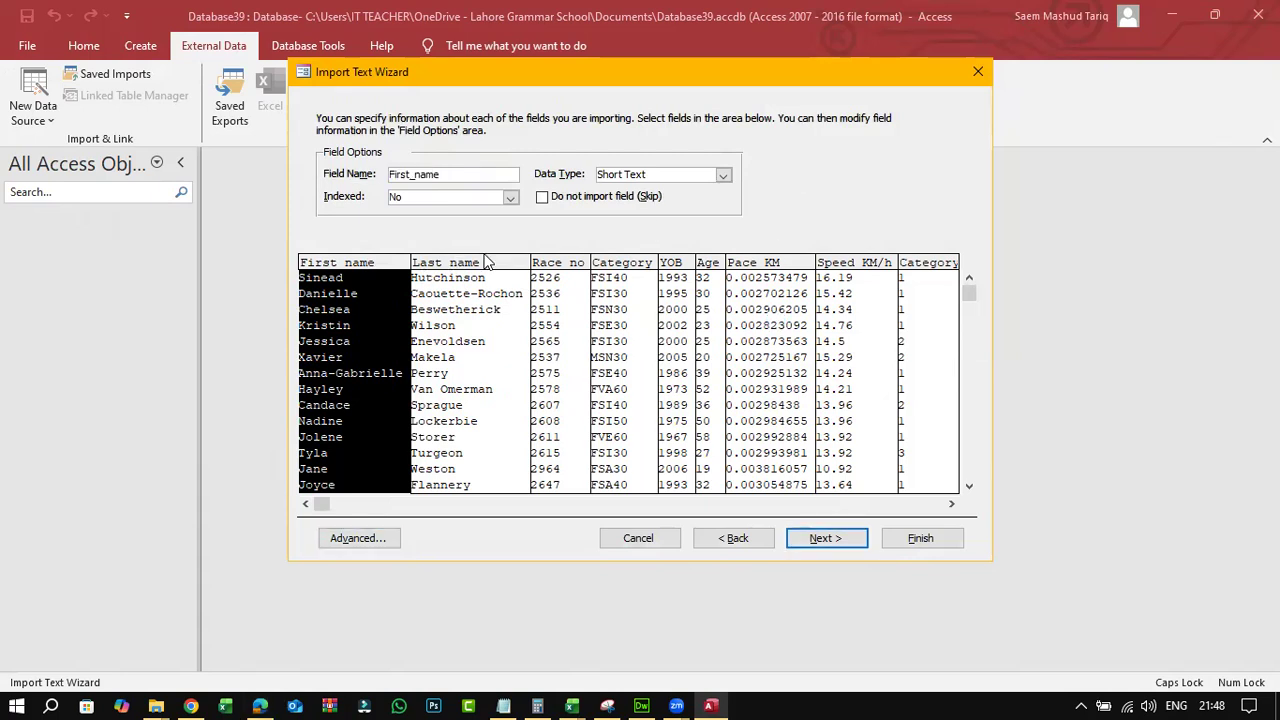
left_click(259, 705)
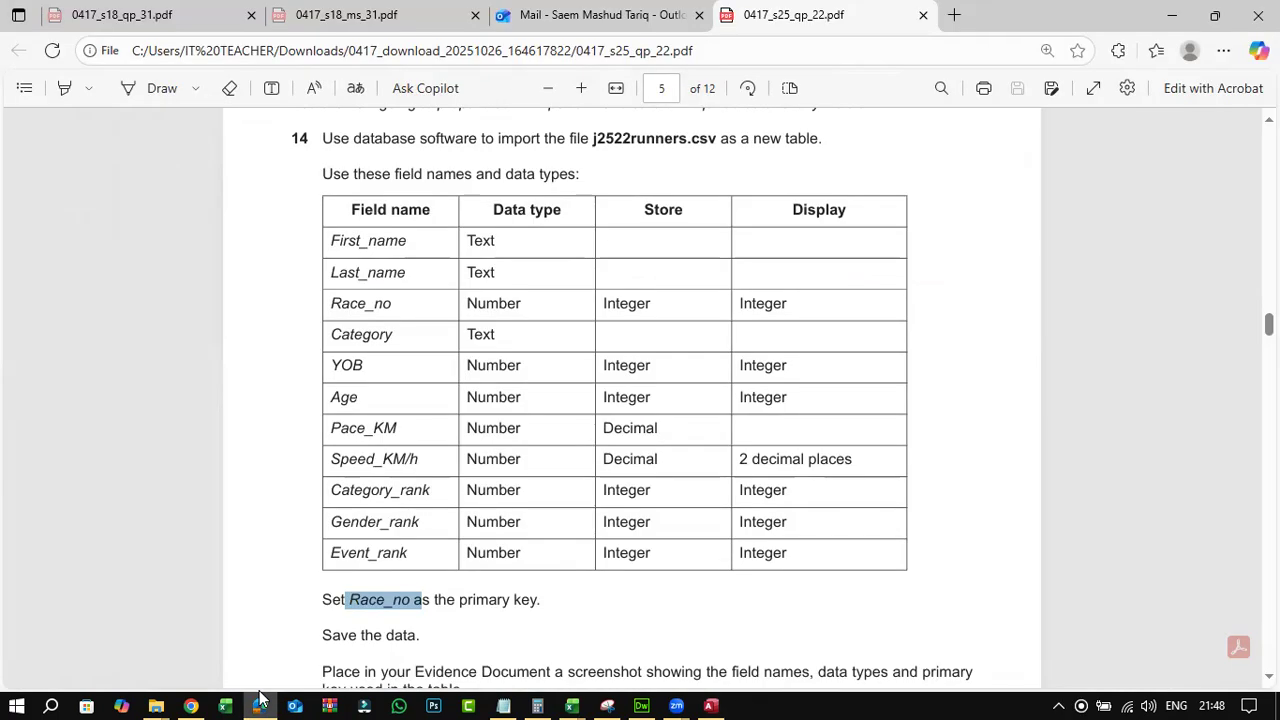
key("alt+Tab")
left_click(560, 262)
- Review the data types of all fields in the import specification and compare them with the exam paper's table
left_click(343, 536)
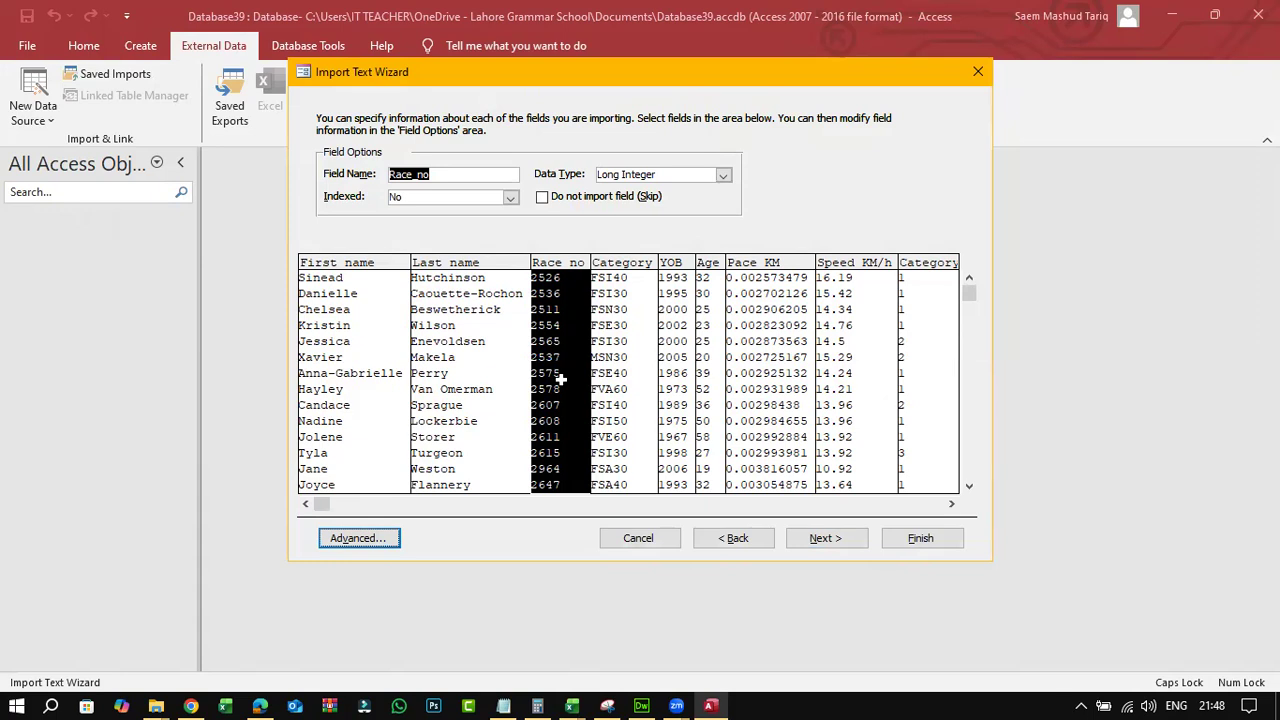
left_click(259, 700)
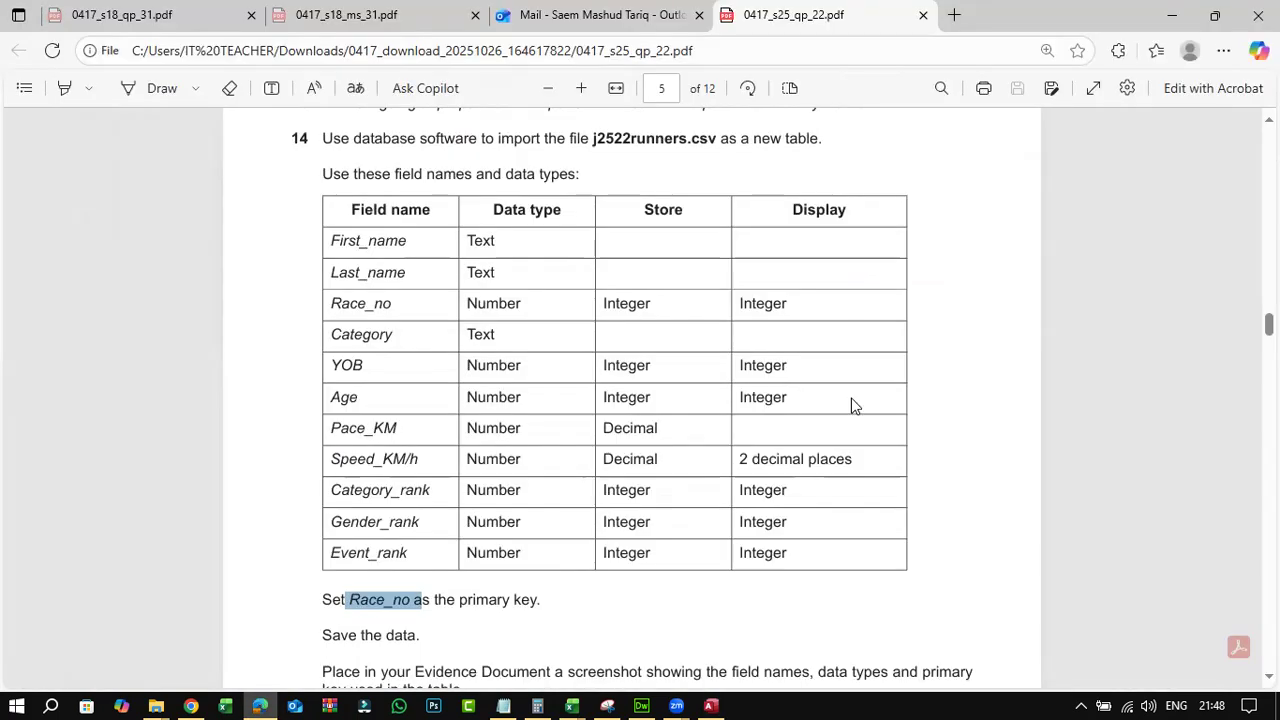
key("alt+Tab")
left_click(829, 418)
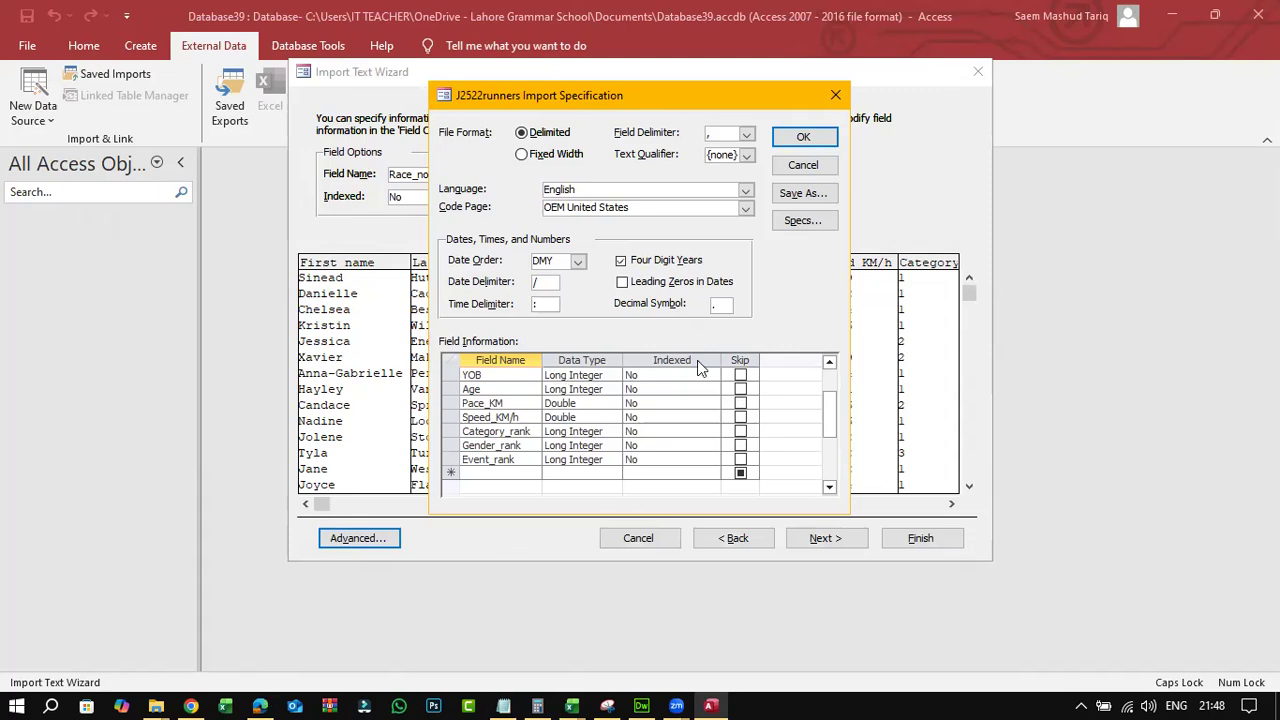
left_click(260, 704)
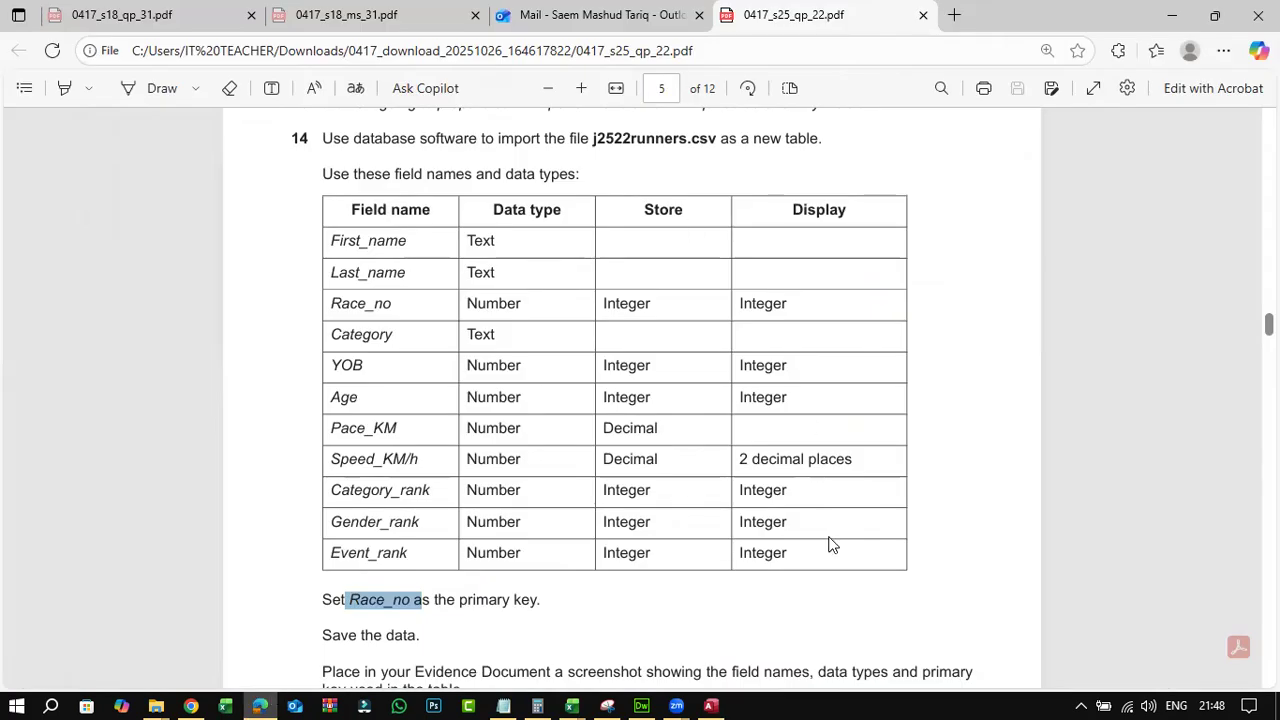
- Return to the import wizard and choose Race_no as the table's own primary key
key("alt+Tab")
left_click(510, 190)
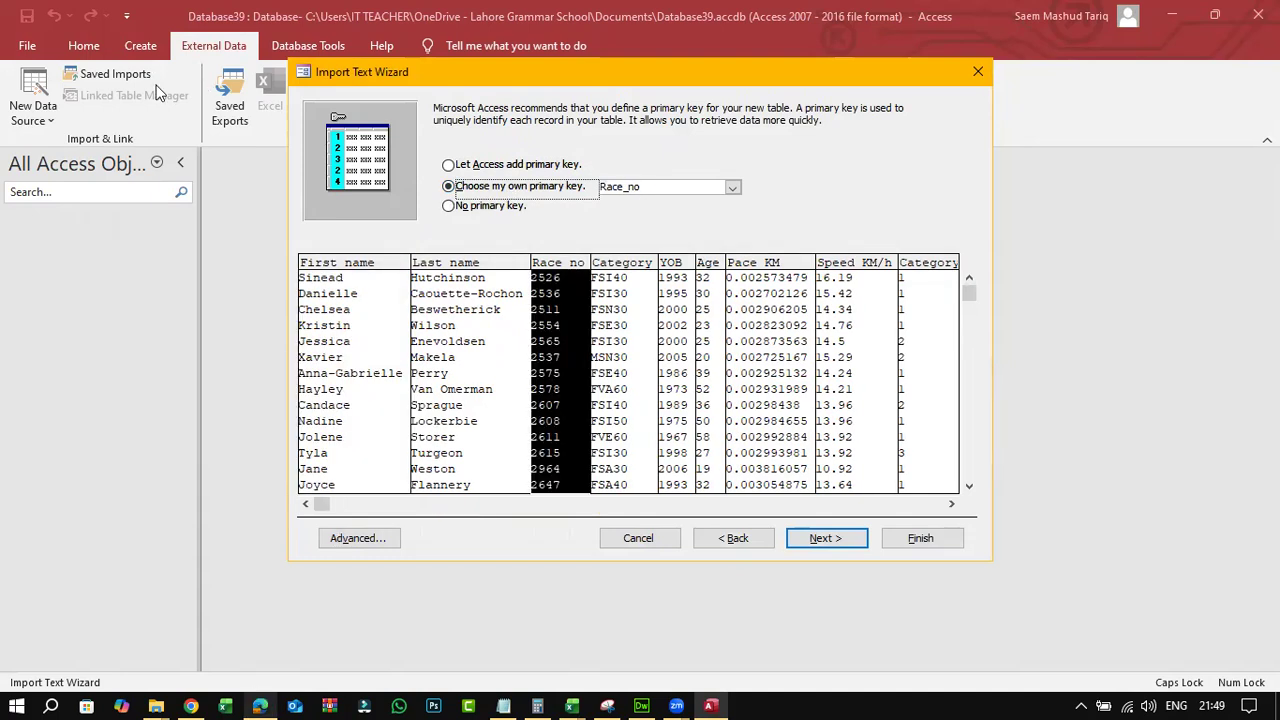
- In the exam paper, circle Race_no in the primary key instruction with freehand ink and add a short pointer line
key("alt+Tab")
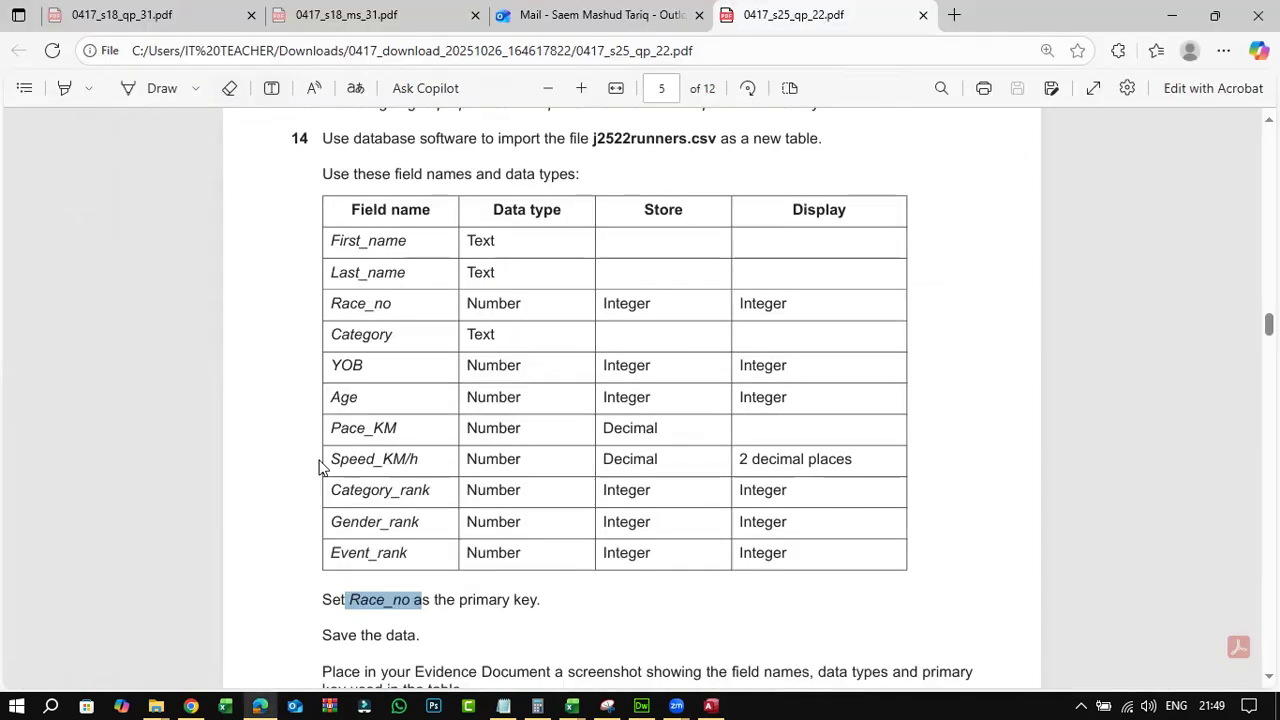
left_click_drag(375, 580, 346, 614)
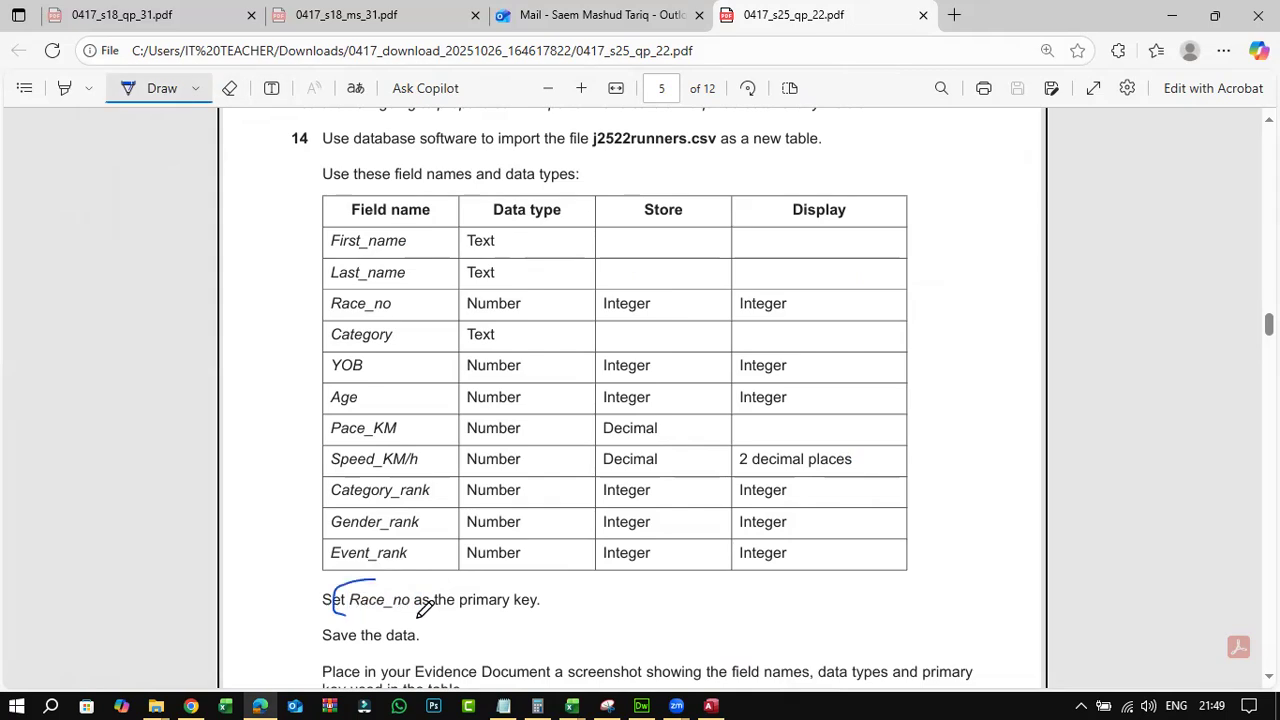
left_click_drag(395, 575, 476, 568)
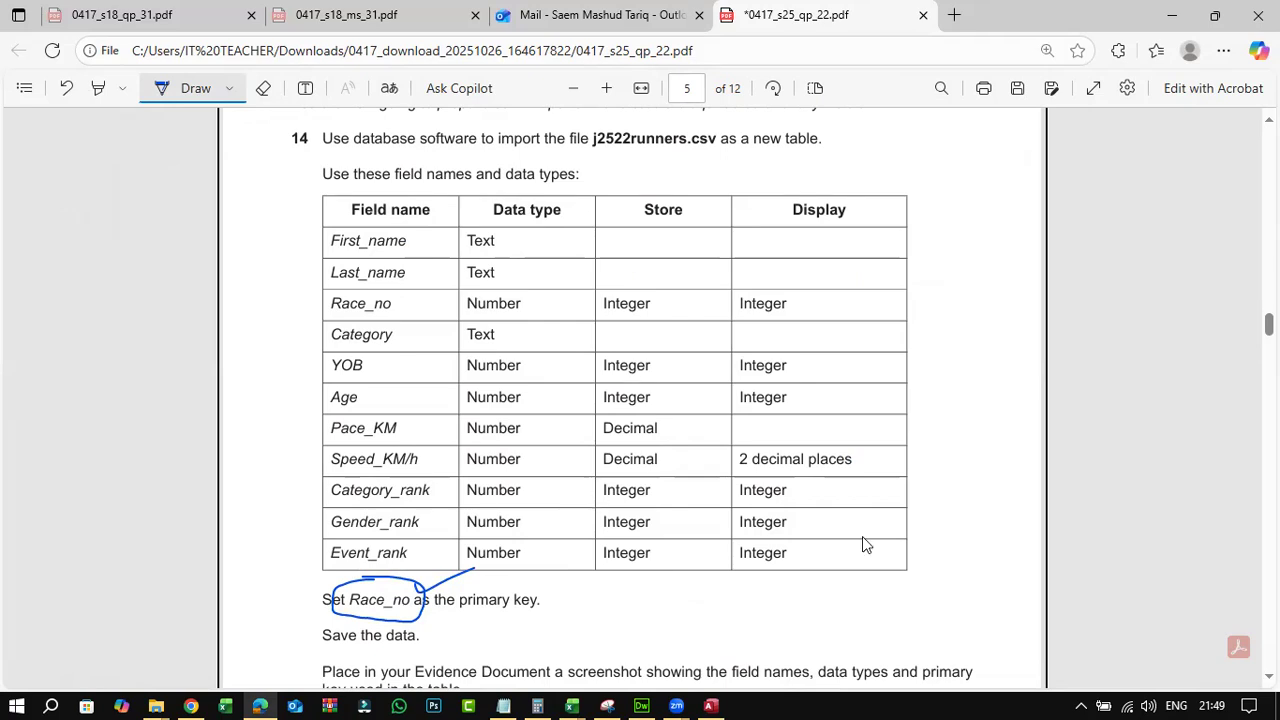
- Finish importing the data to the table J2522runners without saving the import steps
key("alt+Tab")
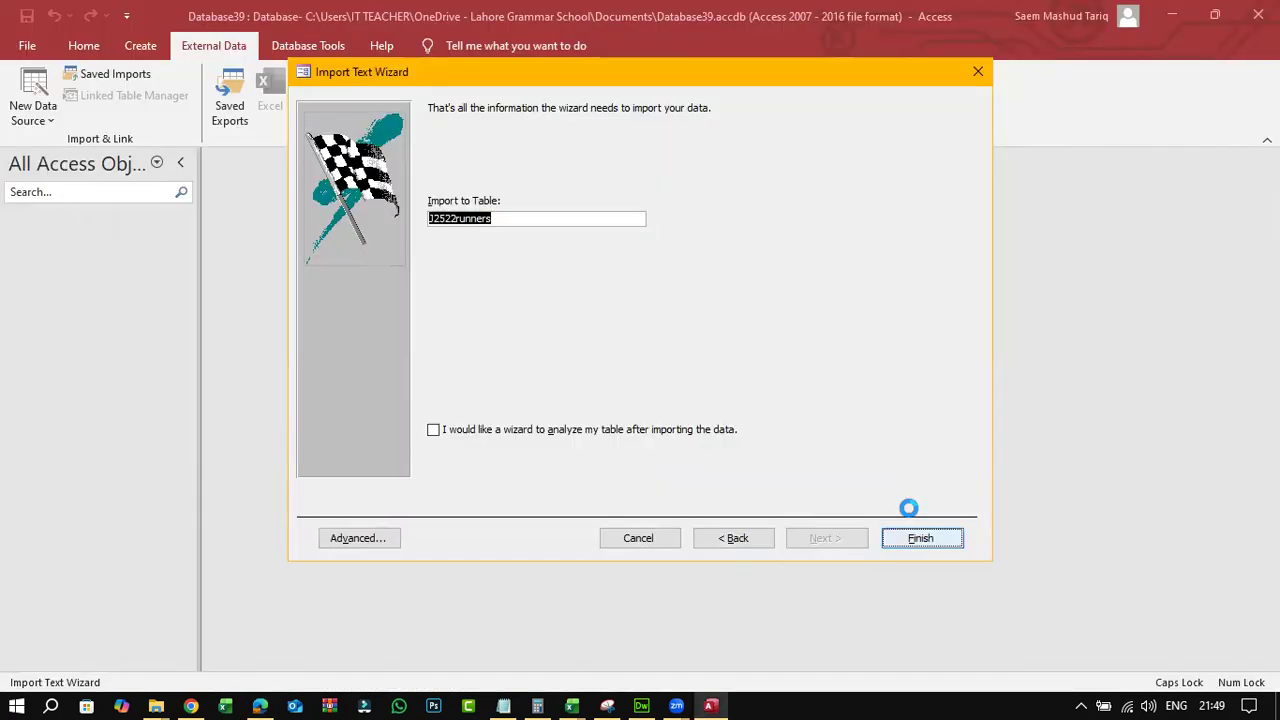
left_click(916, 537)
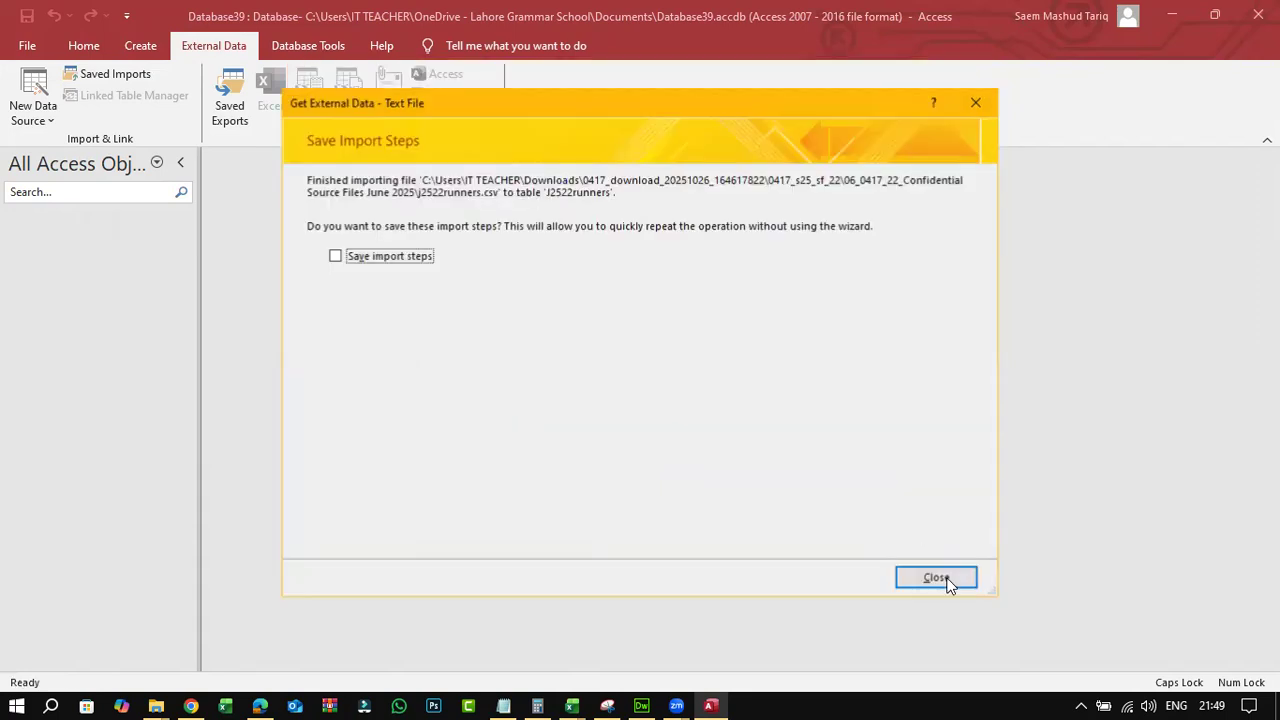
key("Return")
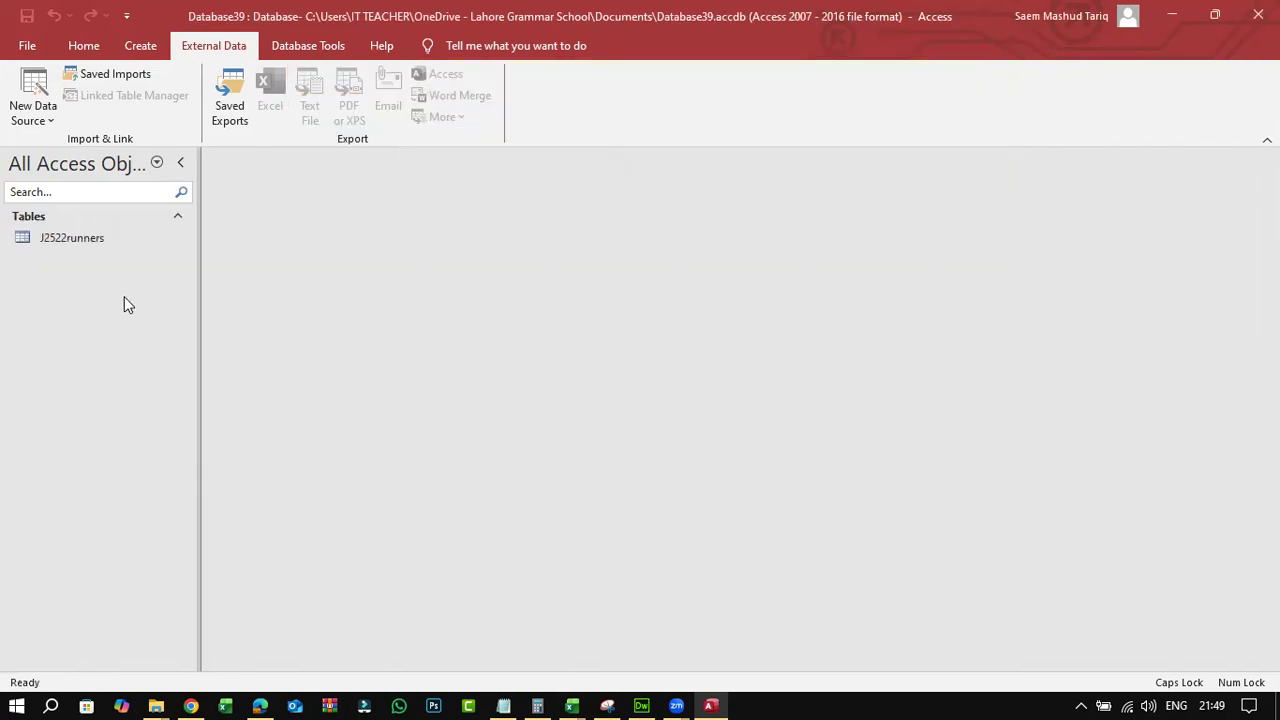
- Open the J2522runners table in Design View and snip a screenshot of its field names, data types and primary key
left_click(152, 240)
double_click(152, 238)
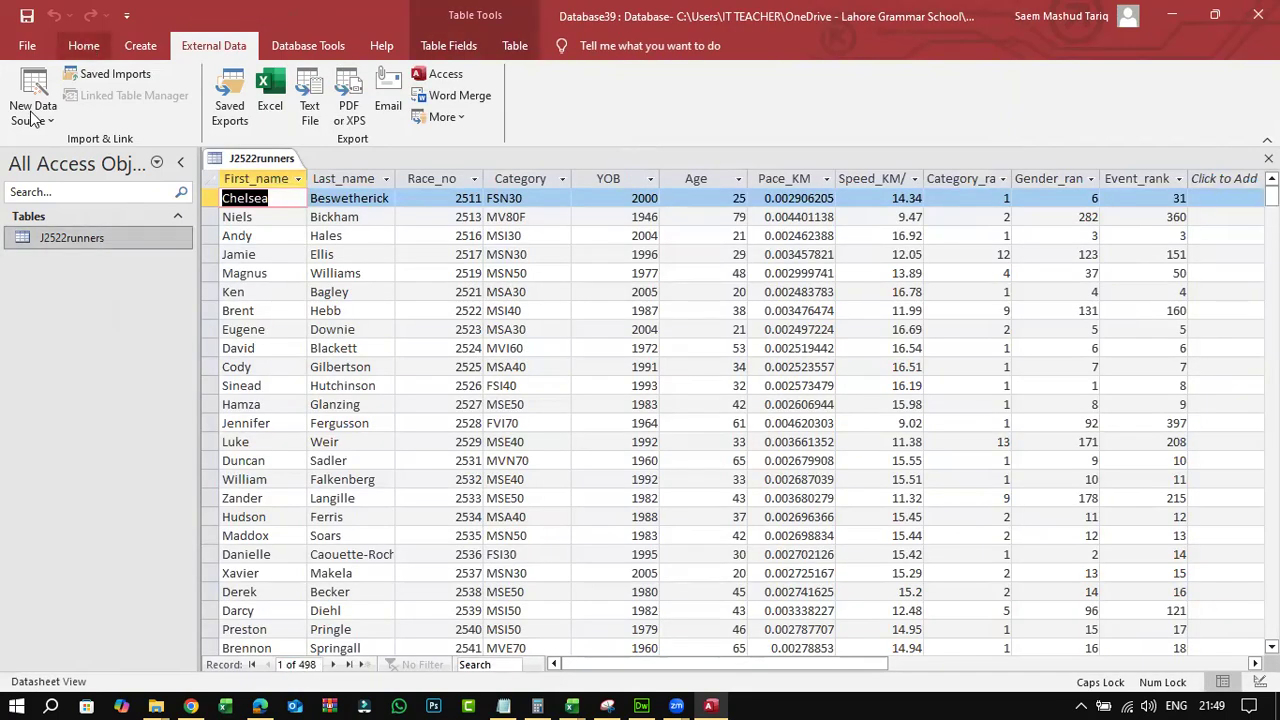
left_click(31, 116)
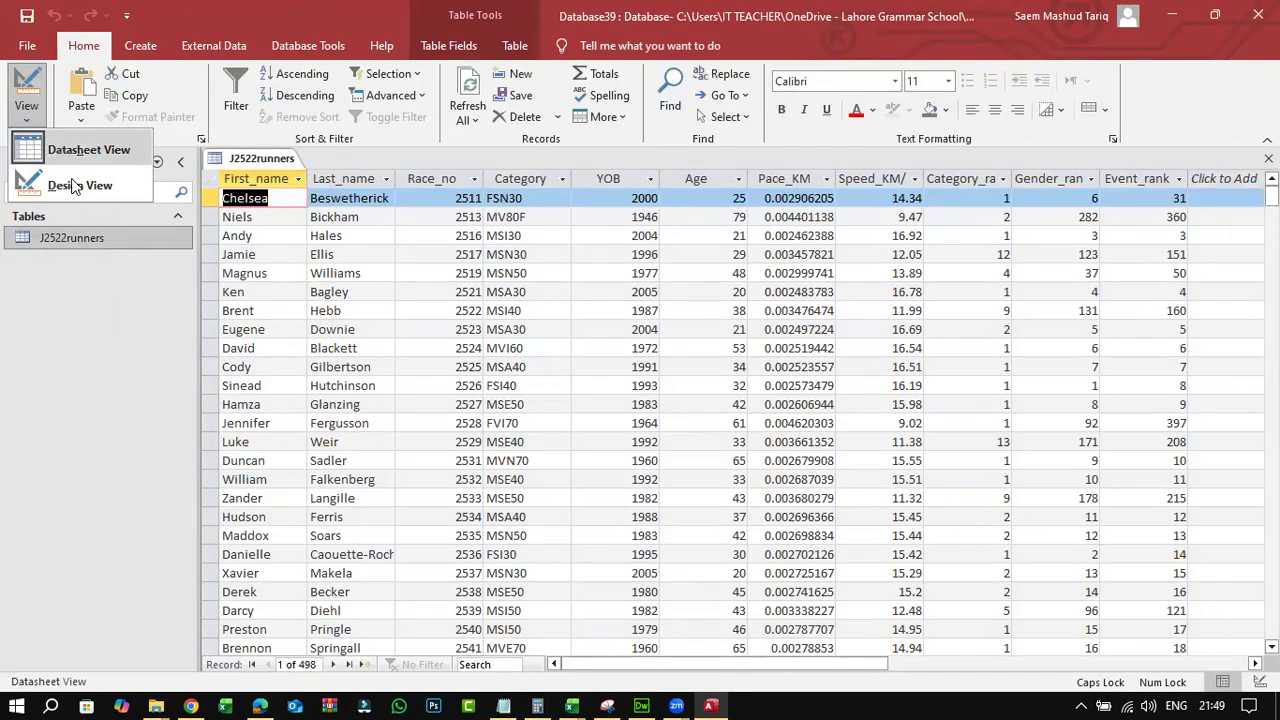
left_click(65, 185)
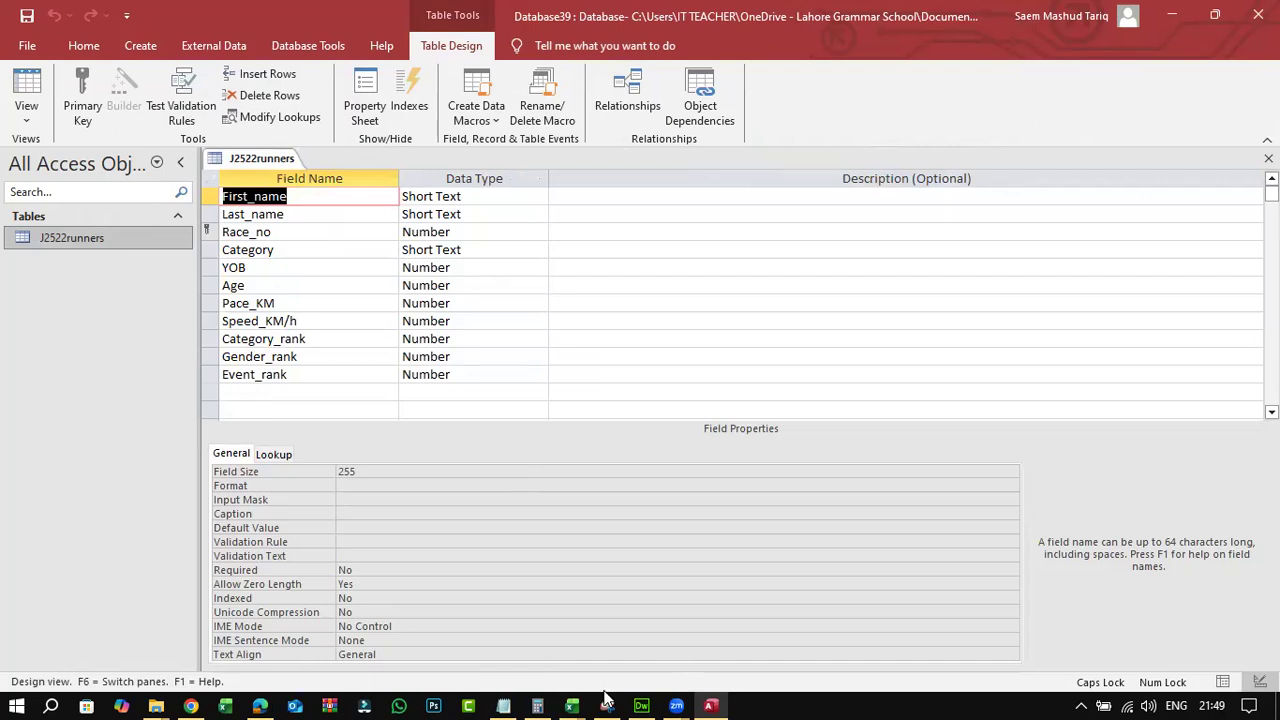
key("alt+Tab")
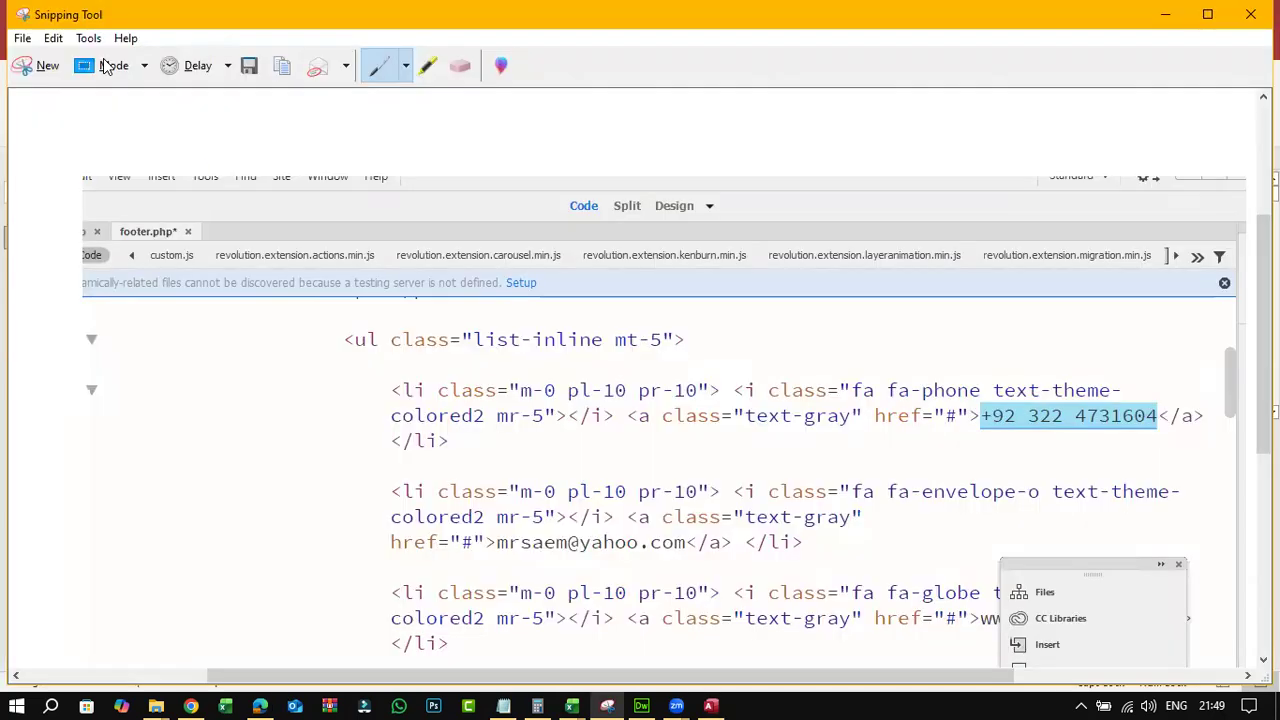
left_click_drag(190, 128, 508, 664)
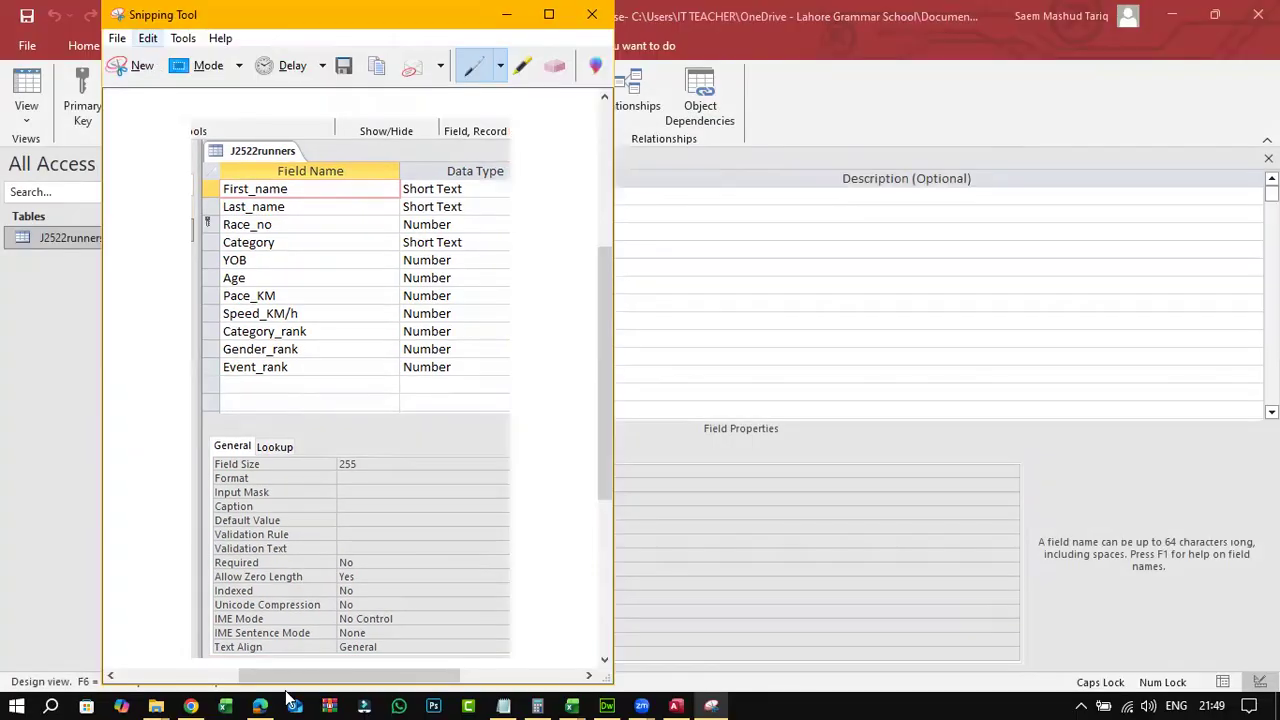
- Open the j2522evidence document from the source files folder, and underline question 14's evidence screenshot instruction in the exam paper with freehand ink
left_click(158, 703)
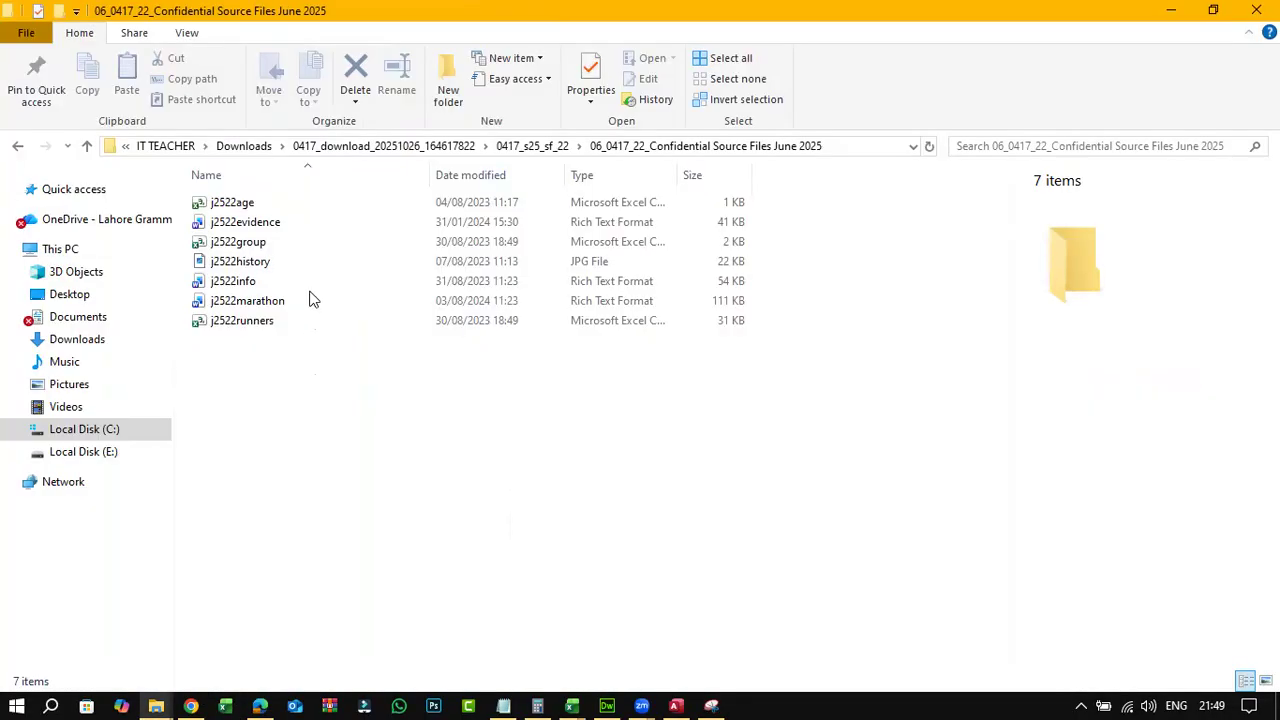
left_click(312, 230)
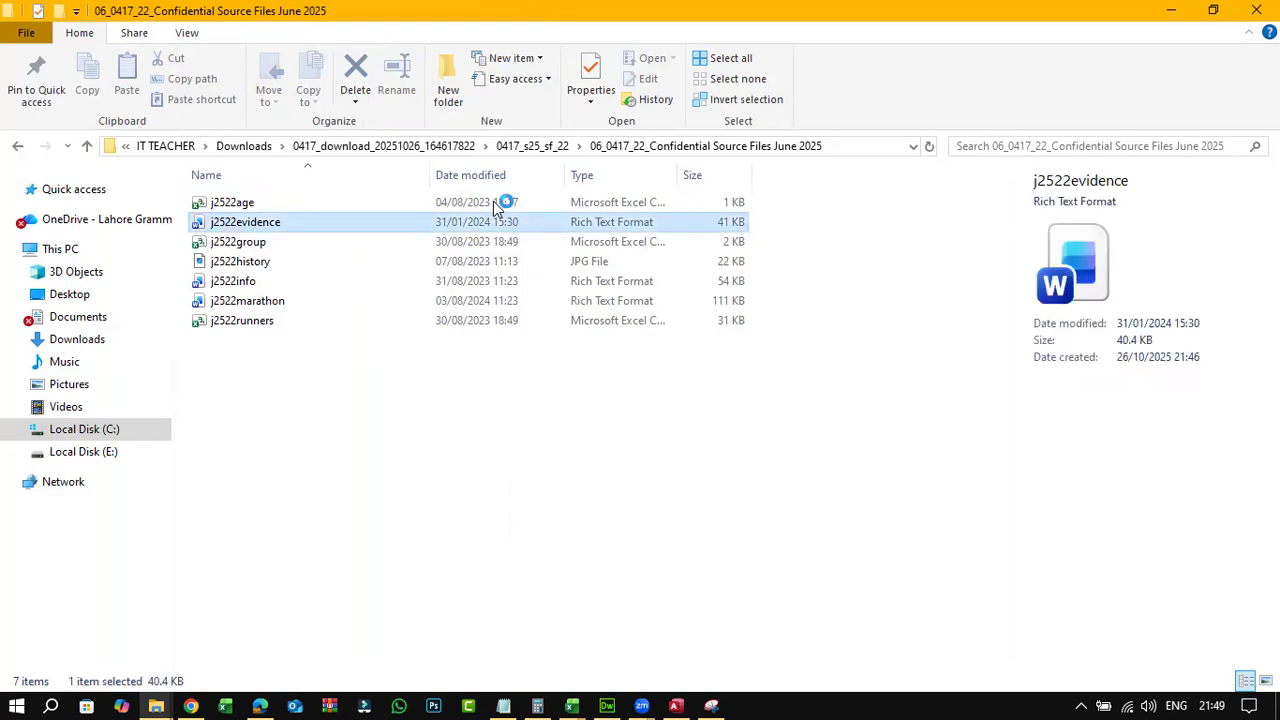
key("alt+Tab")
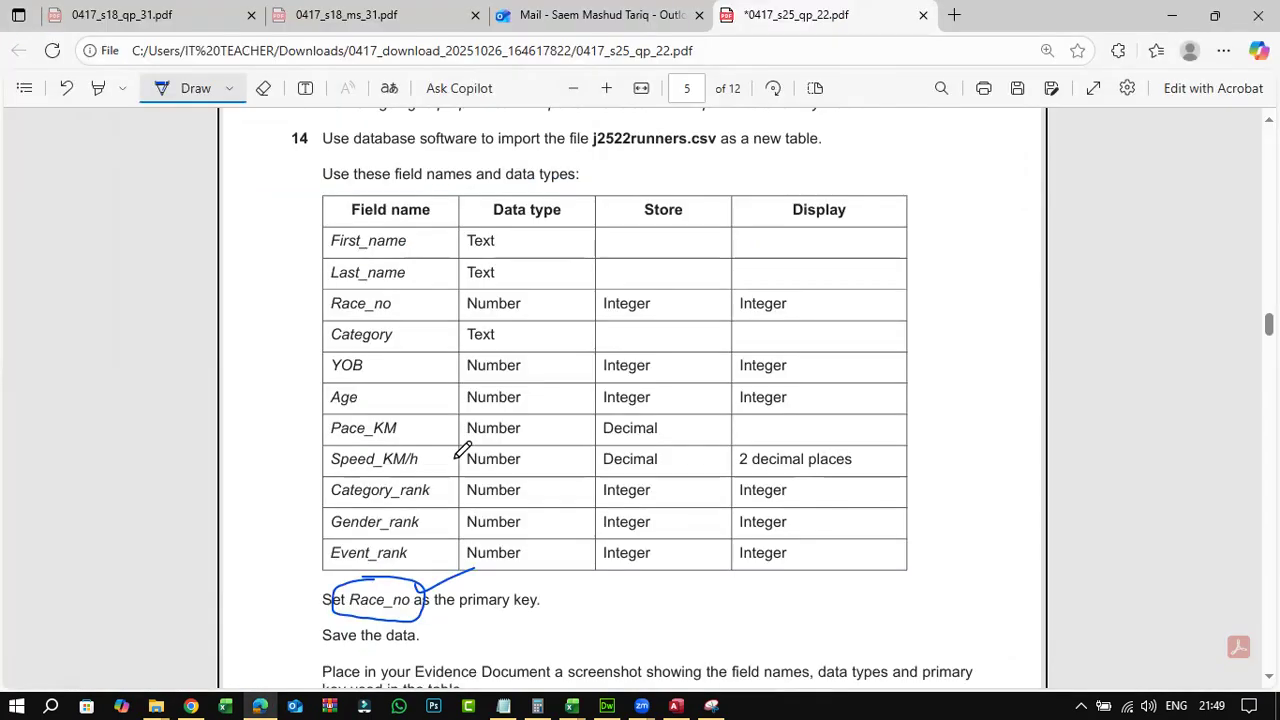
scroll(465, 488, "down", 3)
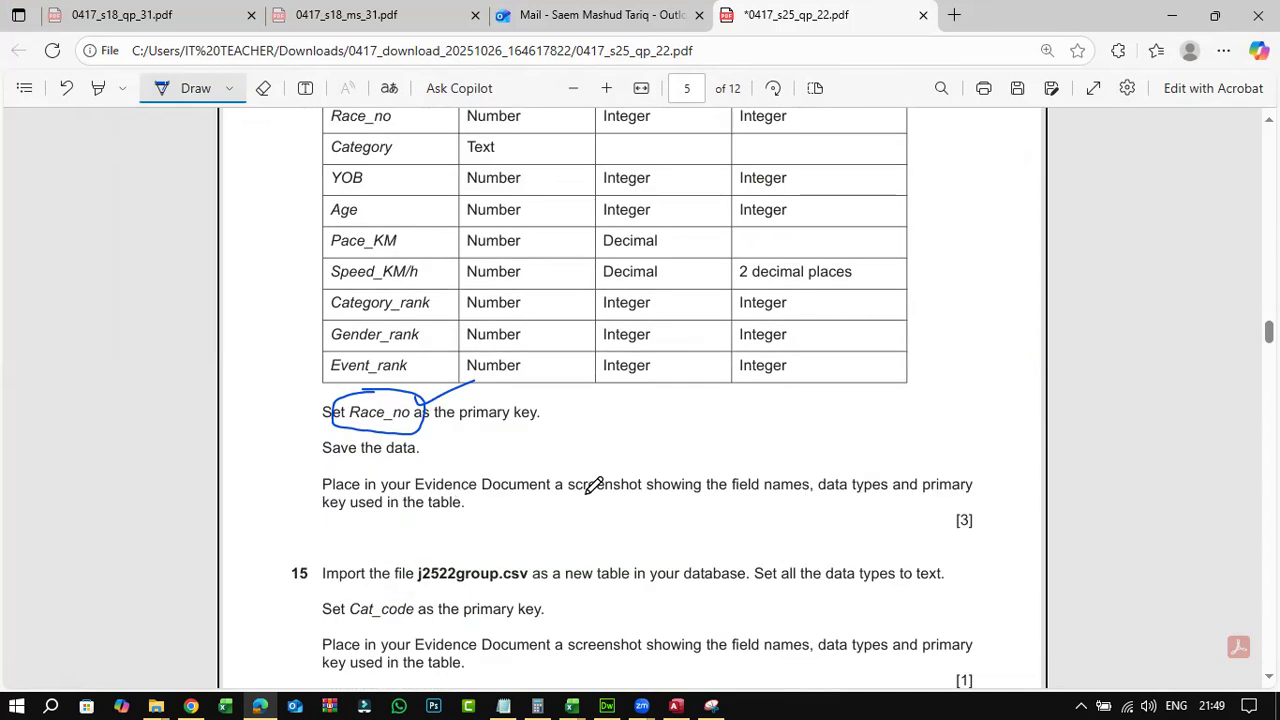
left_click_drag(922, 490, 972, 492)
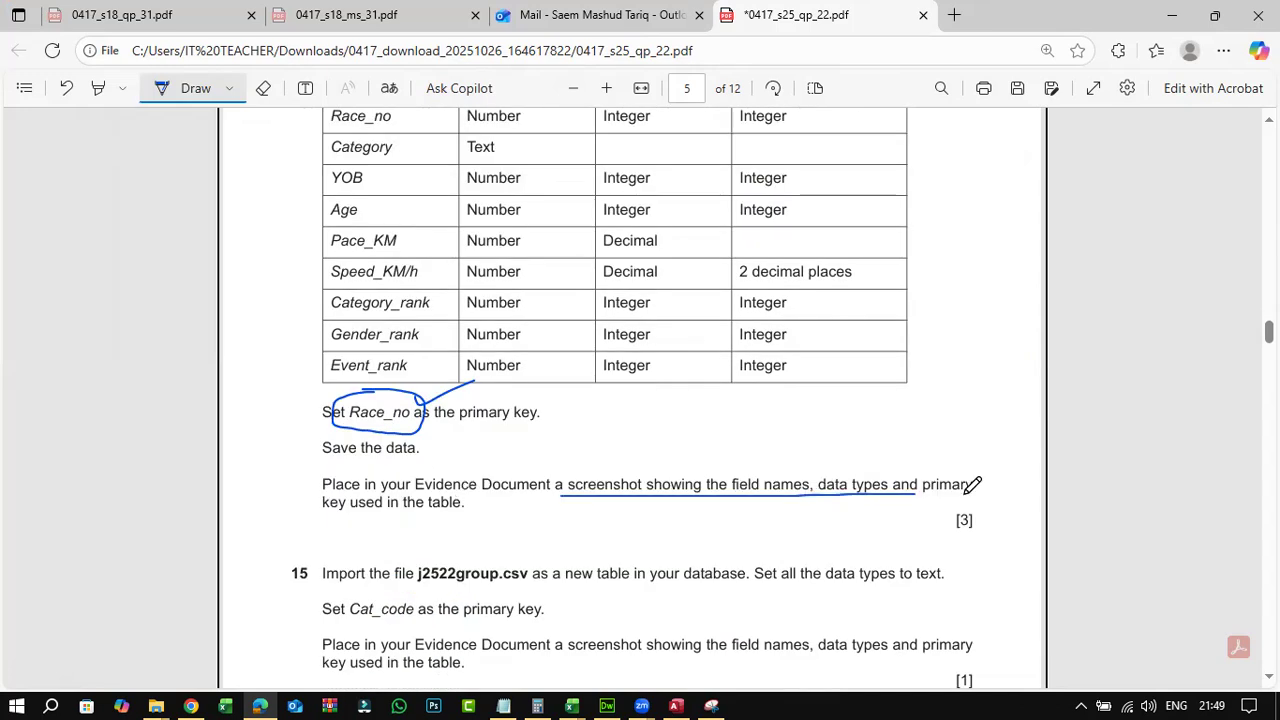
left_click_drag(317, 512, 480, 510)
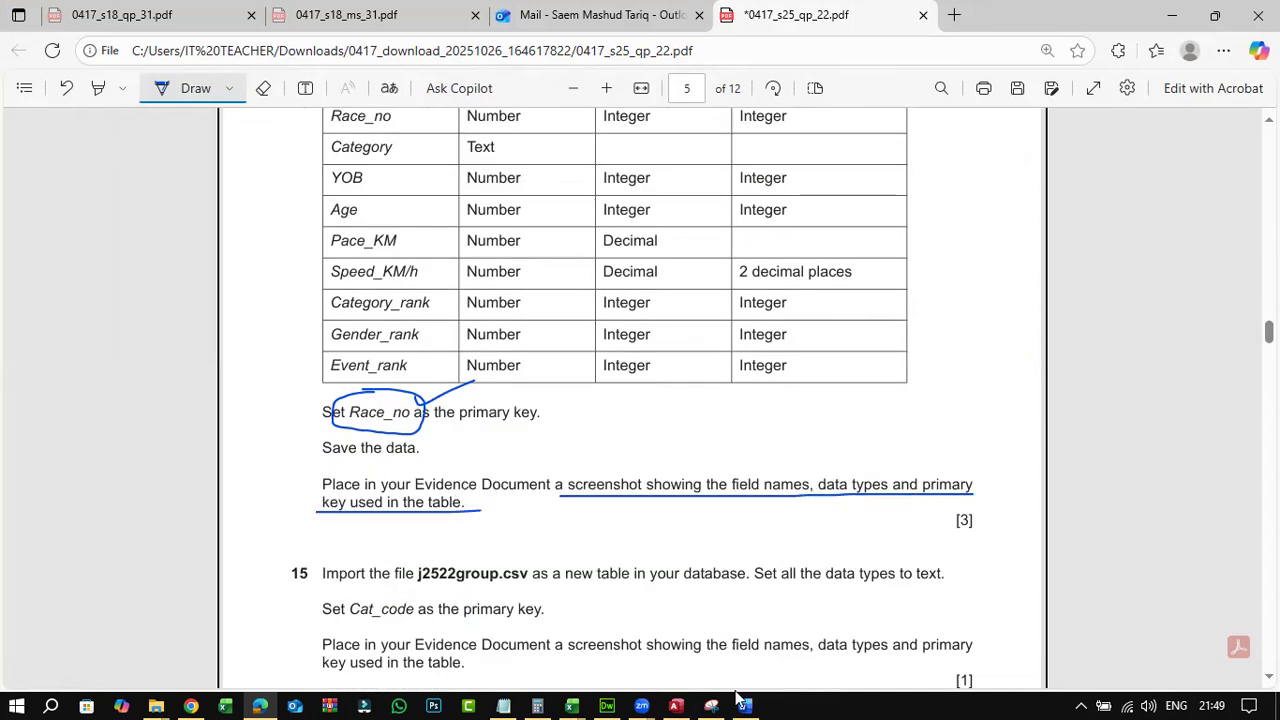
- Switch to j2522evidence in Word and paste the J2522runners design screenshot below the Step 5 evidence heading
left_click(745, 694)
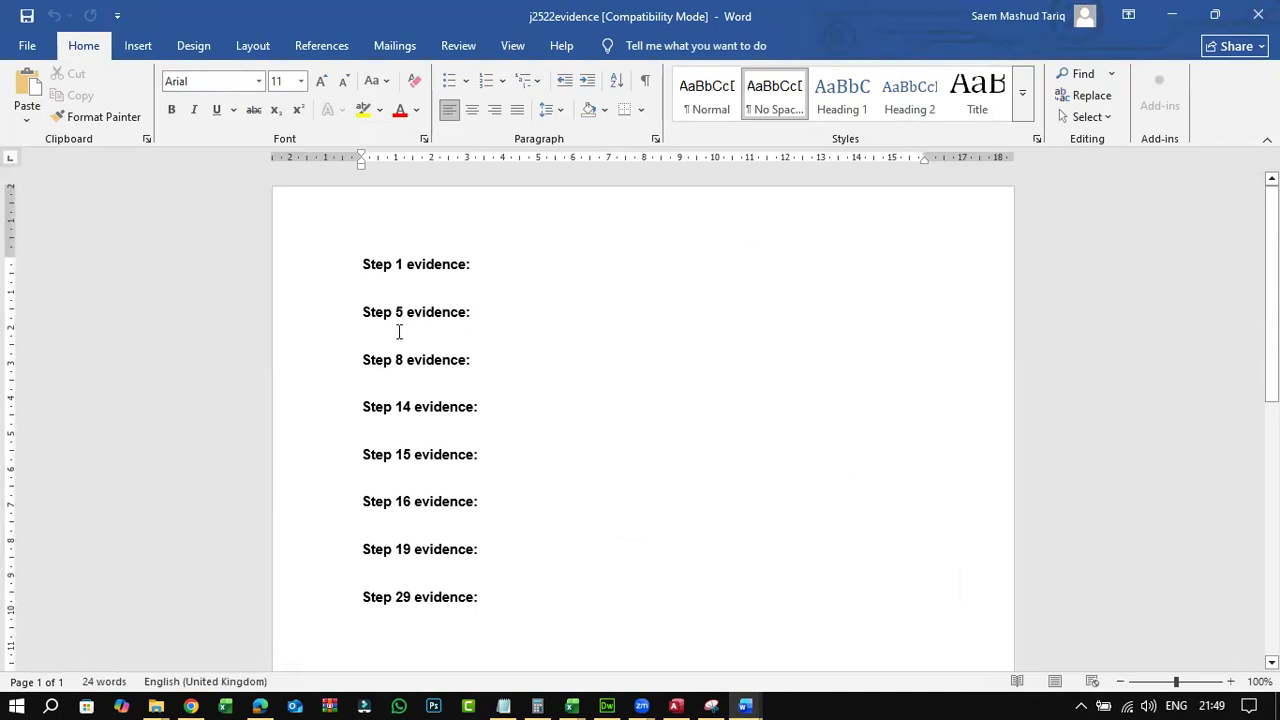
right_click(397, 335)
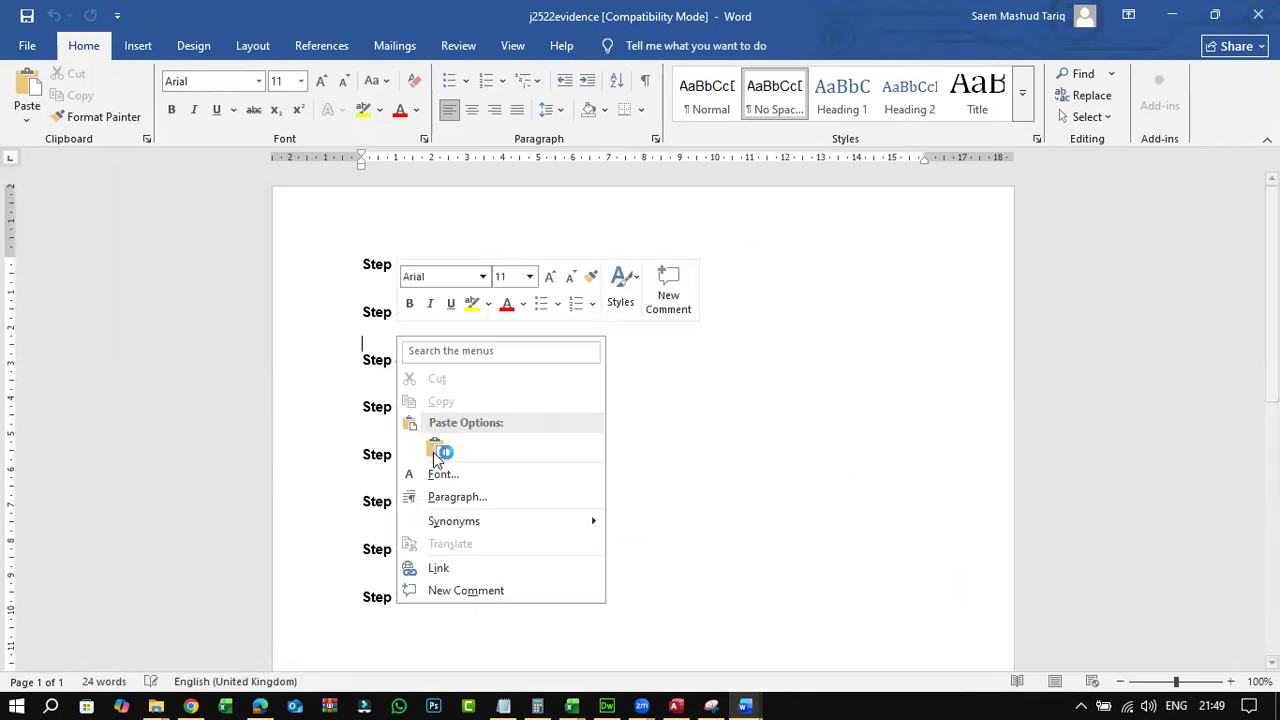
left_click(438, 449)
left_click(580, 510)
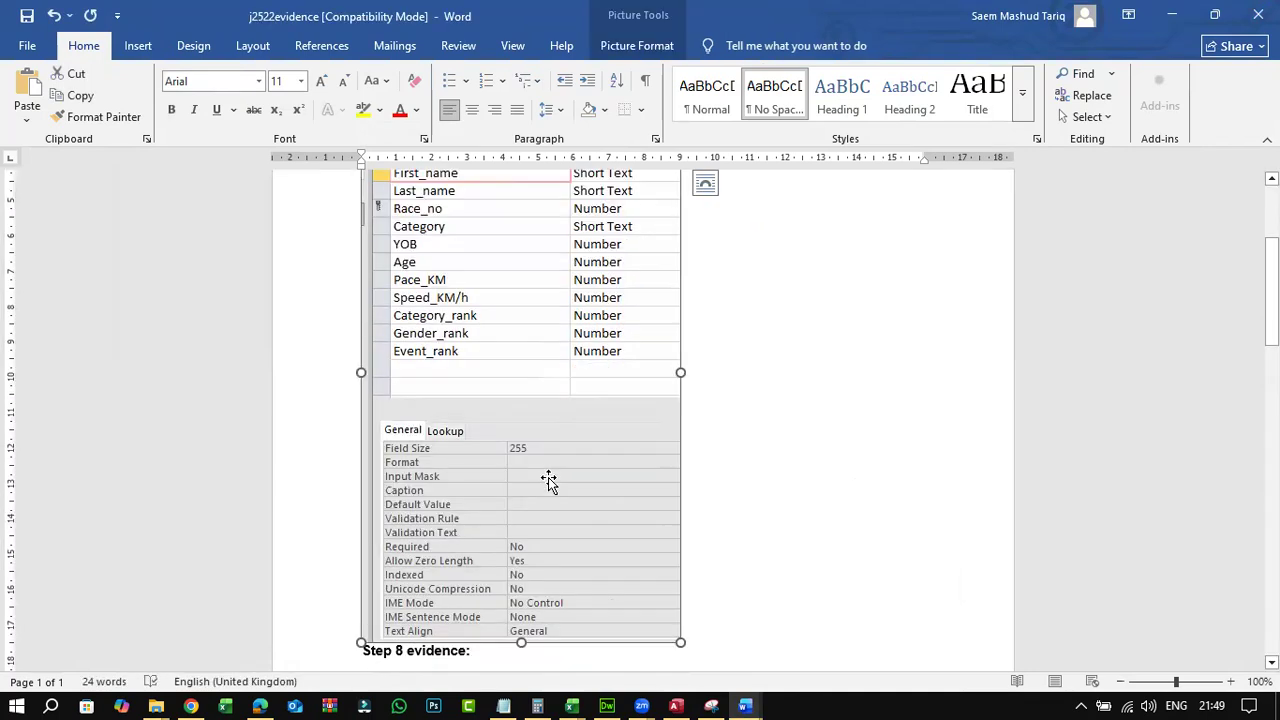
- In question 15 of the exam paper, underline j2522group.csv and Cat_code with freehand ink
left_click(262, 704)
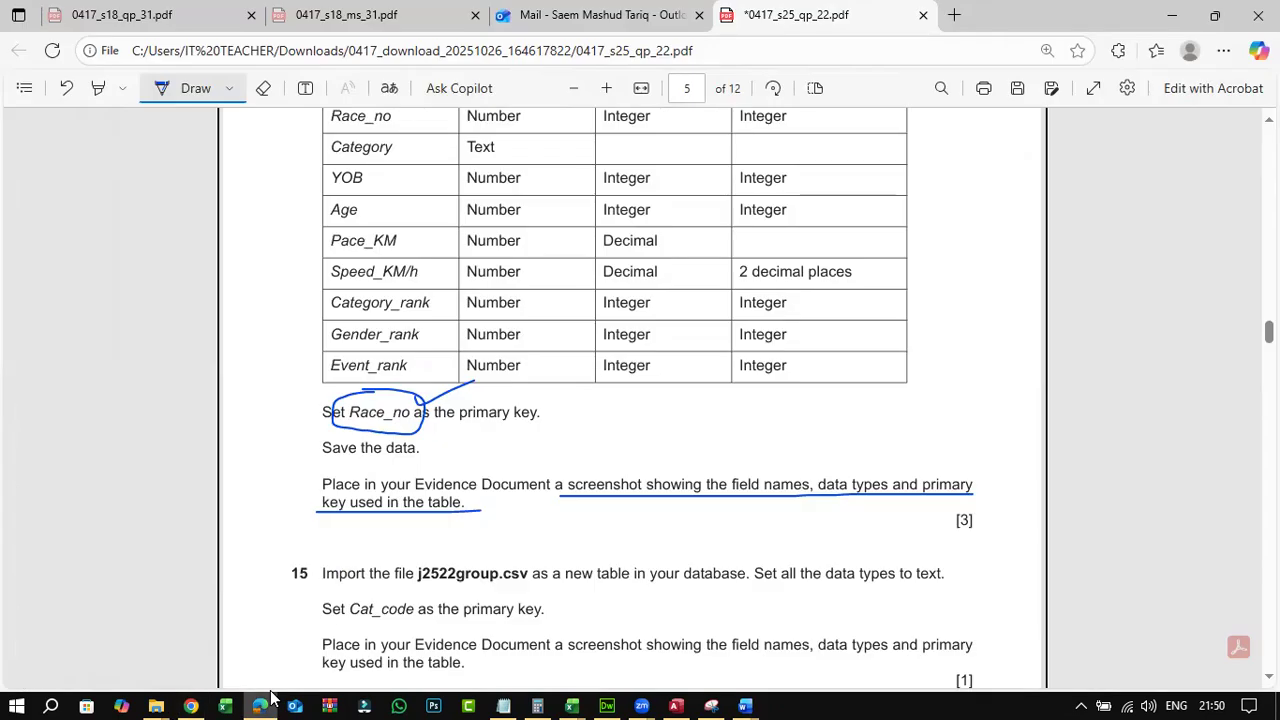
scroll(466, 288, "down", 3)
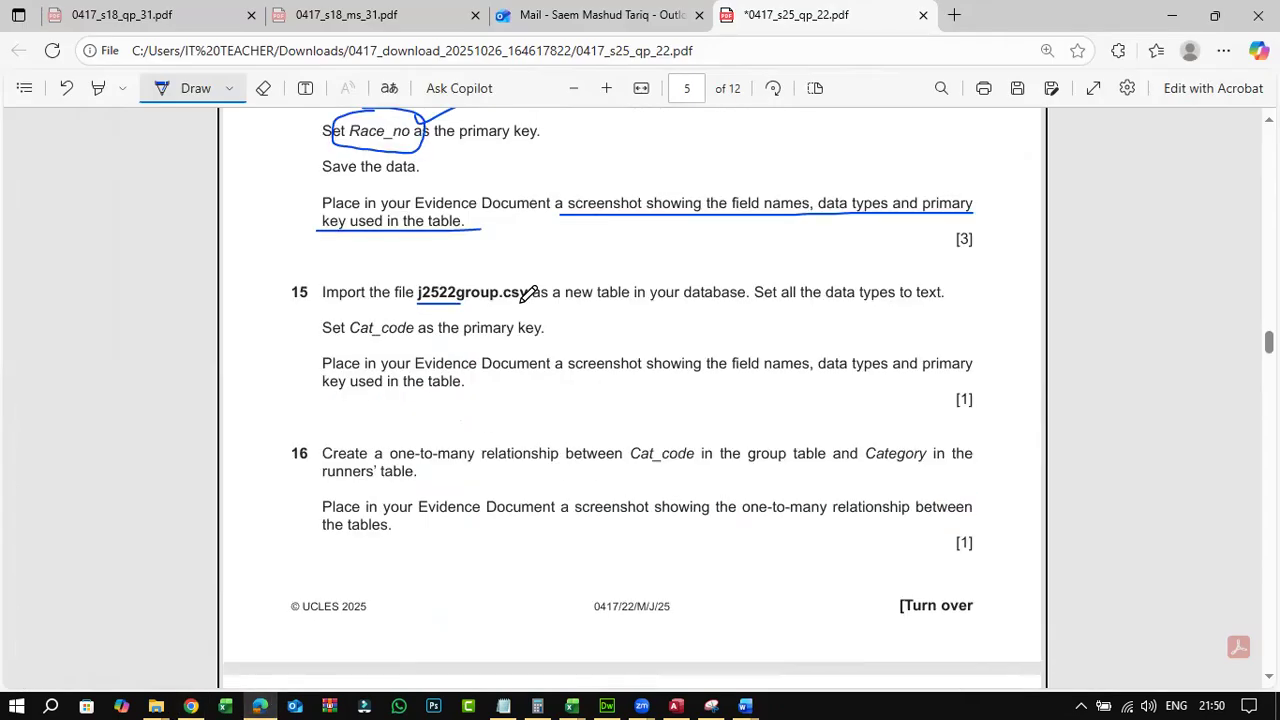
left_click_drag(418, 302, 520, 302)
left_click_drag(351, 345, 411, 345)
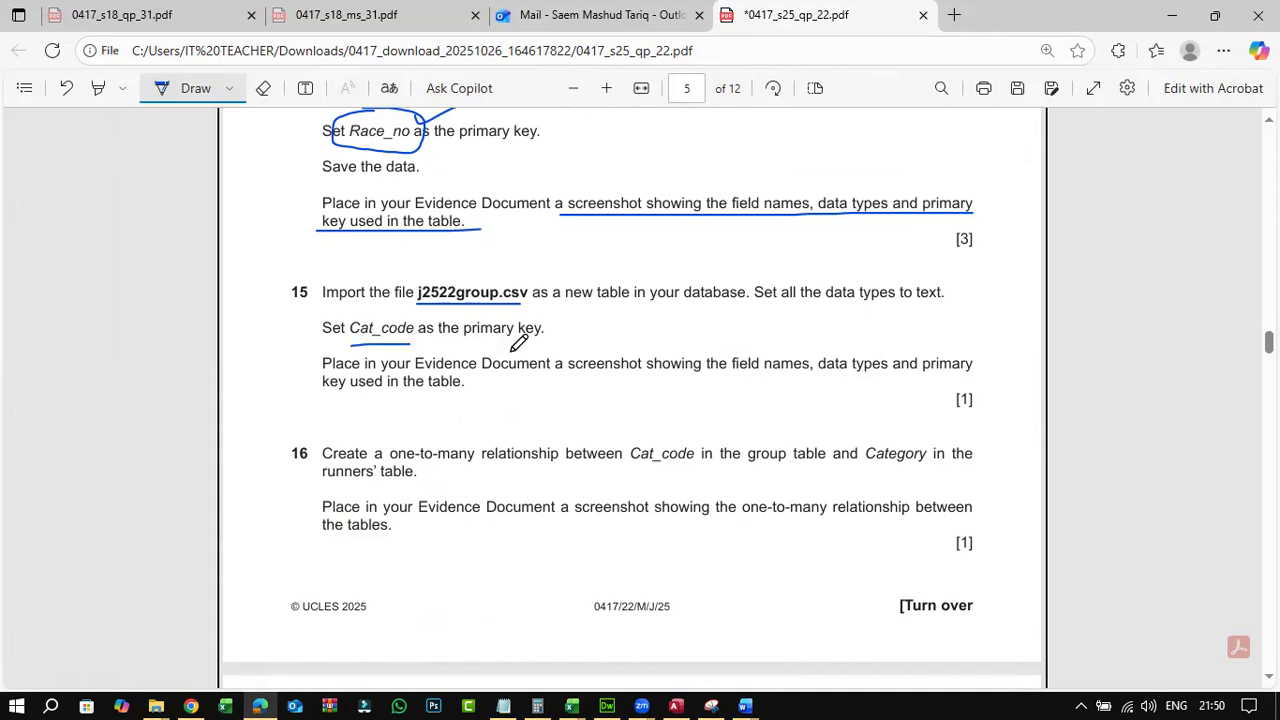
- Switch to Access and start importing the text file j2522group.csv as a new table, using its first row as field names
left_click(676, 705)
left_click(683, 700)
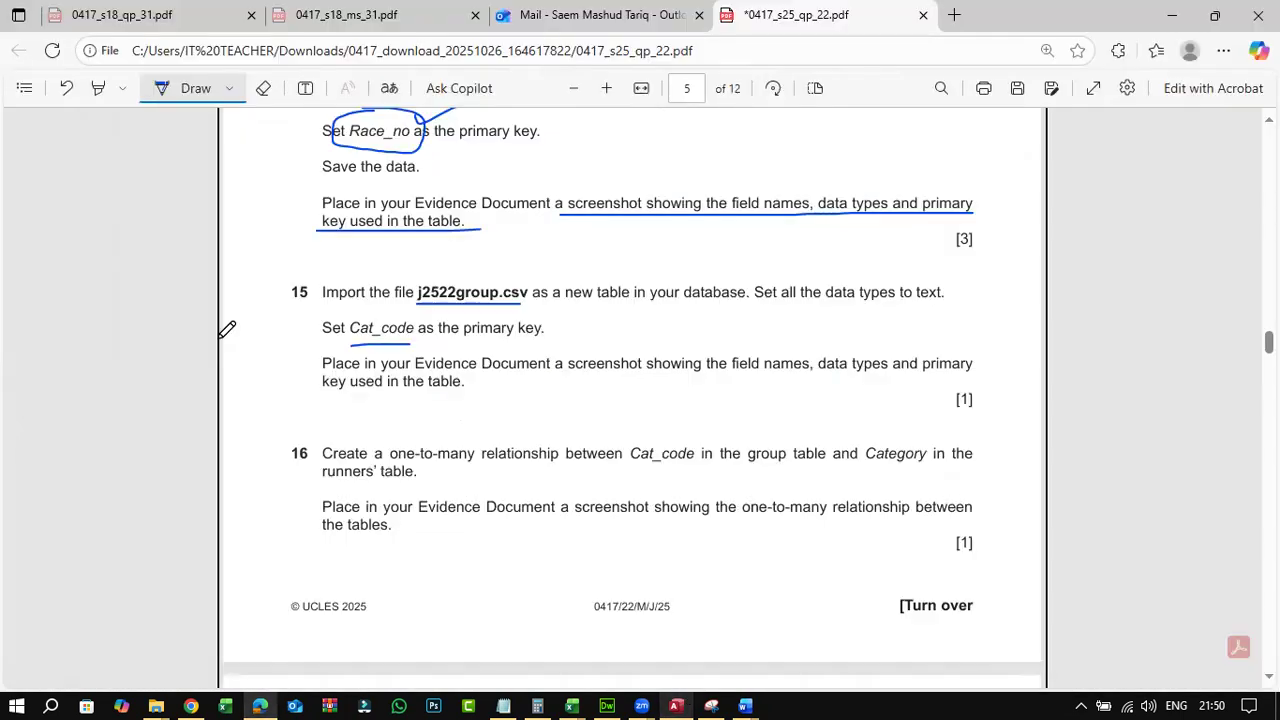
key("alt+Tab")
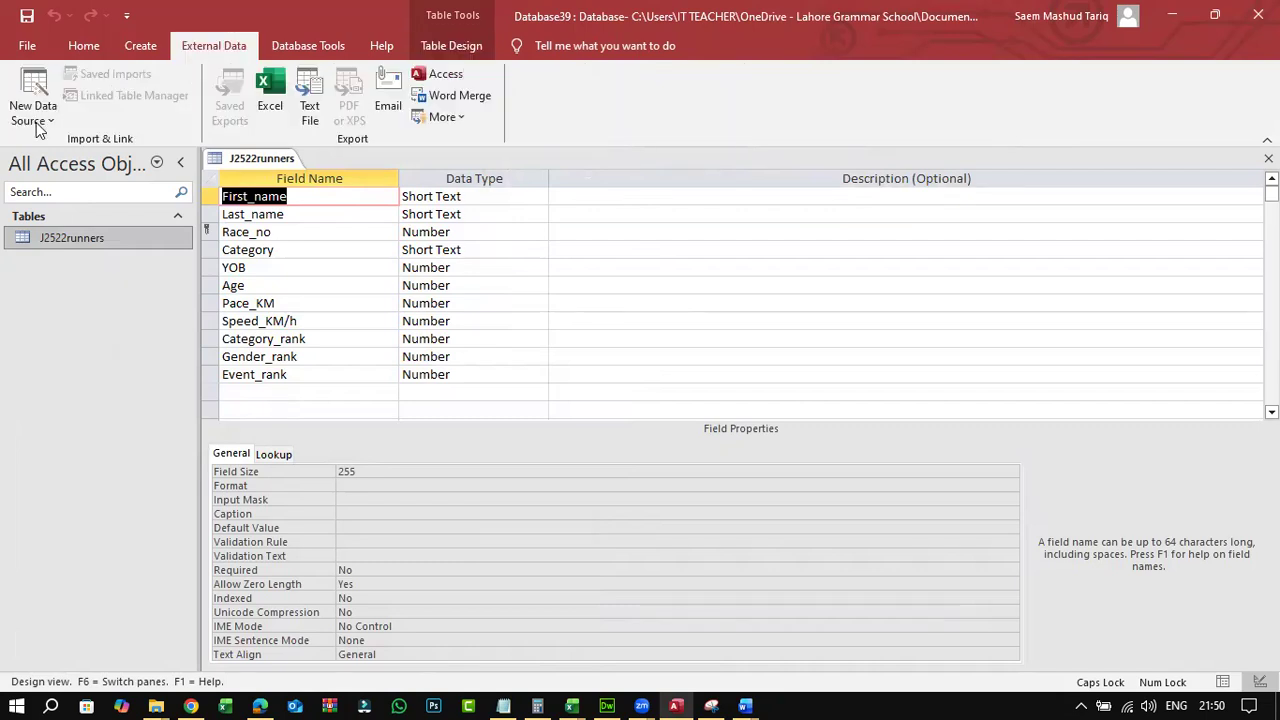
left_click(38, 110)
mouse_move(86, 149)
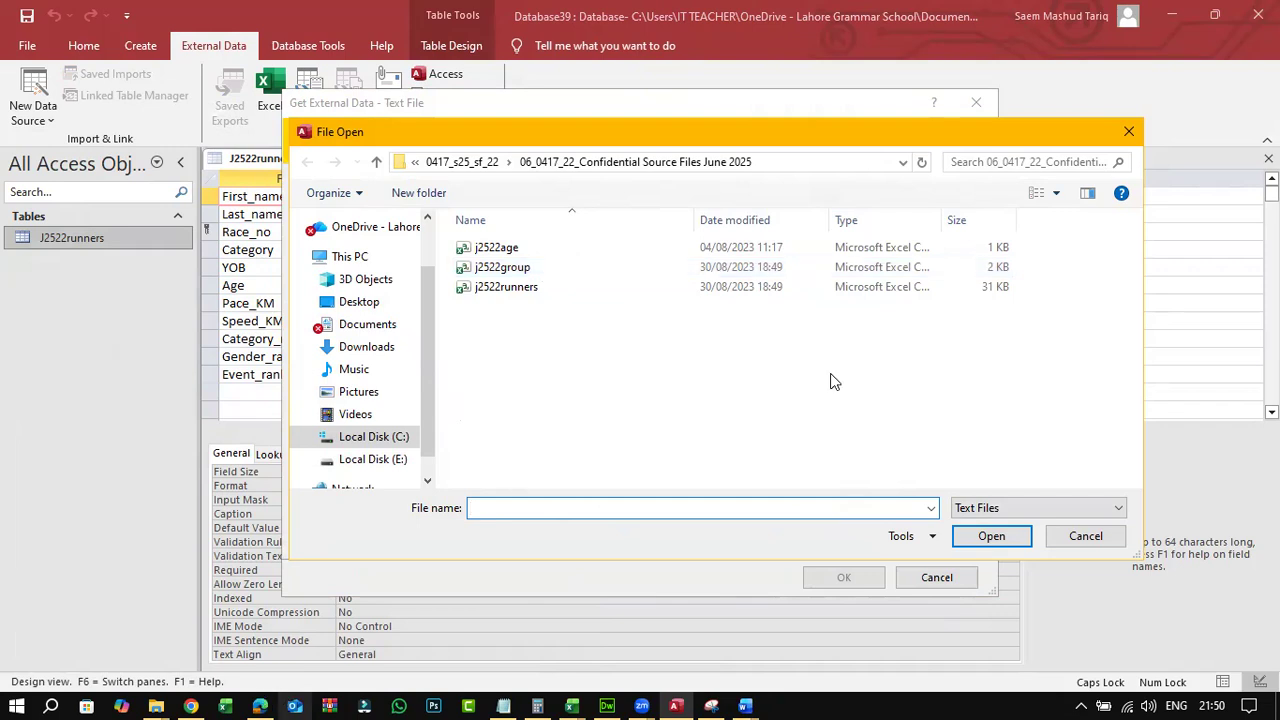
left_click(870, 578)
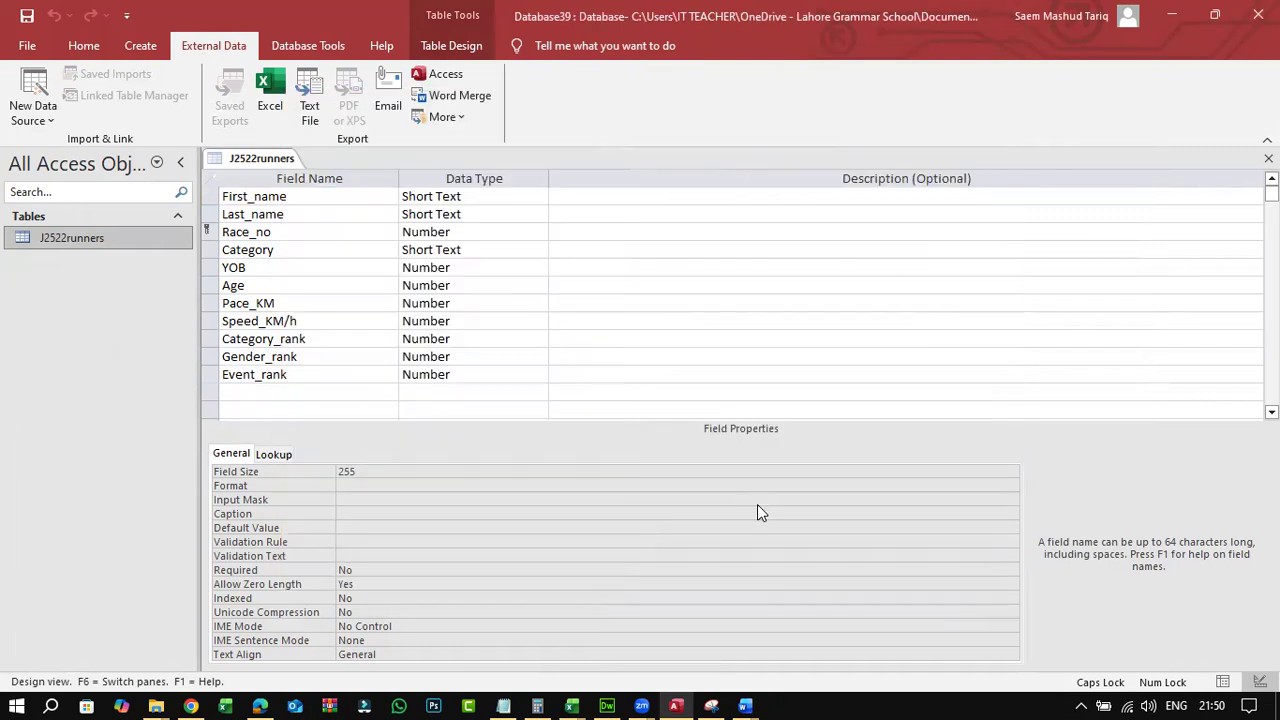
left_click(348, 216)
left_click(824, 540)
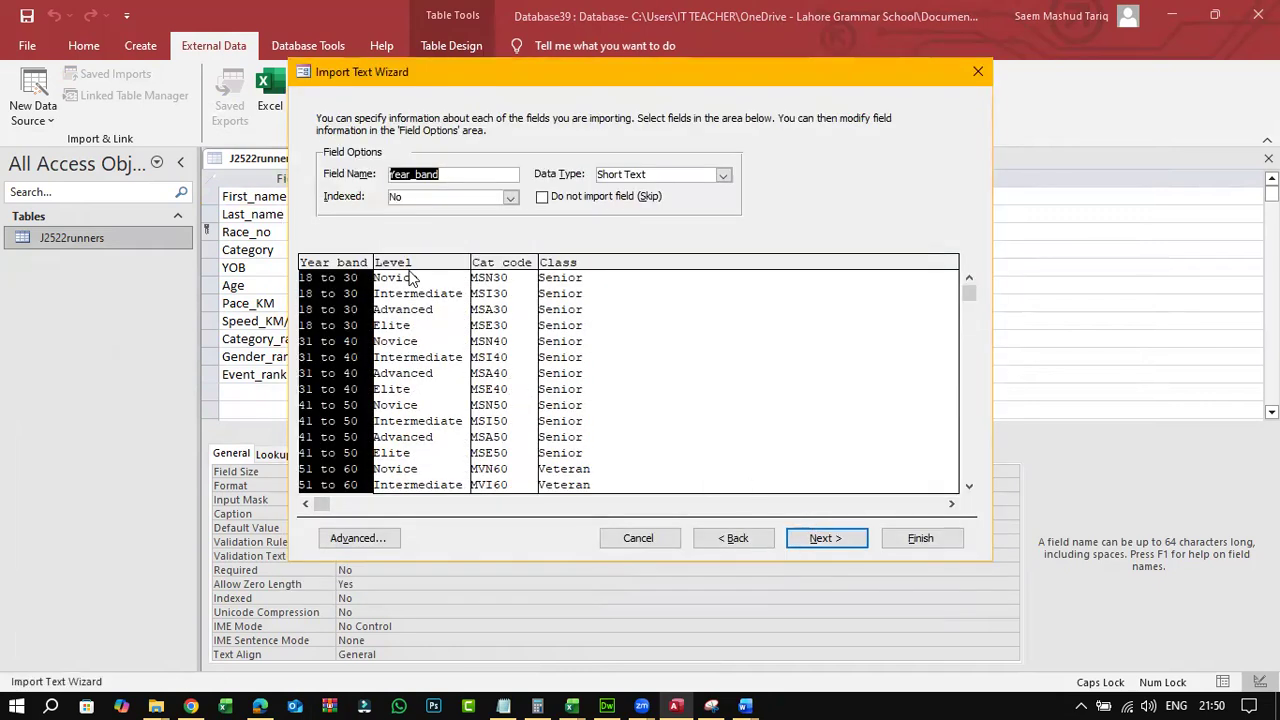
- Choose Cat_code as the table's own primary key and finish importing to J2522group without saving the import steps
key("Return")
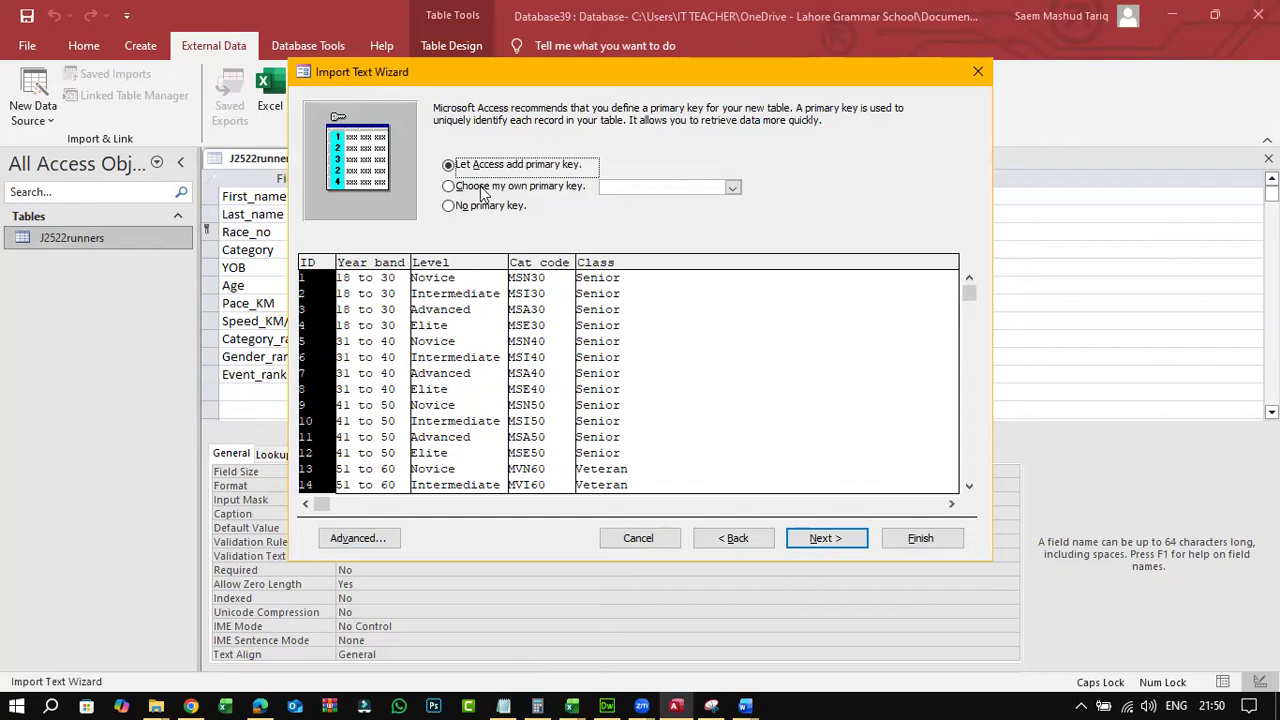
left_click(483, 190)
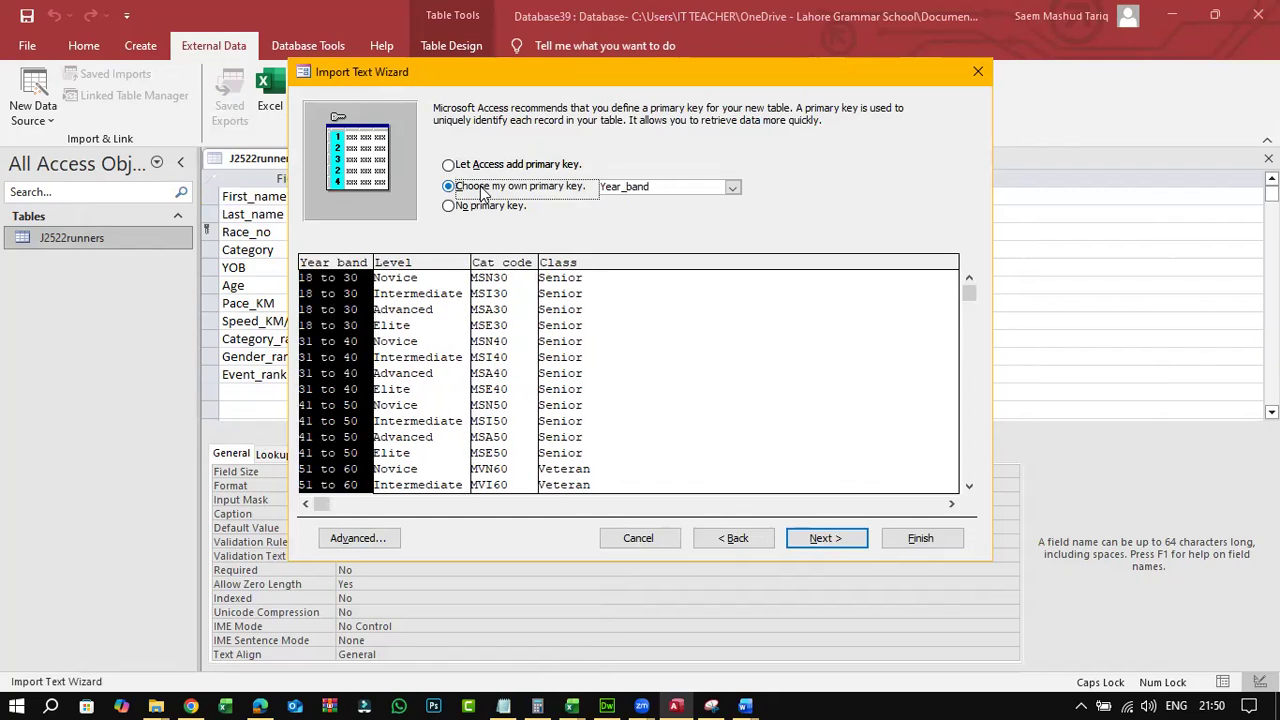
left_click(520, 268)
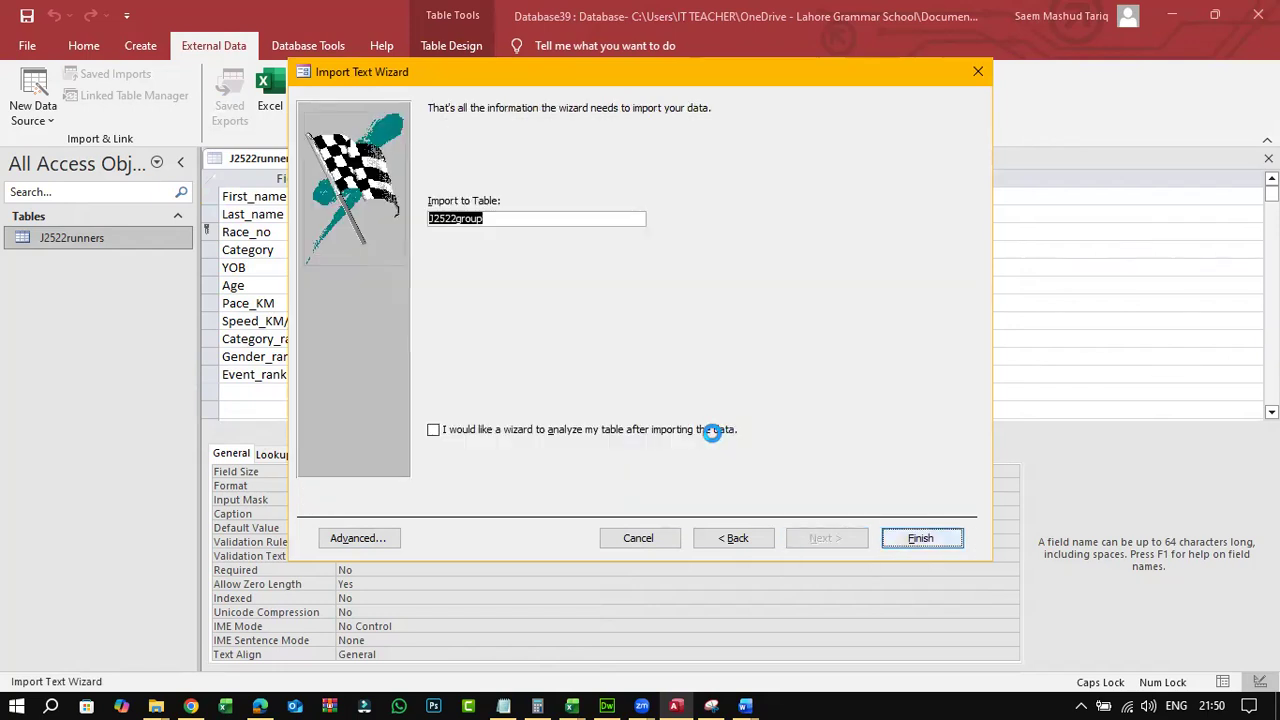
left_click(915, 540)
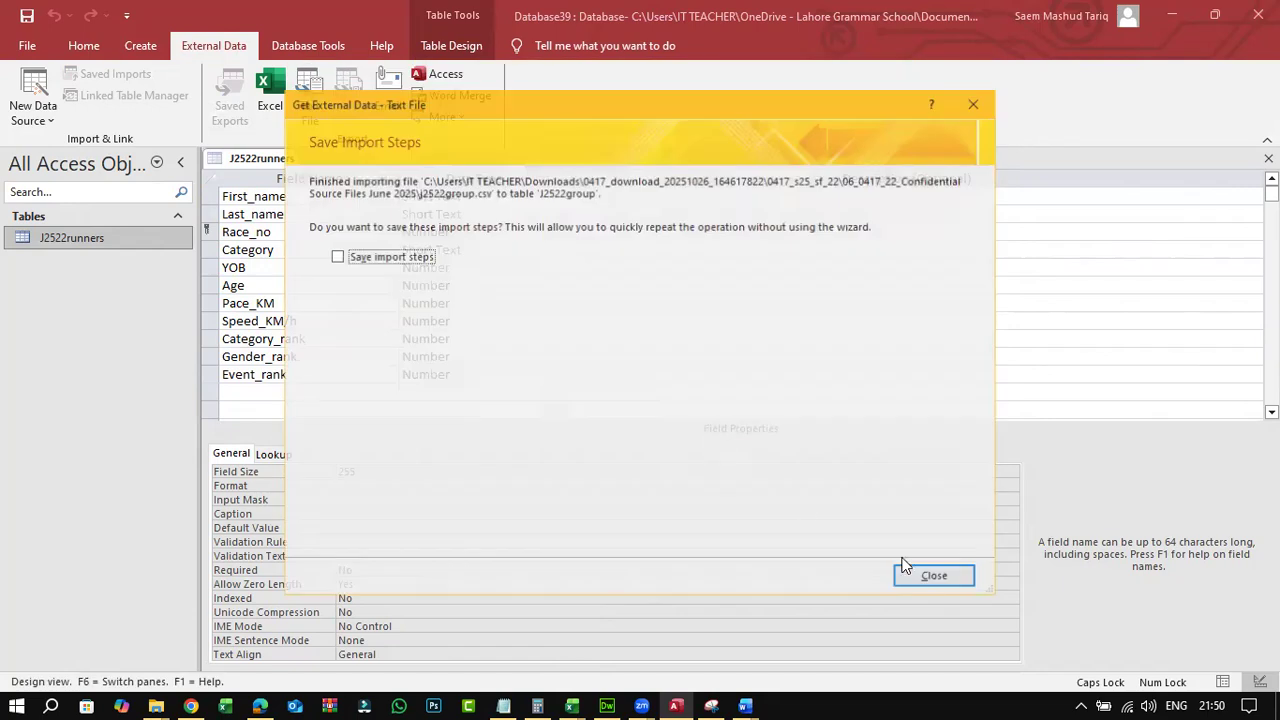
left_click(913, 572)
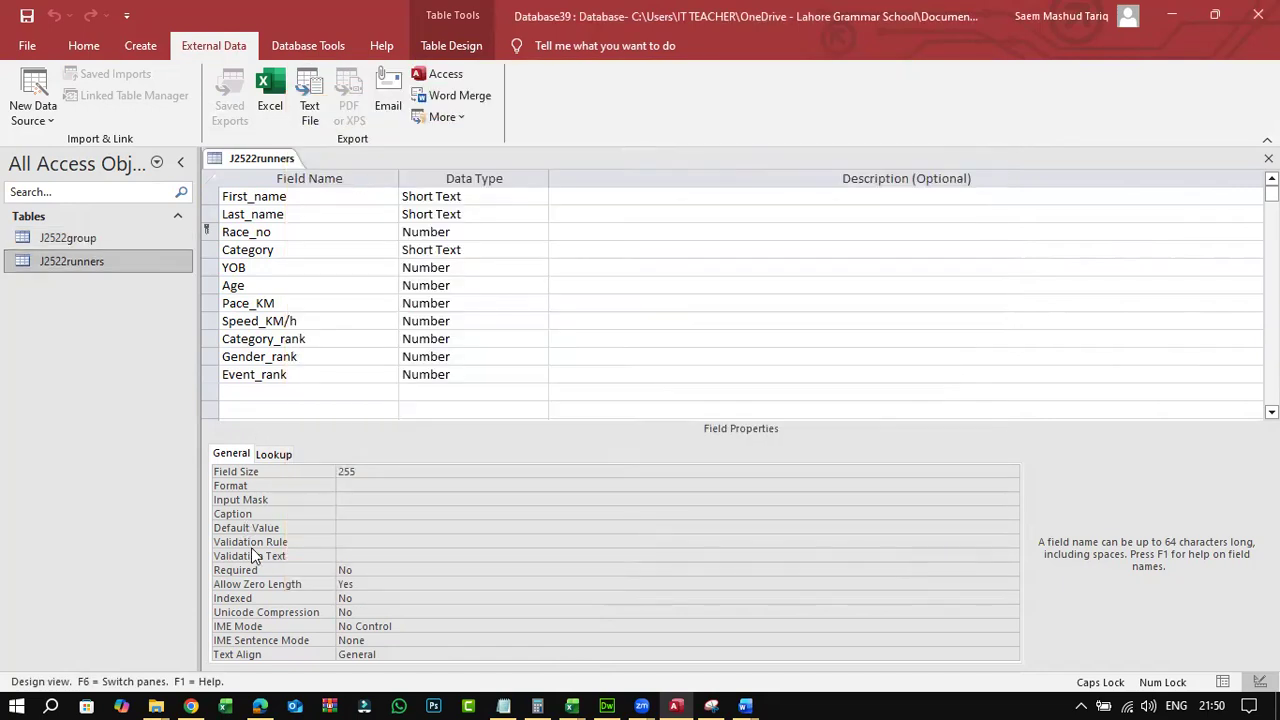
- Open the J2522group table in Design View and snip a screenshot of its field names, data types and primary key
left_click(92, 237)
right_click(93, 238)
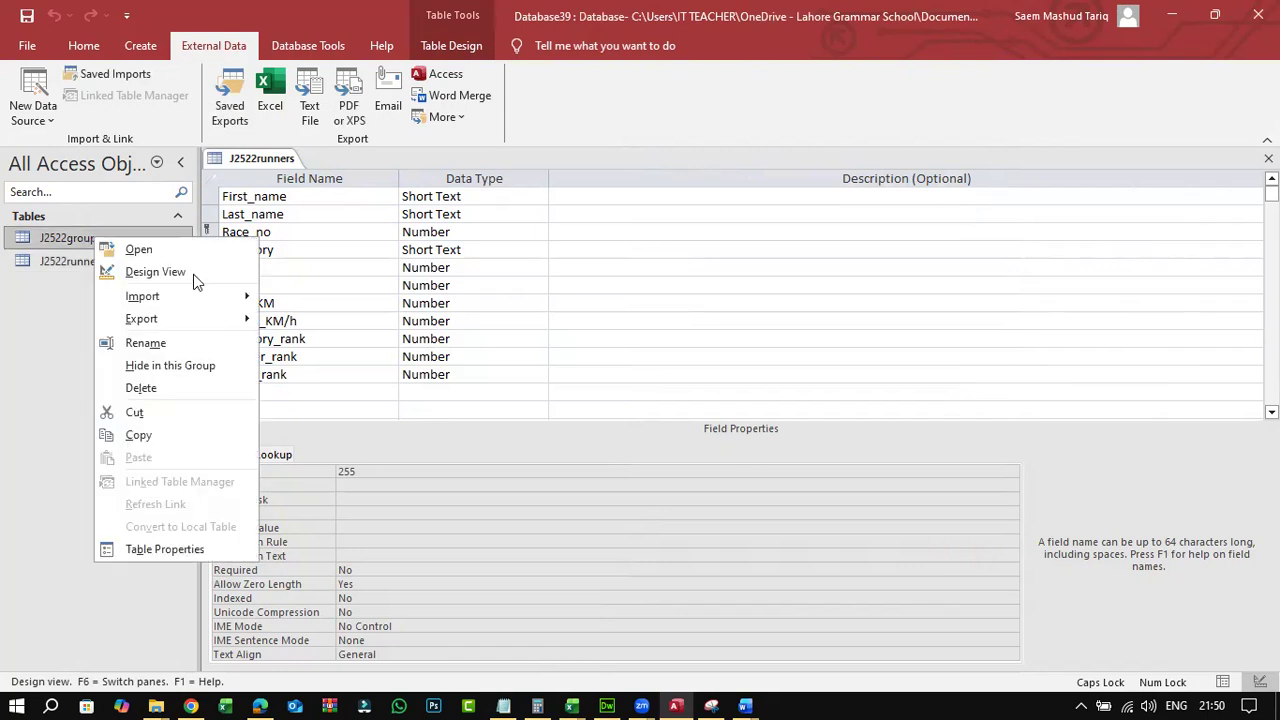
left_click(196, 278)
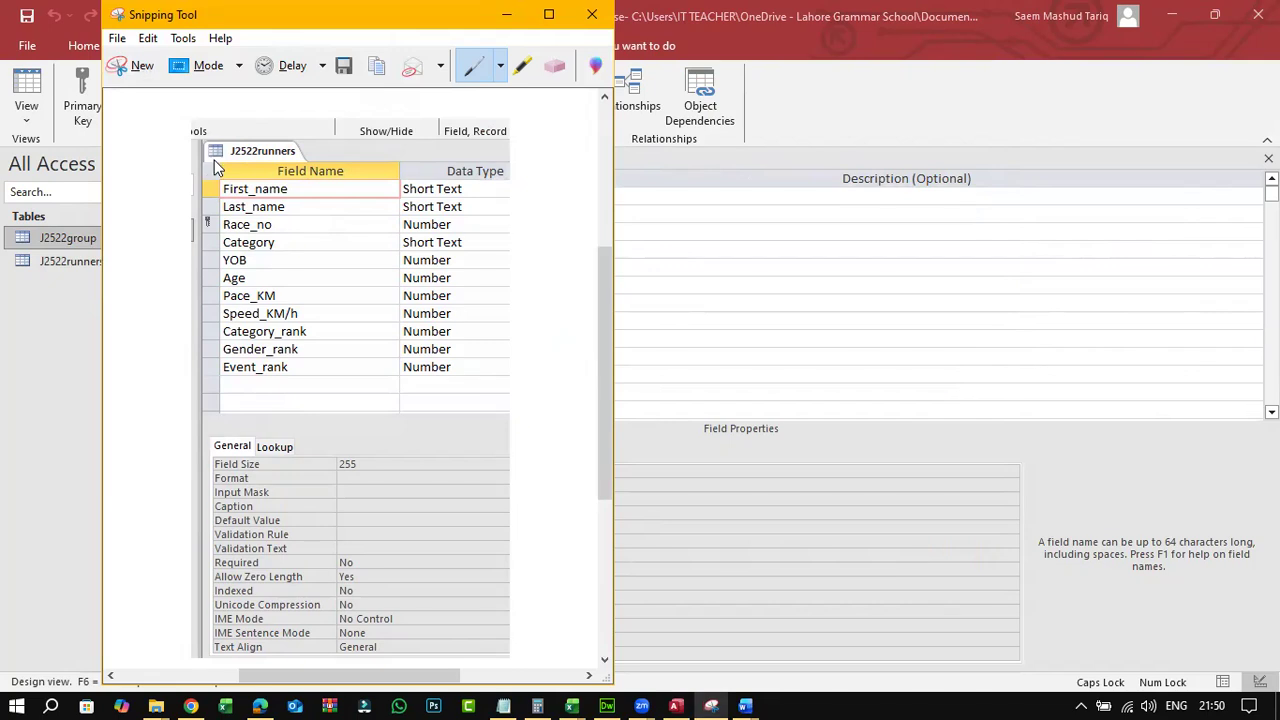
left_click(133, 66)
left_click_drag(192, 141, 484, 619)
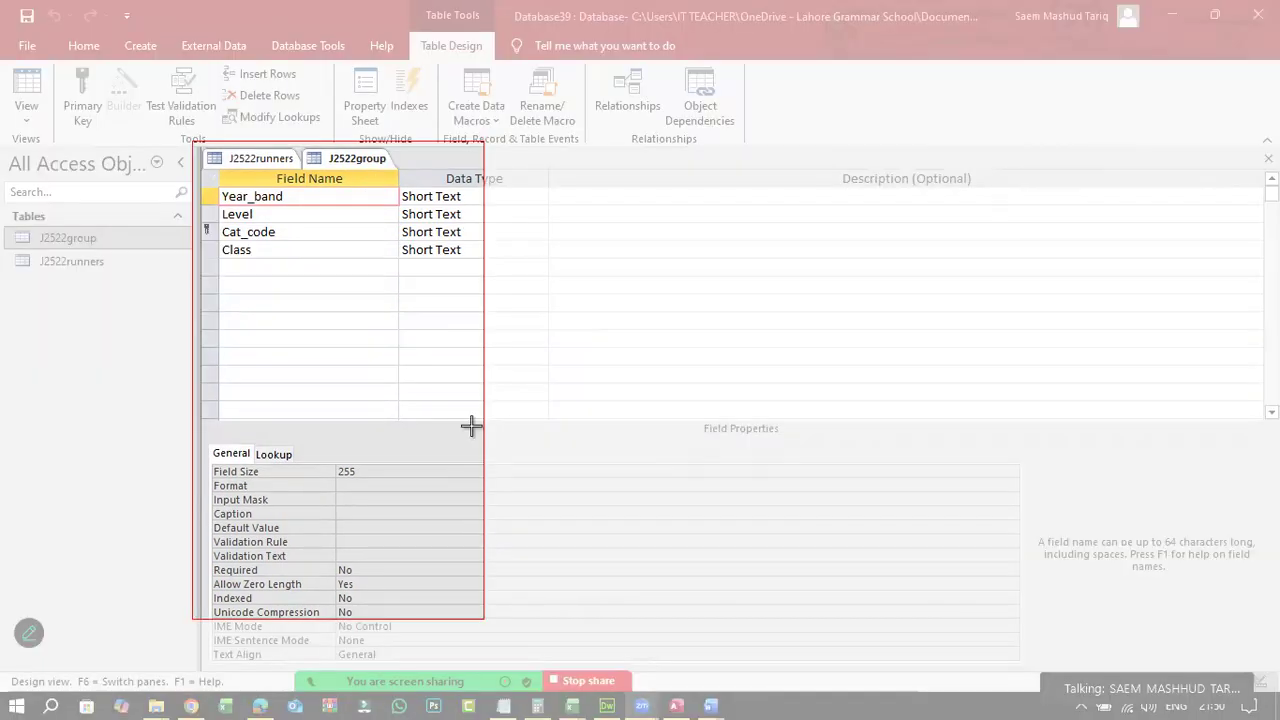
left_click_drag(491, 434, 553, 427)
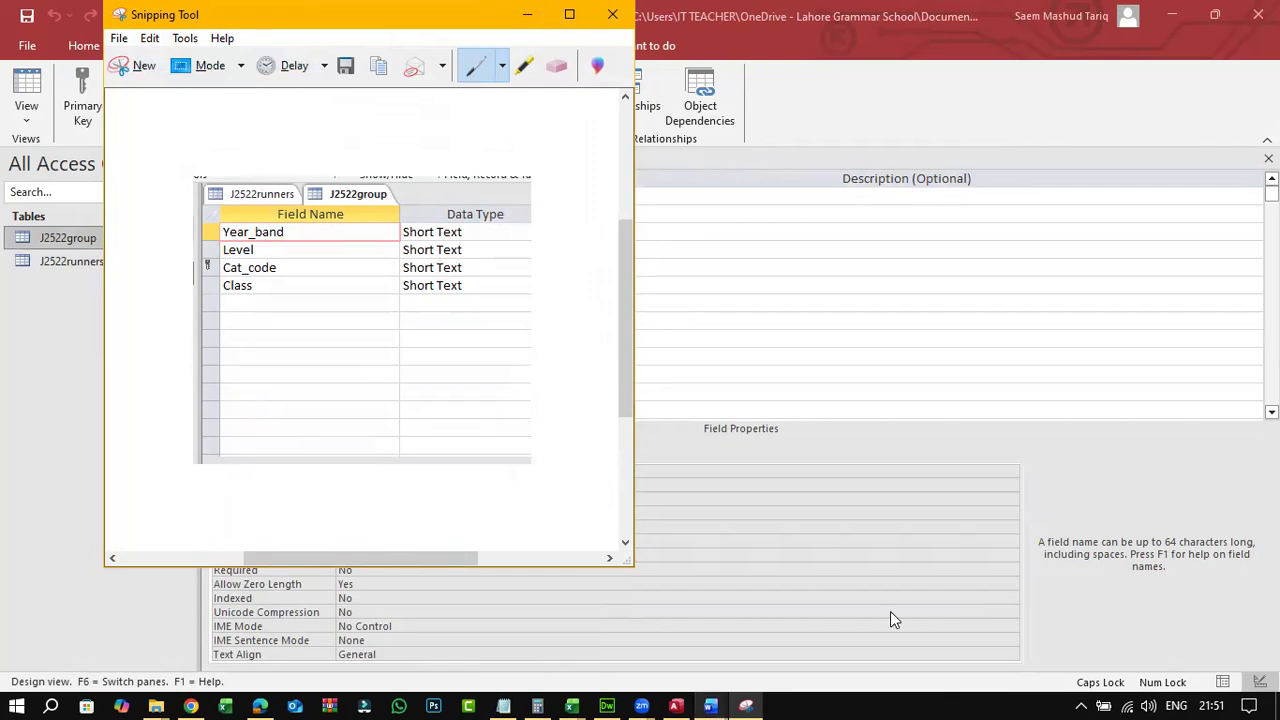
- Switch to j2522evidence in Word and paste the J2522group design screenshot on a new line above the Step 8 evidence heading
left_click(710, 706)
left_click(452, 612)
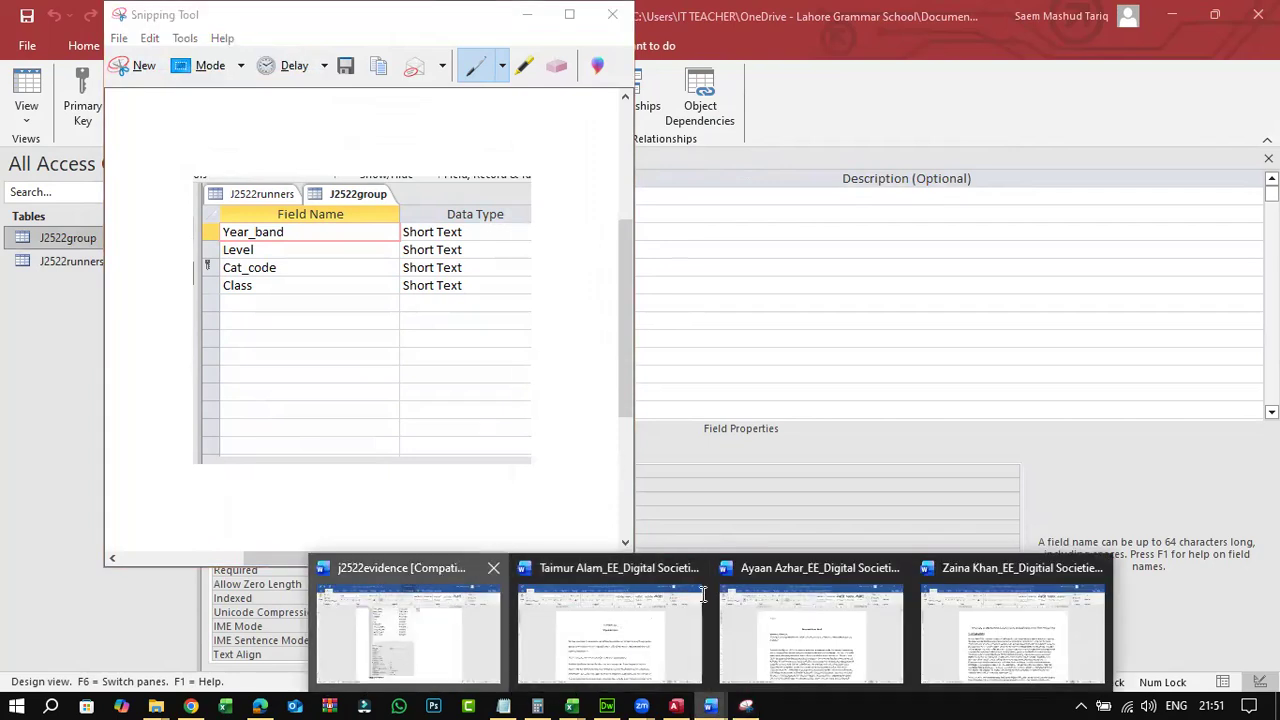
key("Right")
key("Return")
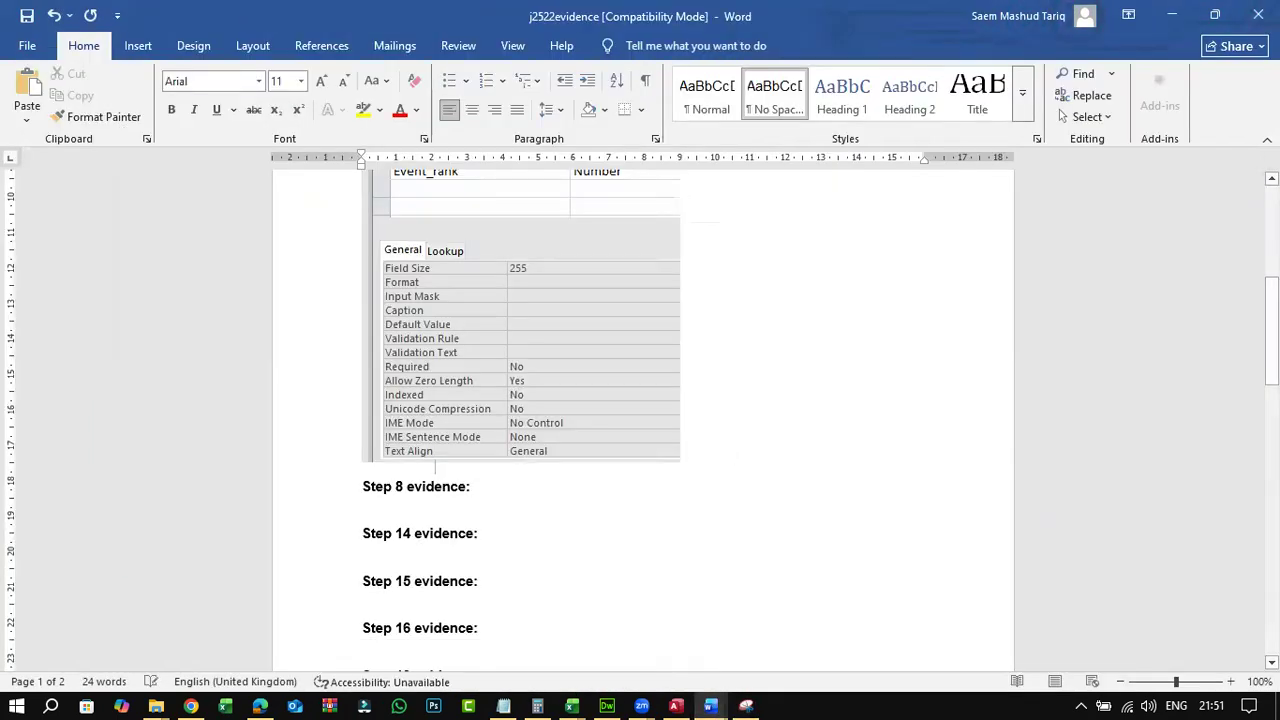
key("Return")
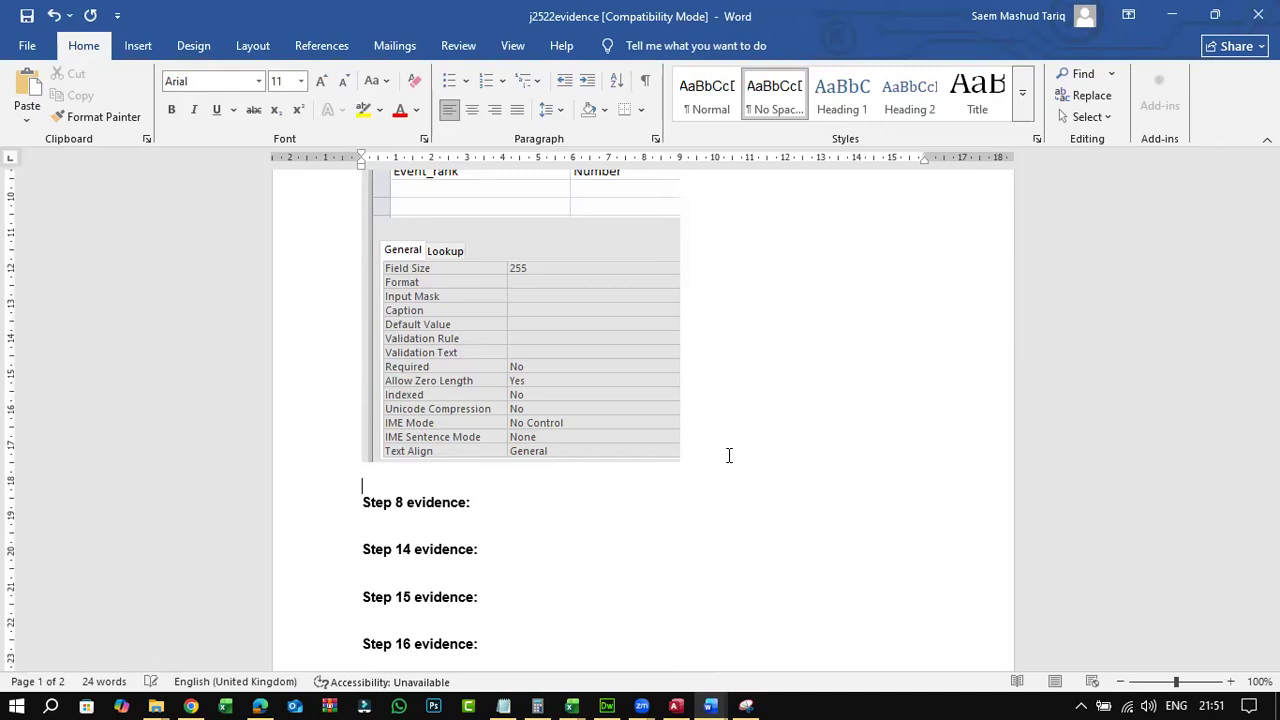
key("ctrl+v")
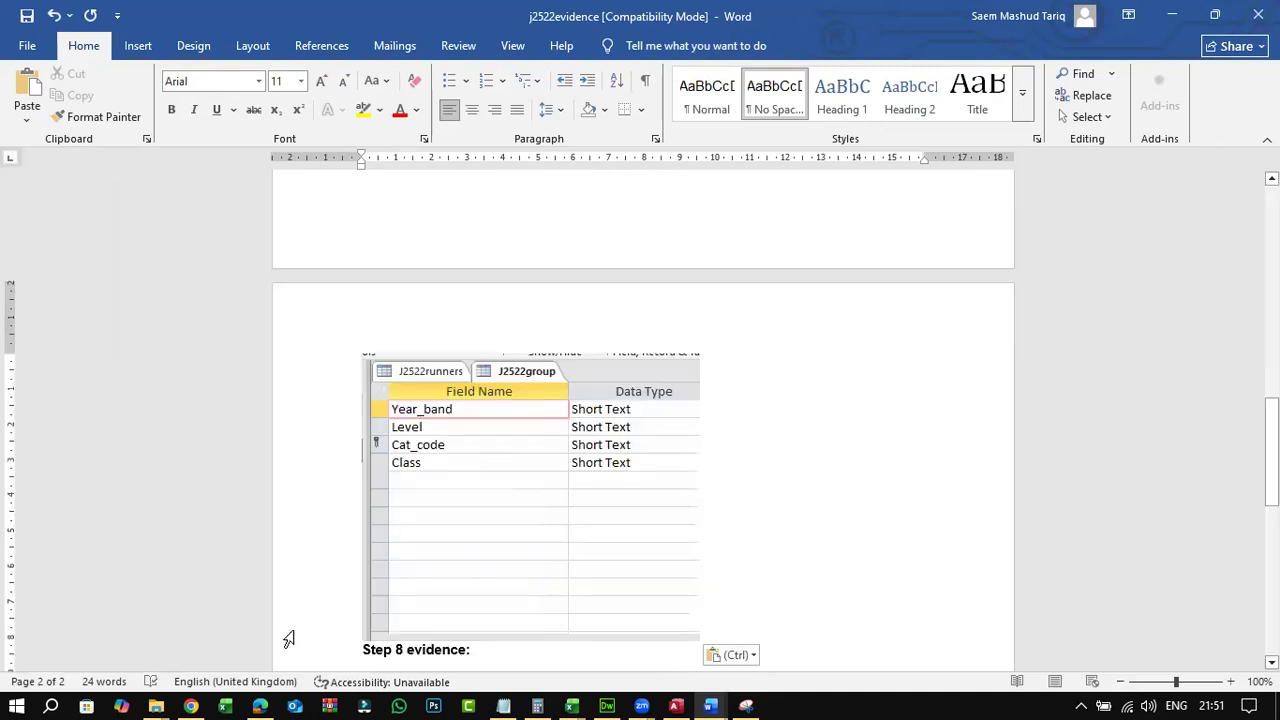
- Switch to the 0417_s25_qp_22 exam paper, tick off task 15 and mark one-to-many, Cat_code, group table and runners' in task 16
key("alt+Tab")
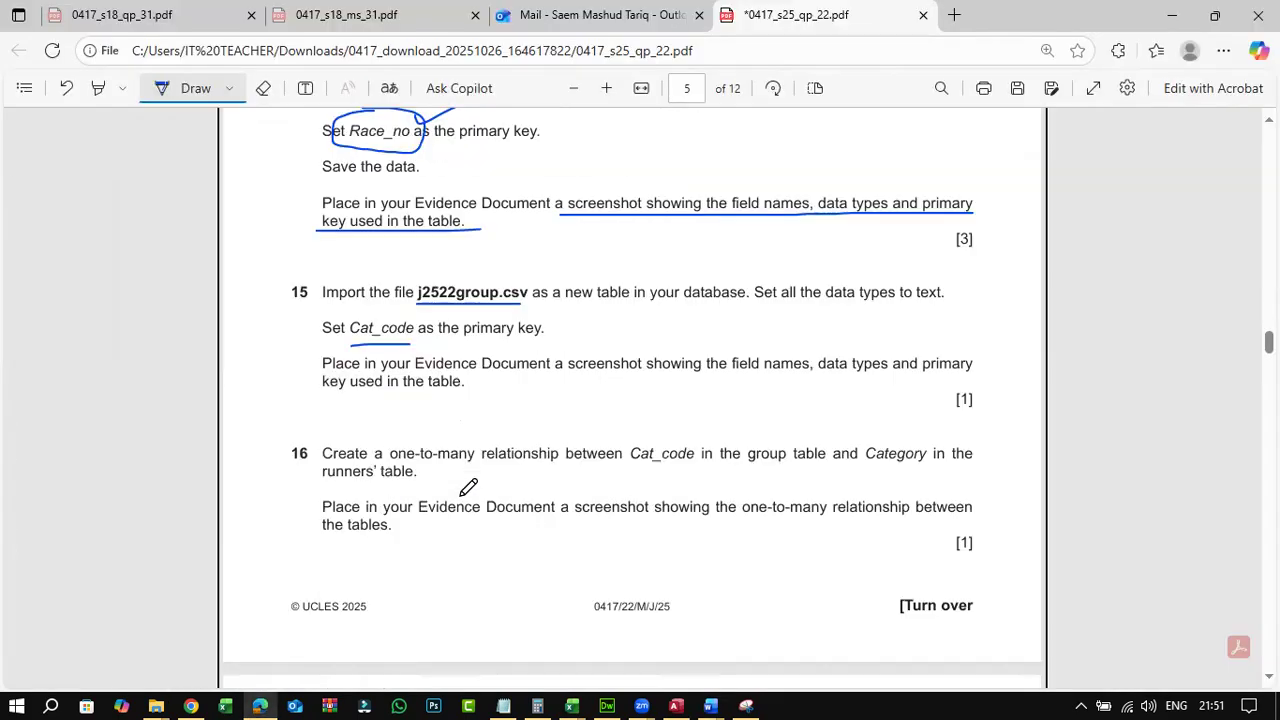
left_click_drag(991, 377, 1026, 351)
scroll(394, 271, "down", 2)
left_click_drag(400, 256, 480, 256)
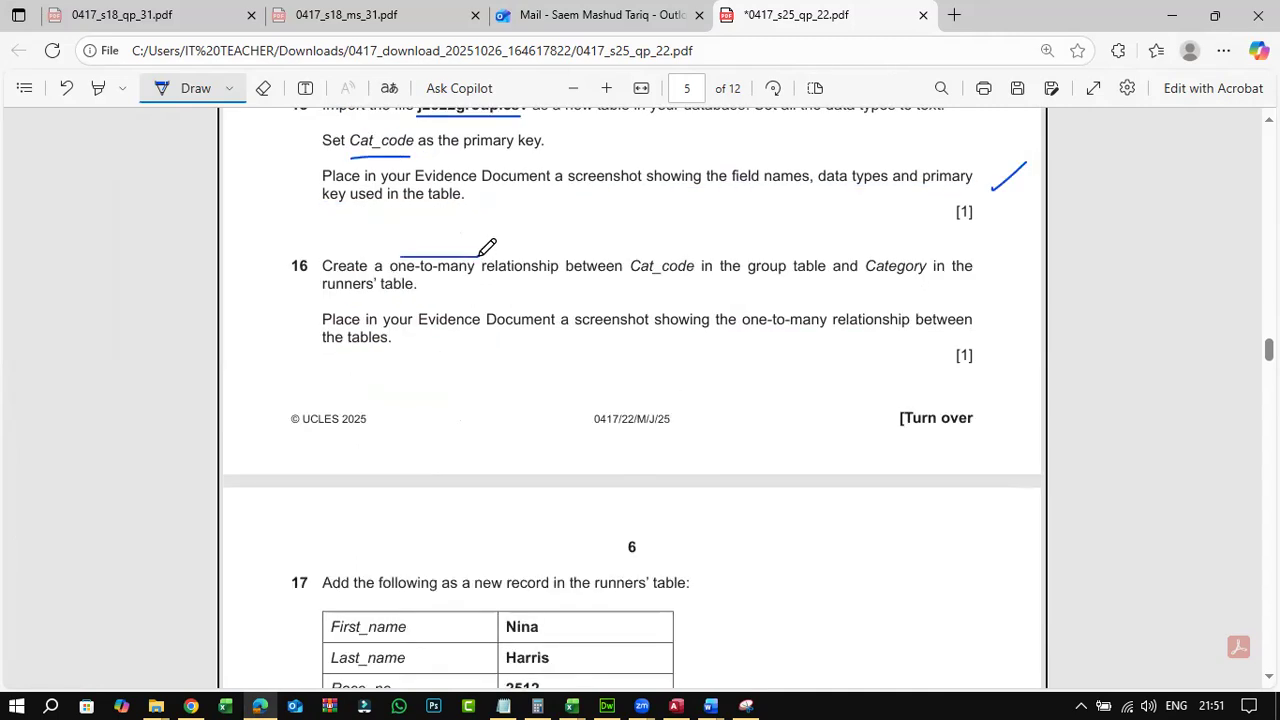
mouse_move(633, 248)
left_mouse_down()
mouse_move(648, 282)
mouse_move(702, 262)
mouse_move(648, 250)
left_mouse_up()
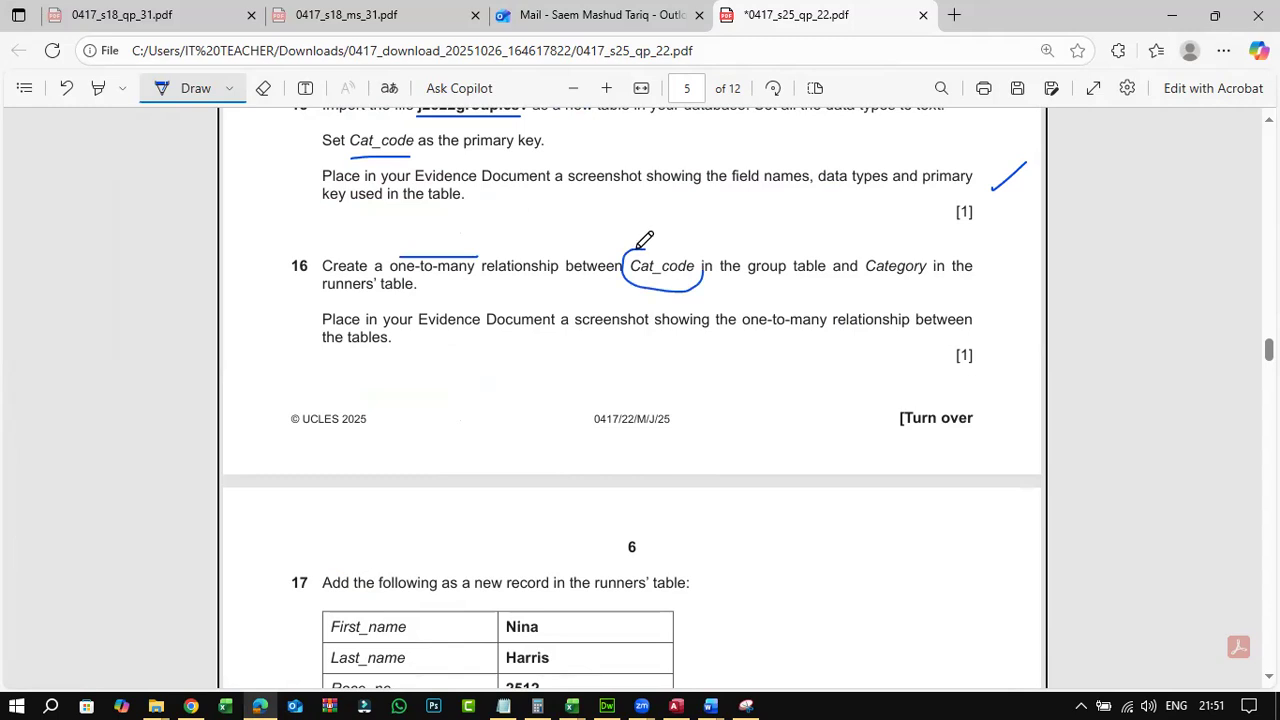
left_click_drag(746, 281, 834, 281)
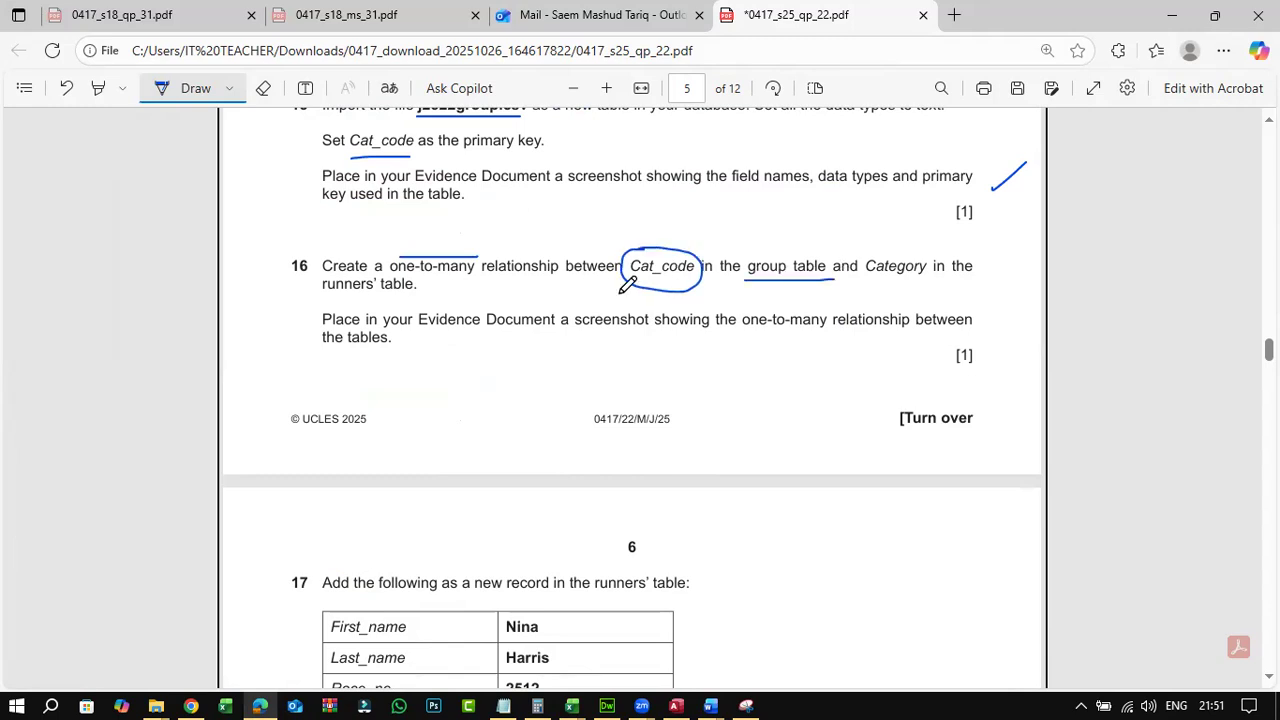
left_click_drag(334, 292, 376, 292)
- Switch to Access, close both open tables and add J2522group and J2522runners to the Relationships window
left_click(678, 702)
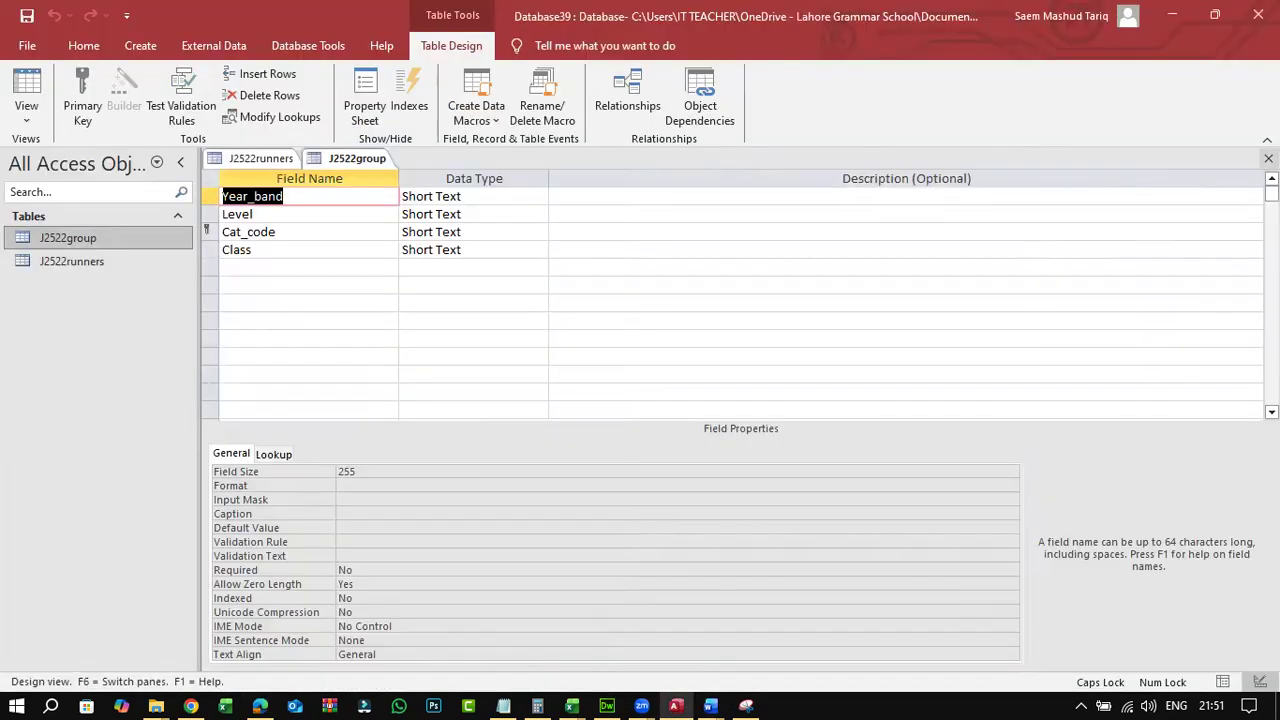
left_click(1268, 158)
left_click(1268, 158)
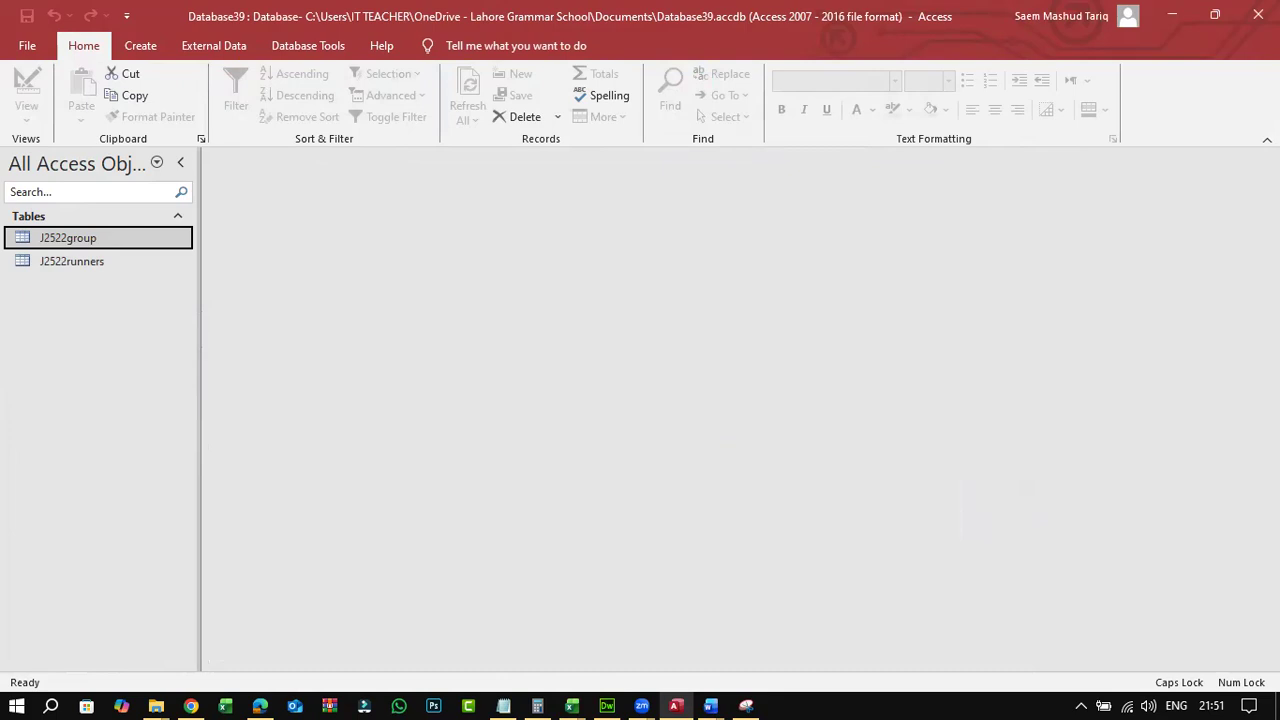
left_click(300, 52)
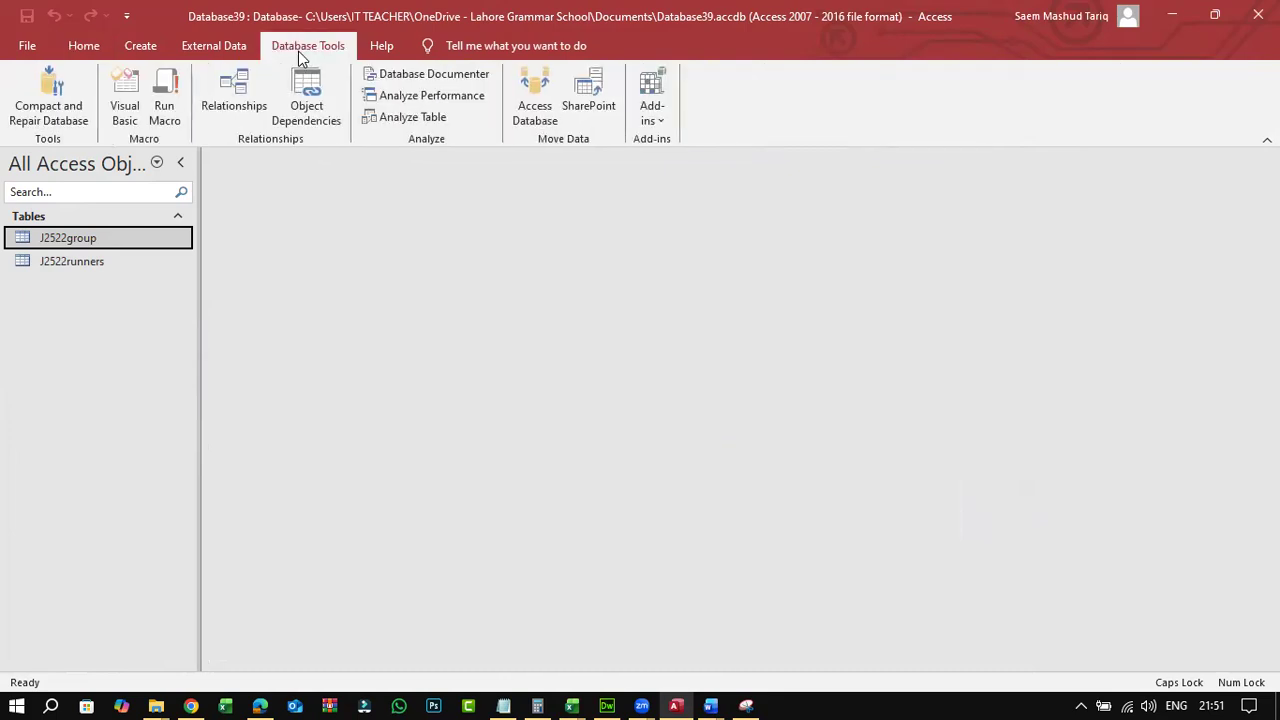
left_click(242, 96)
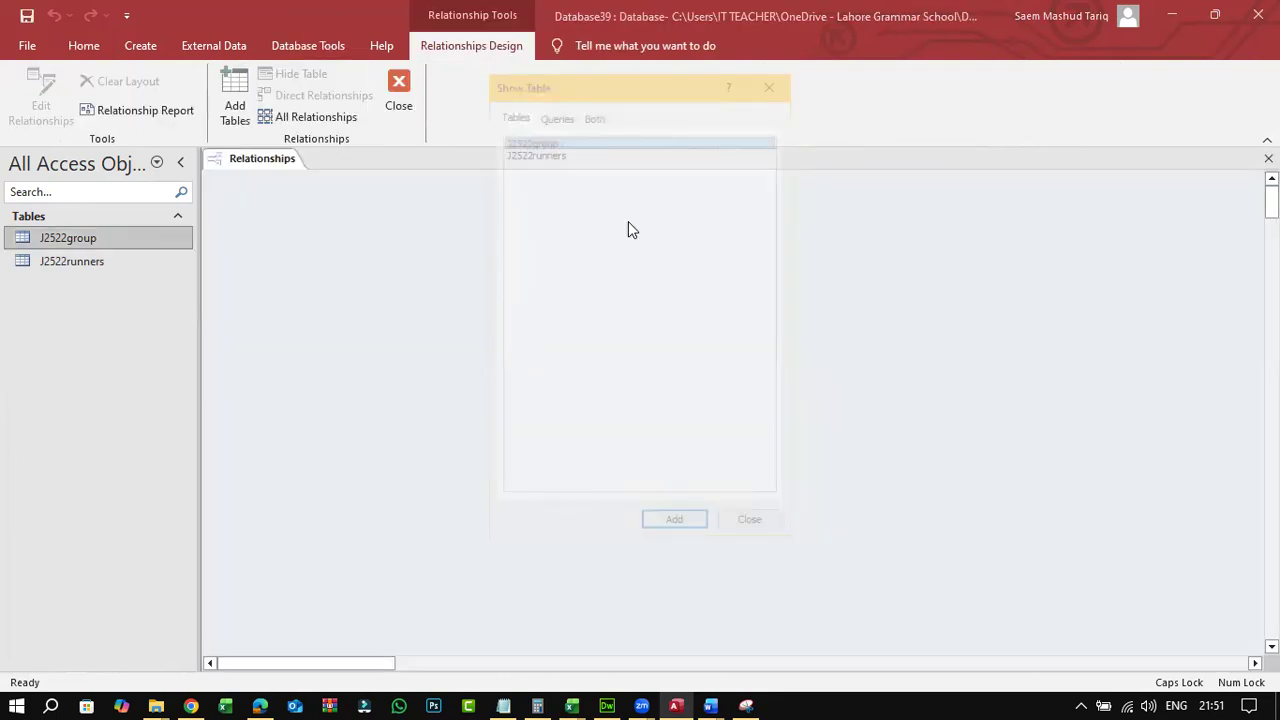
left_click_drag(628, 222, 523, 122)
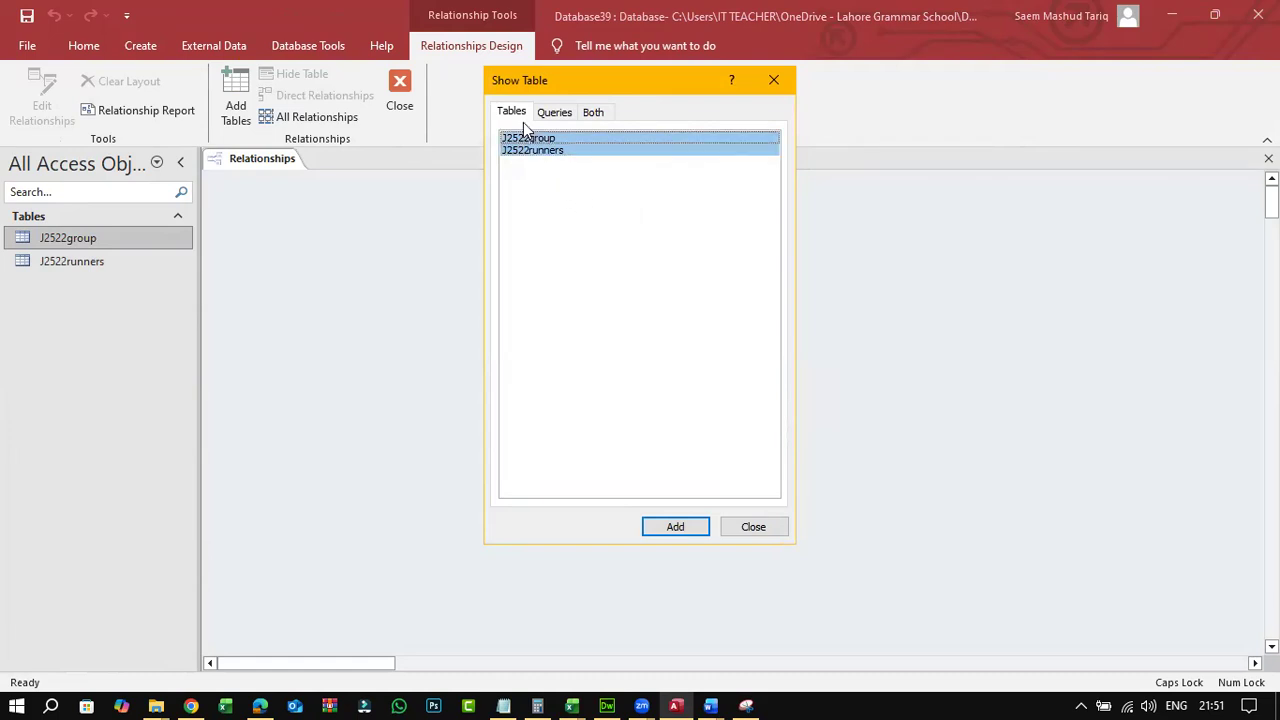
left_click(675, 526)
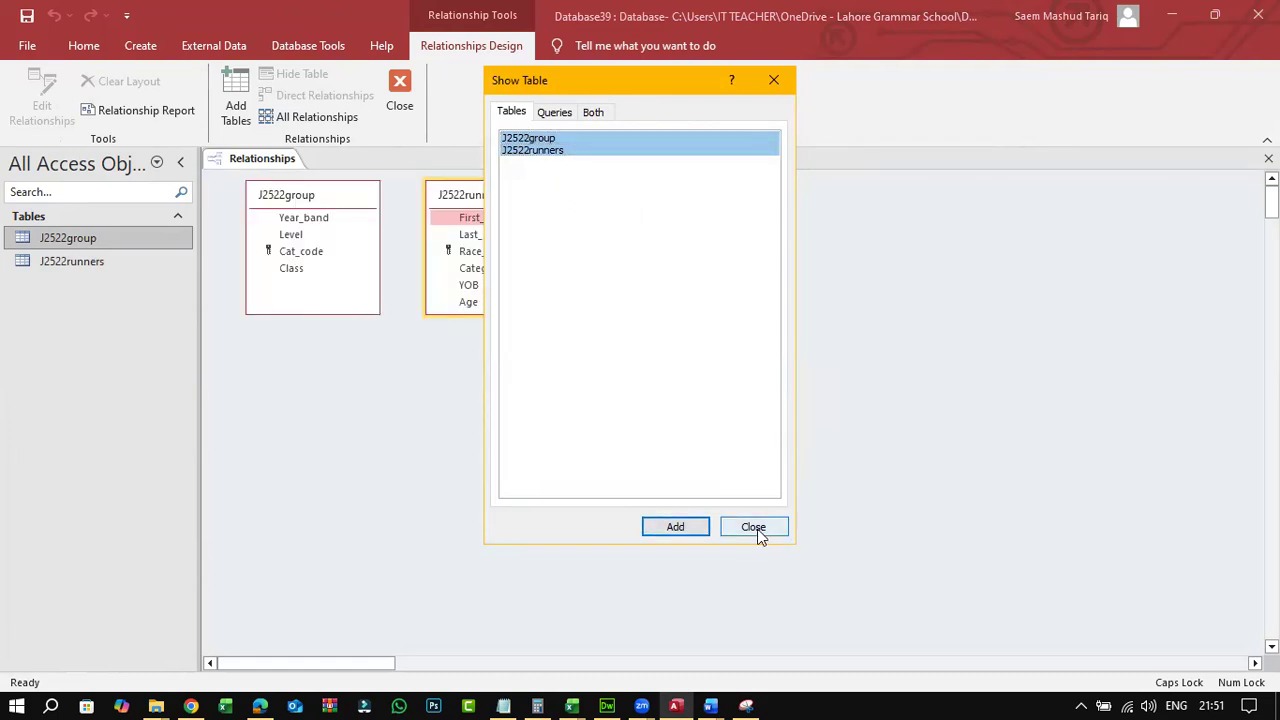
left_click(753, 530)
- Enlarge both table boxes in the Relationships window to show all fields and place J2522group beside J2522runners on its right
left_click_drag(355, 314, 355, 401)
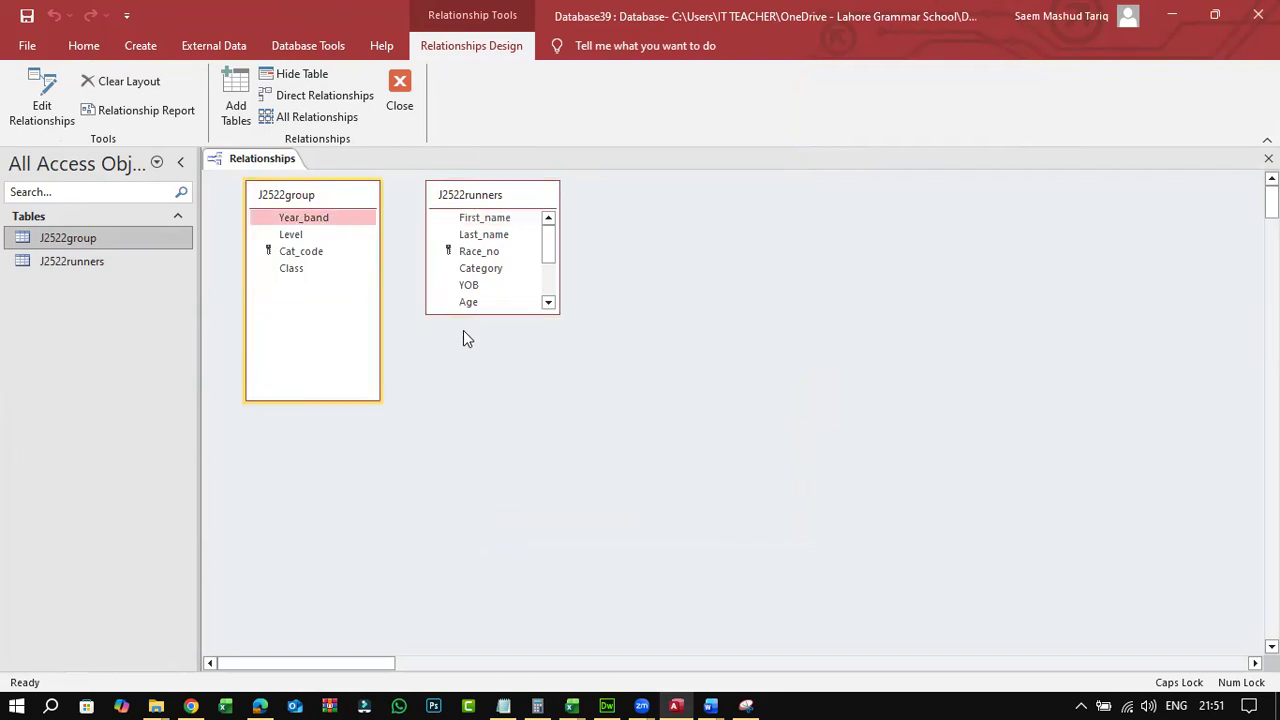
left_click_drag(463, 314, 463, 441)
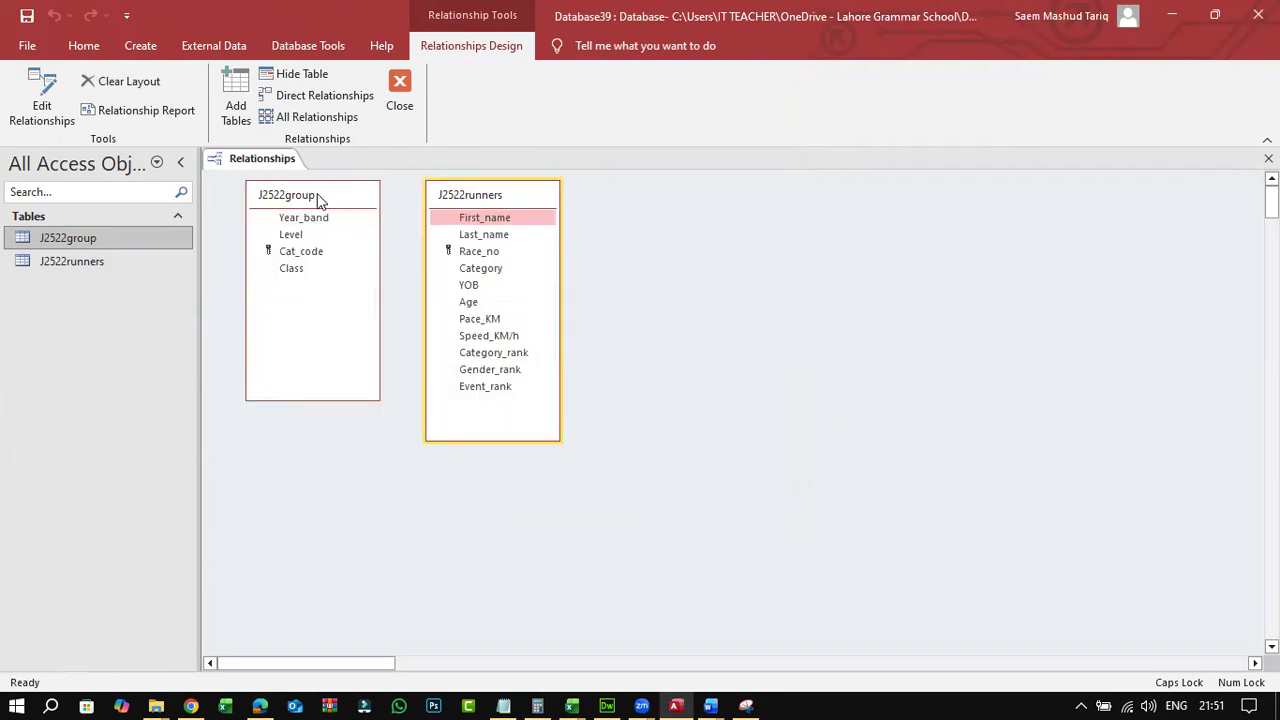
left_click_drag(318, 200, 775, 201)
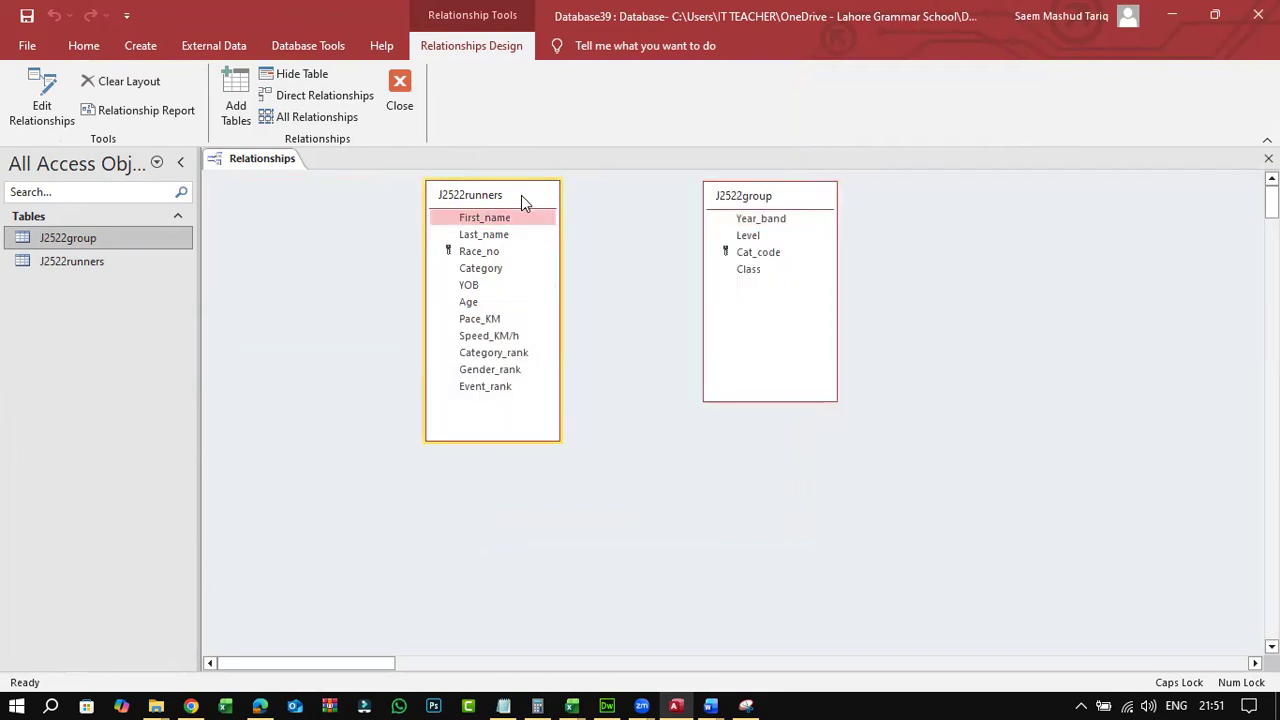
left_click_drag(521, 198, 521, 228)
left_click(733, 203)
left_click_drag(733, 203, 701, 251)
left_click(714, 281)
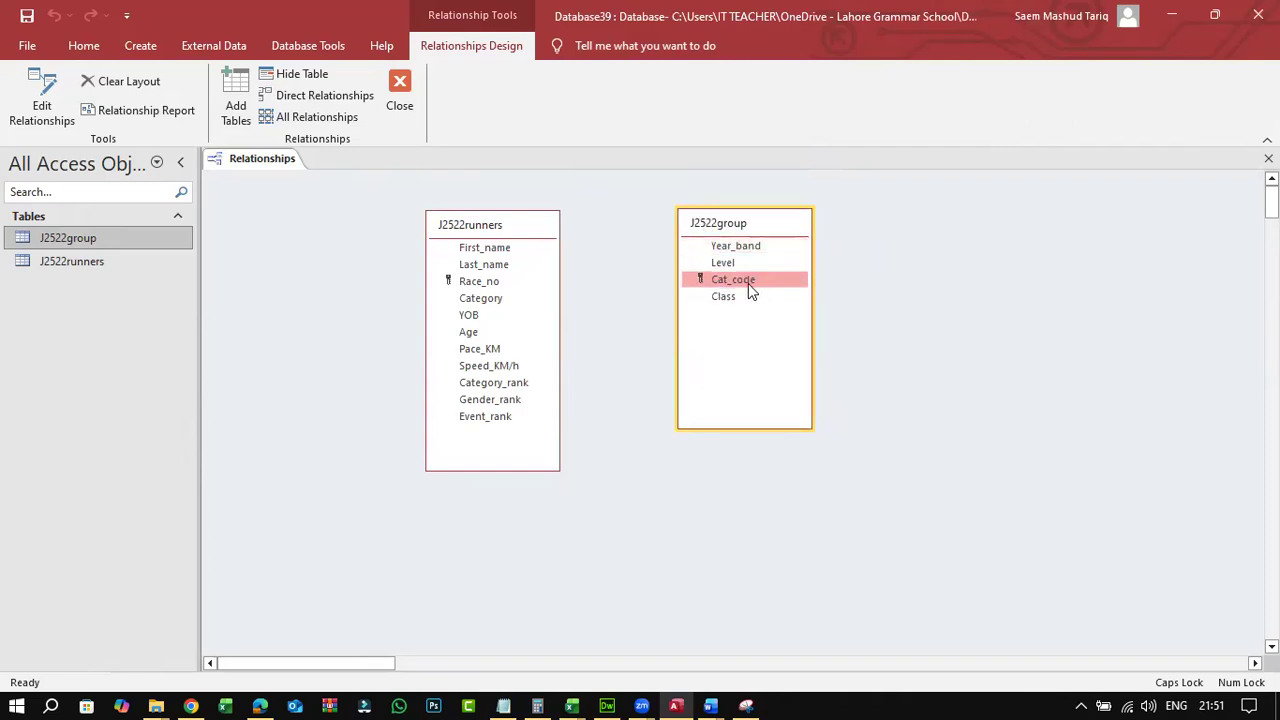
left_click_drag(750, 288, 508, 347)
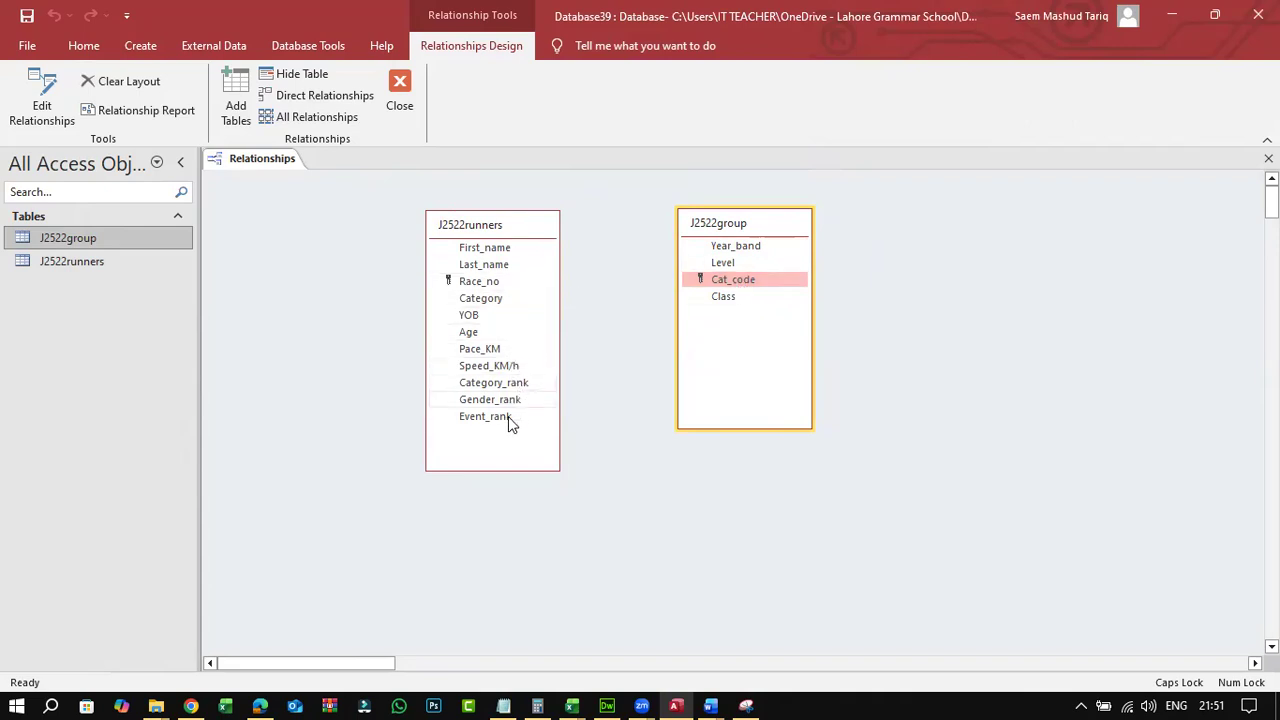
- Switch back to the exam paper and circle Category in task 16
left_click(264, 693)
right_click(264, 692)
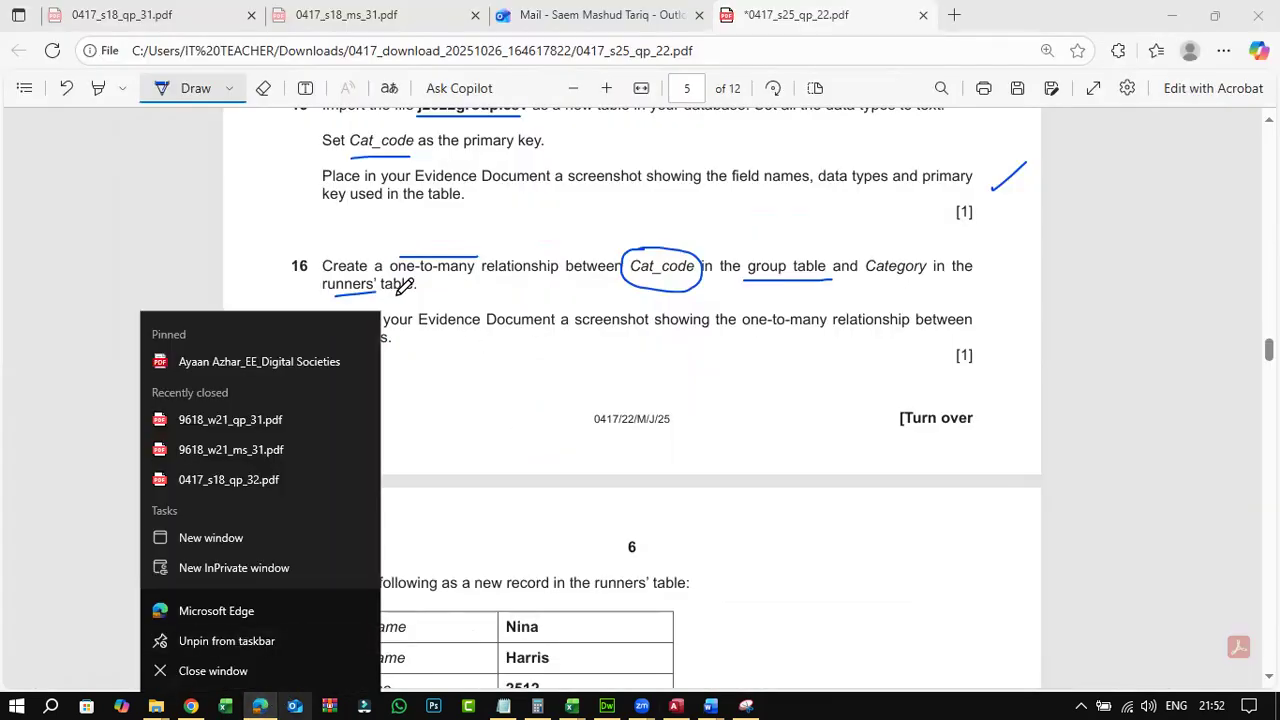
left_click_drag(663, 247, 687, 243)
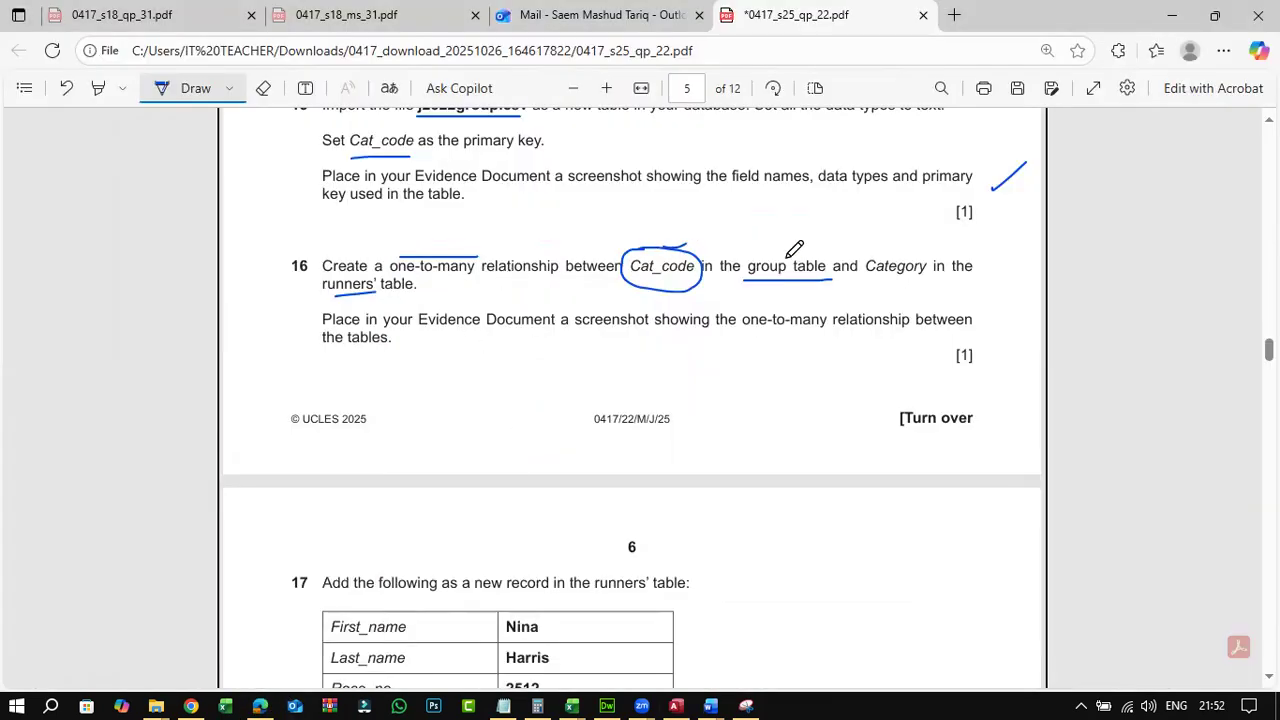
mouse_move(862, 276)
left_mouse_down()
mouse_move(927, 275)
mouse_move(858, 265)
mouse_move(925, 283)
mouse_move(902, 236)
left_mouse_up()
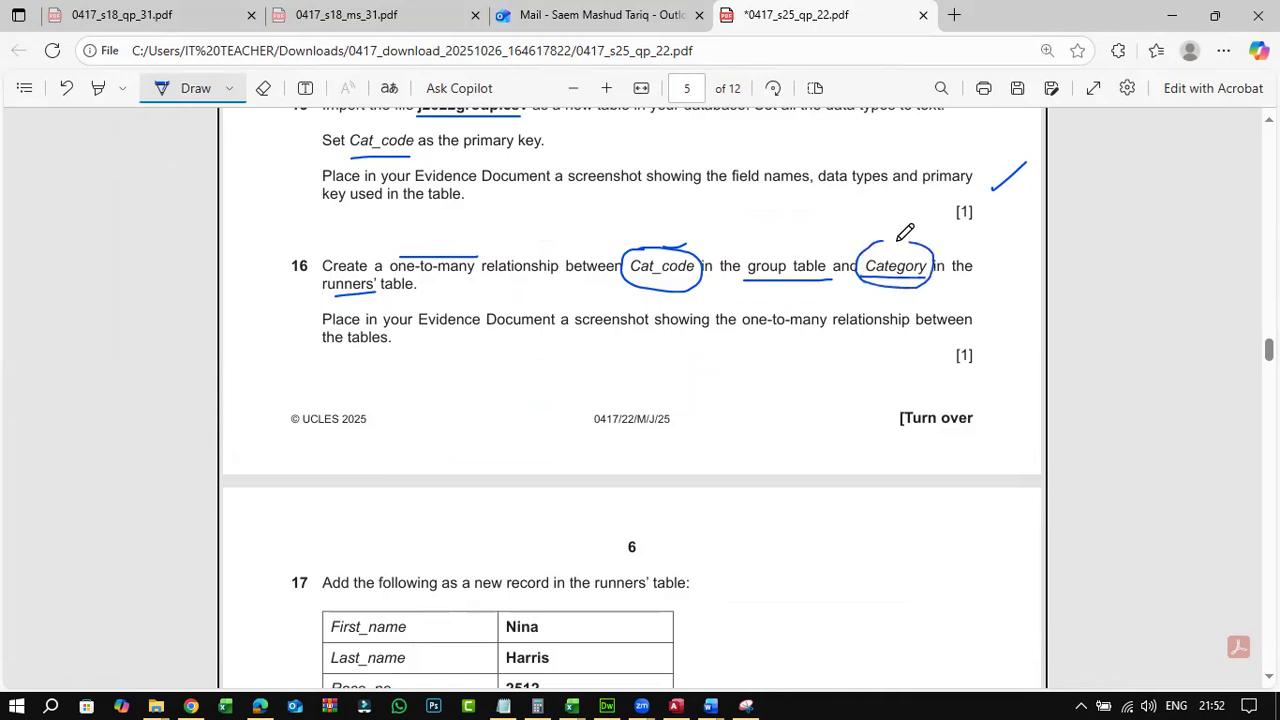
- Switch to Access and create a one-to-many relationship from Cat_code in J2522group to Category in J2522runners
left_click(675, 706)
left_click_drag(716, 283, 482, 300)
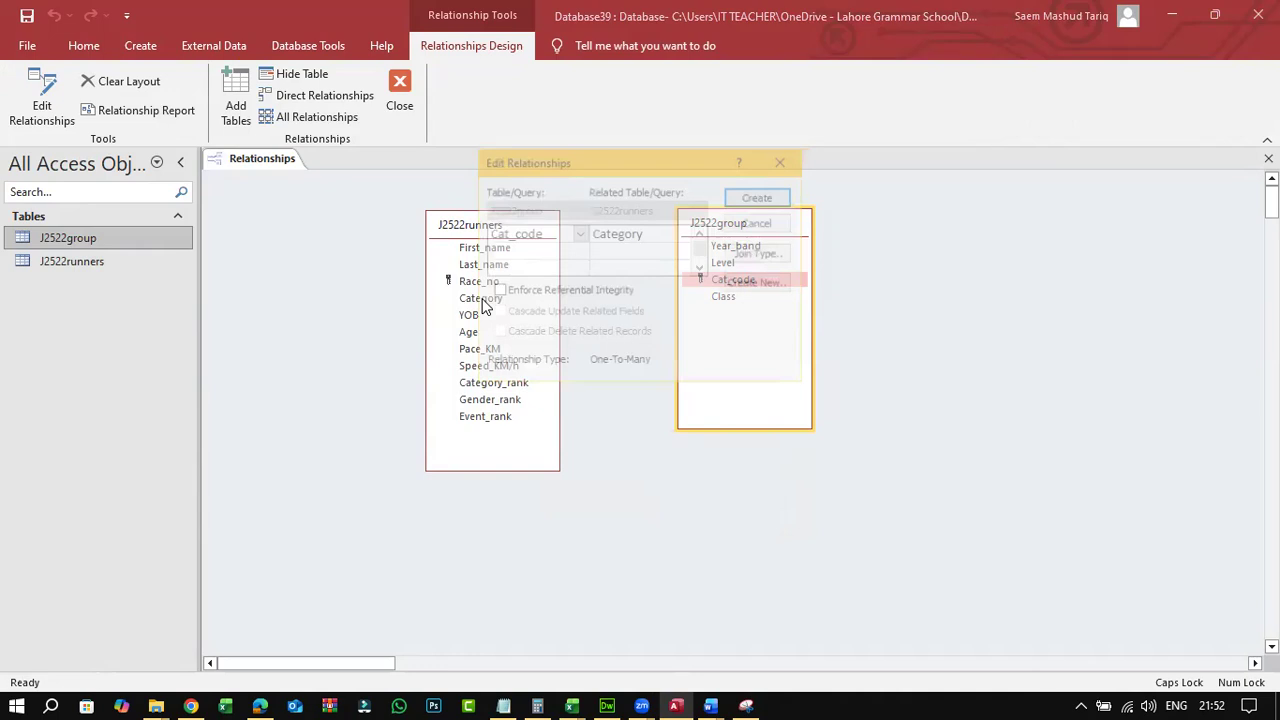
left_click(752, 198)
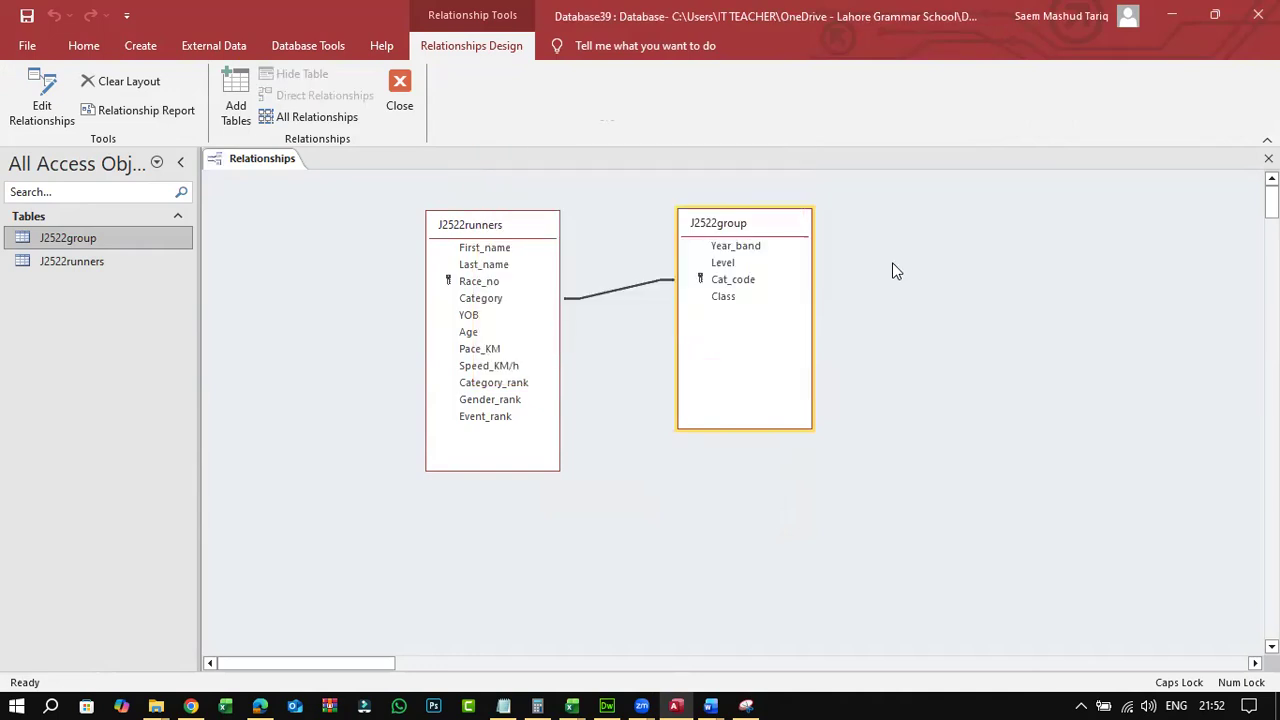
- Snip a screenshot of the relationship between J2522runners and J2522group and copy it
left_click(746, 705)
left_click(146, 68)
left_click_drag(375, 179, 870, 499)
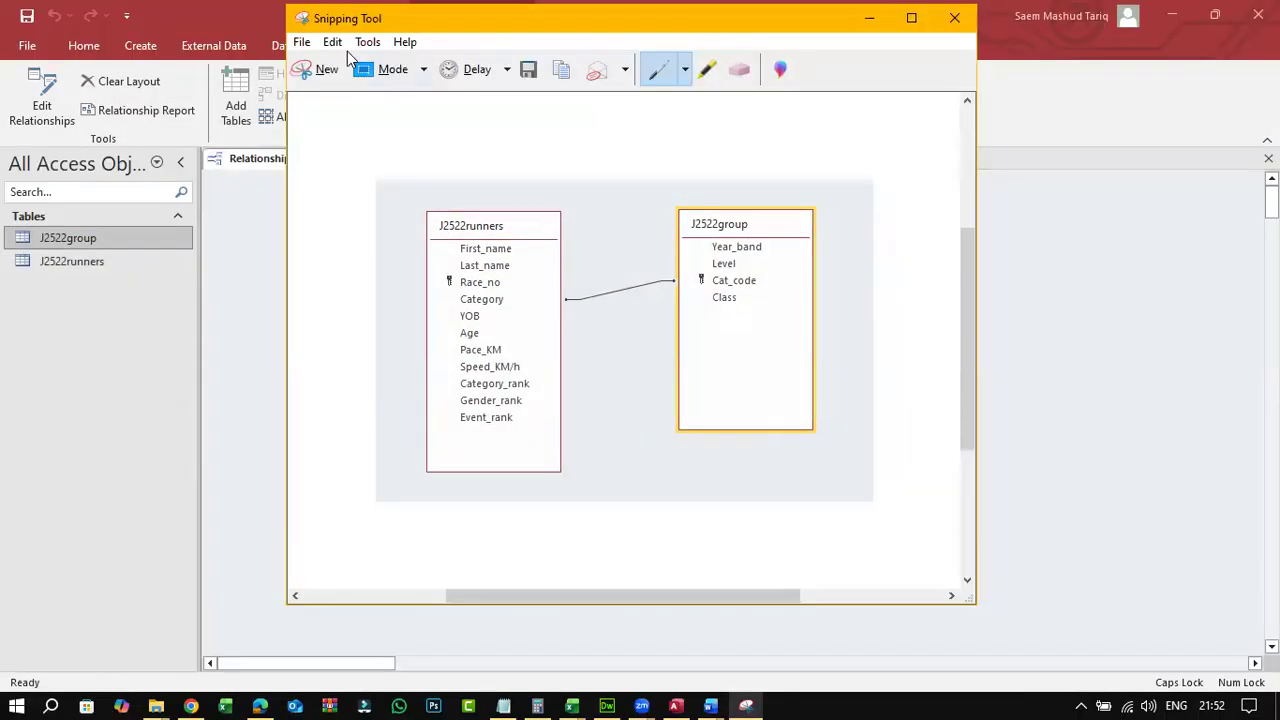
left_click(332, 42)
left_click(363, 63)
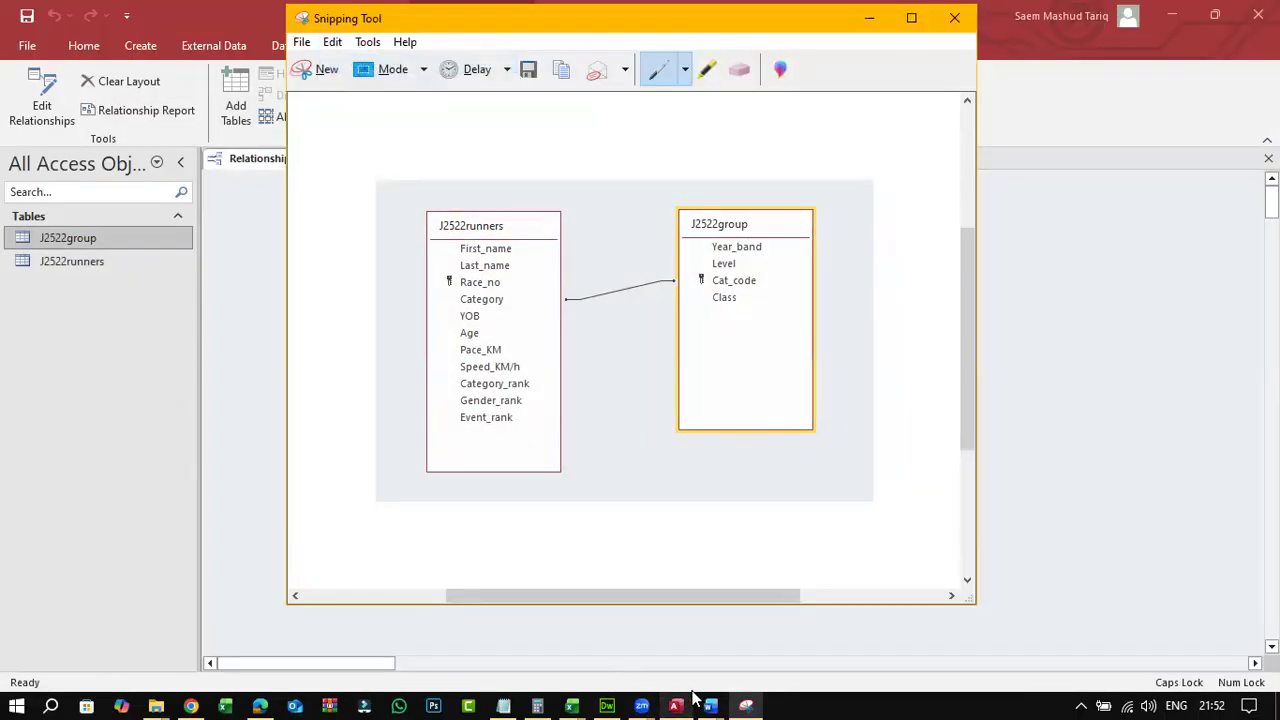
- Switch to j2522evidence in Word and paste the relationship screenshot on a new line above the Step 8 evidence heading
left_click(675, 705)
mouse_move(746, 705)
left_click(690, 643)
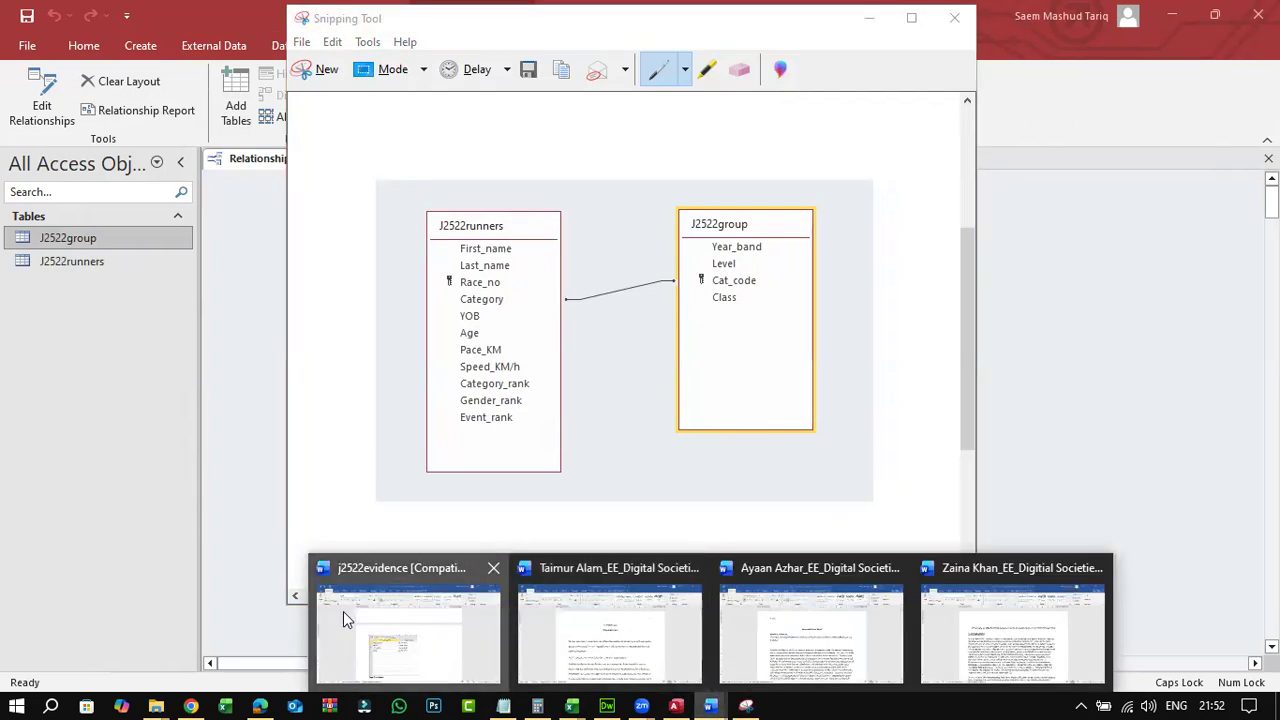
left_click(343, 611)
key("Return")
key("ctrl+v")
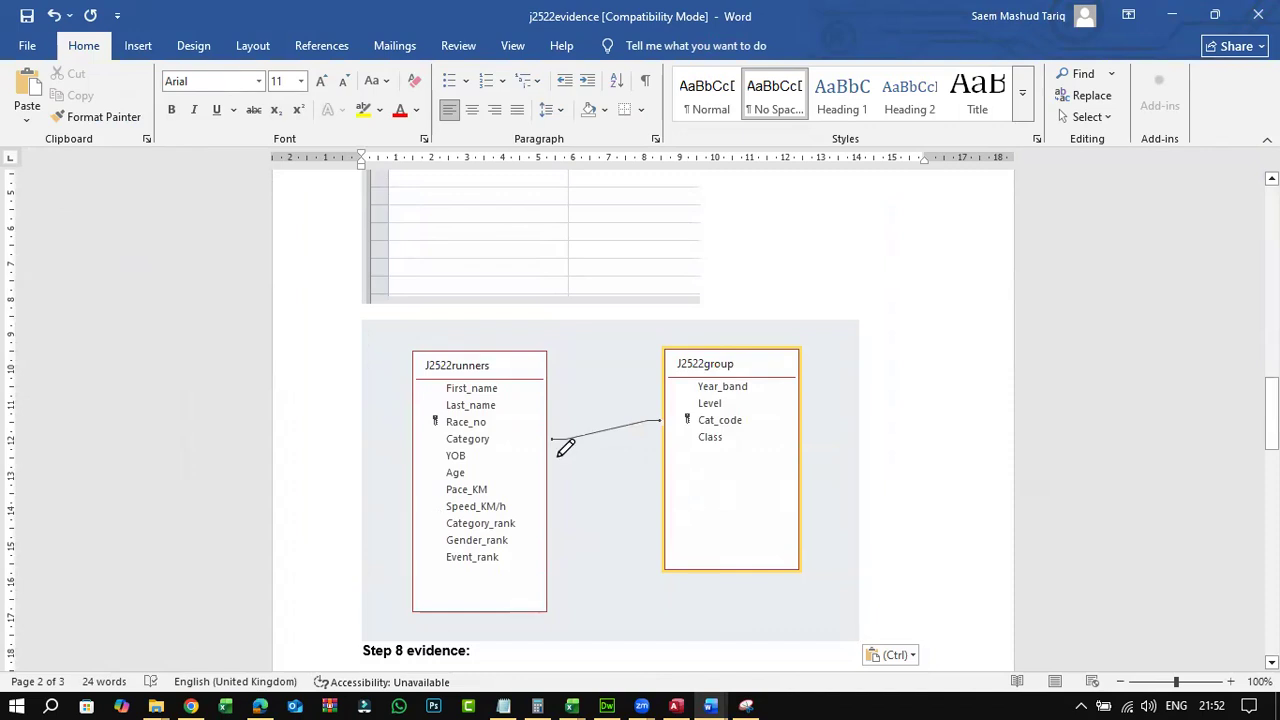
- Mark task 17 in the exam paper, then open the J2522runners table in Access at its blank new-record row
key("alt+Tab")
left_click_drag(710, 248, 740, 235)
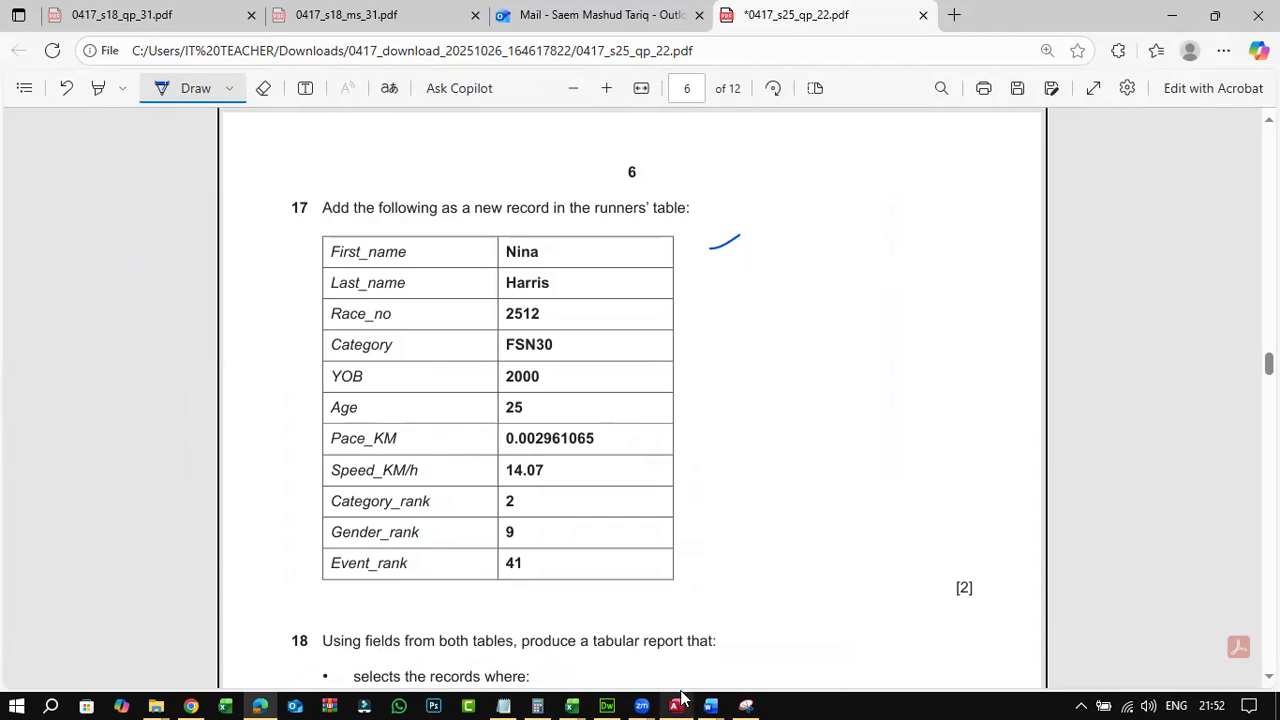
mouse_move(680, 697)
left_click(669, 636)
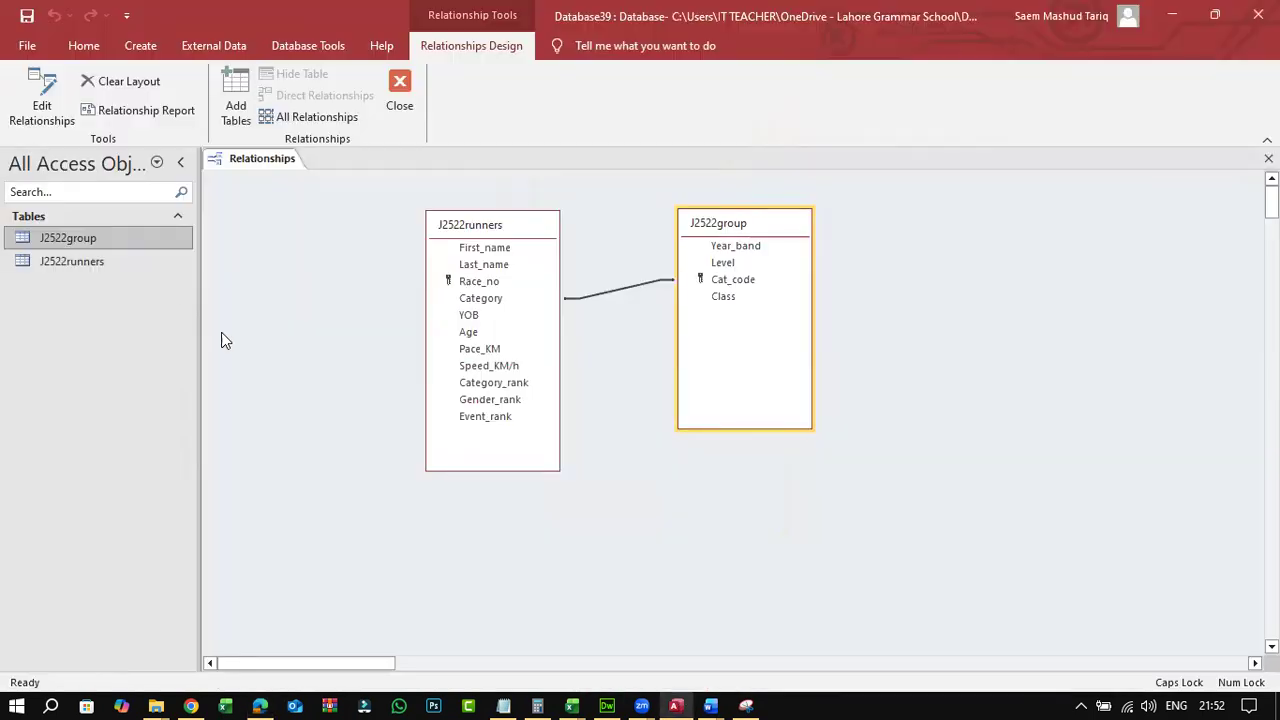
double_click(143, 264)
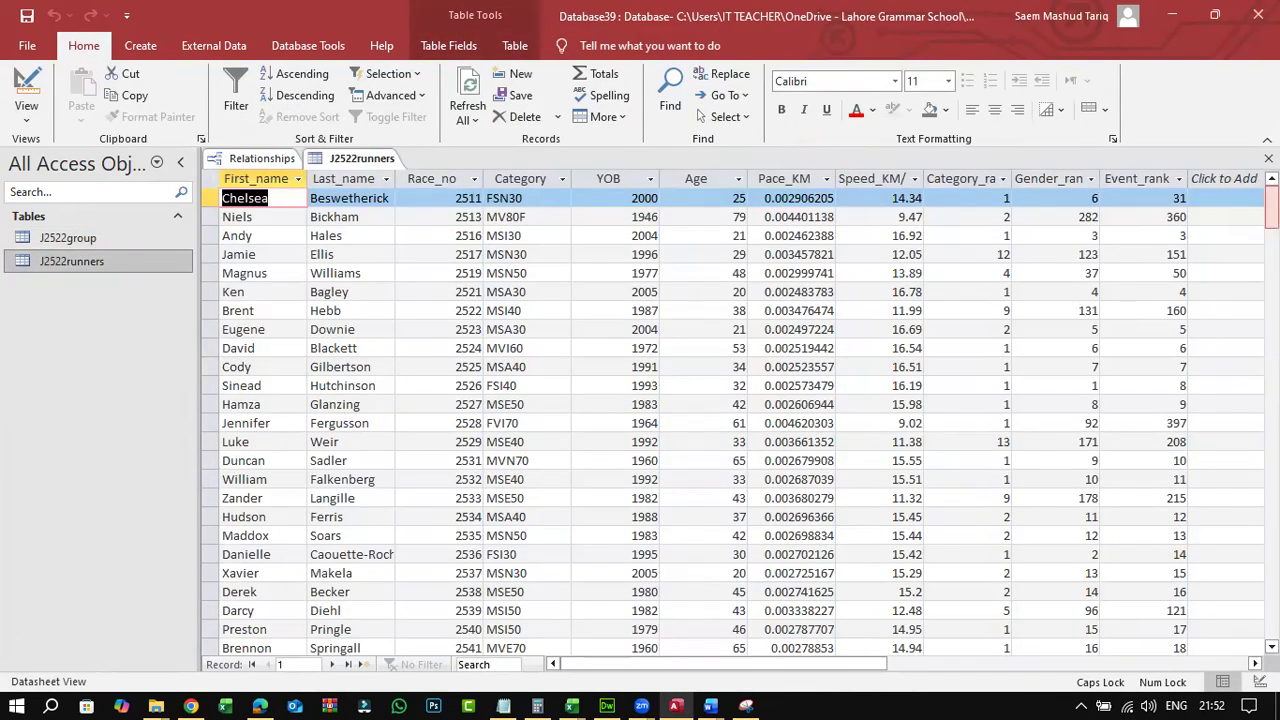
scroll(1157, 520, "down", 20)
left_click_drag(1271, 359, 1271, 627)
scroll(1157, 520, "down", 13)
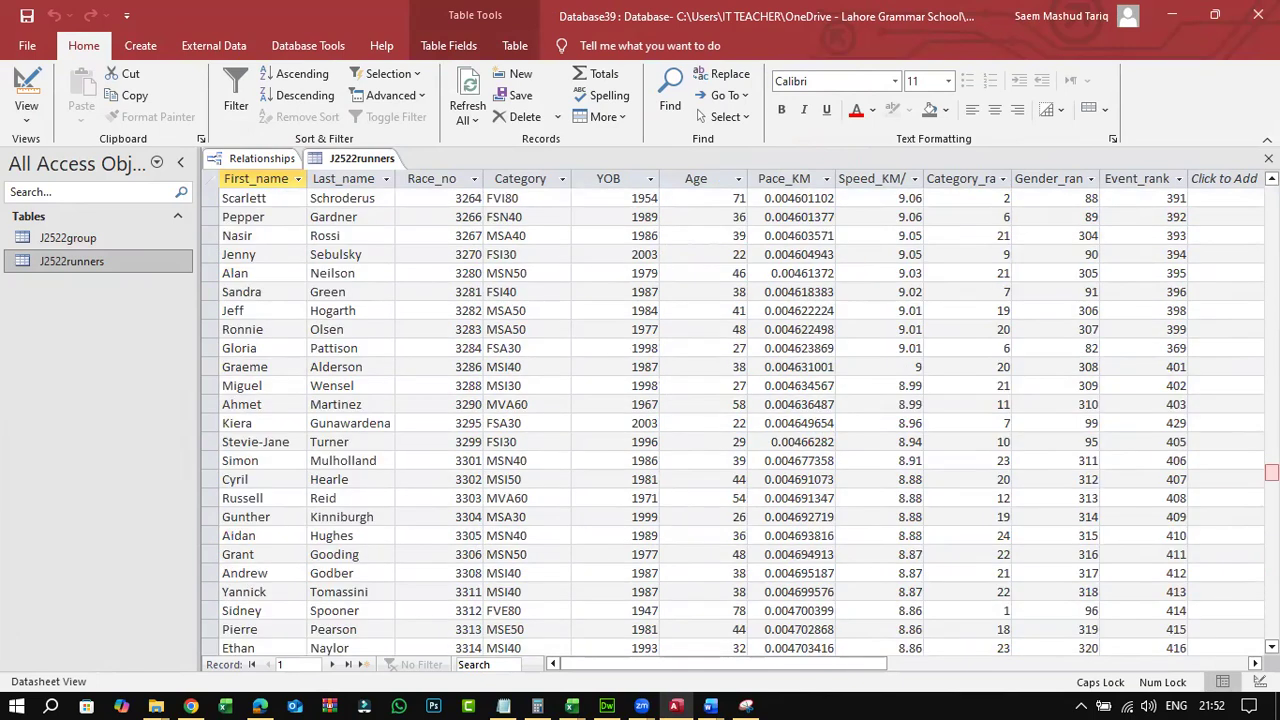
scroll(1157, 520, "down", 7)
left_click_drag(1271, 483, 1271, 627)
scroll(586, 451, "up", 3)
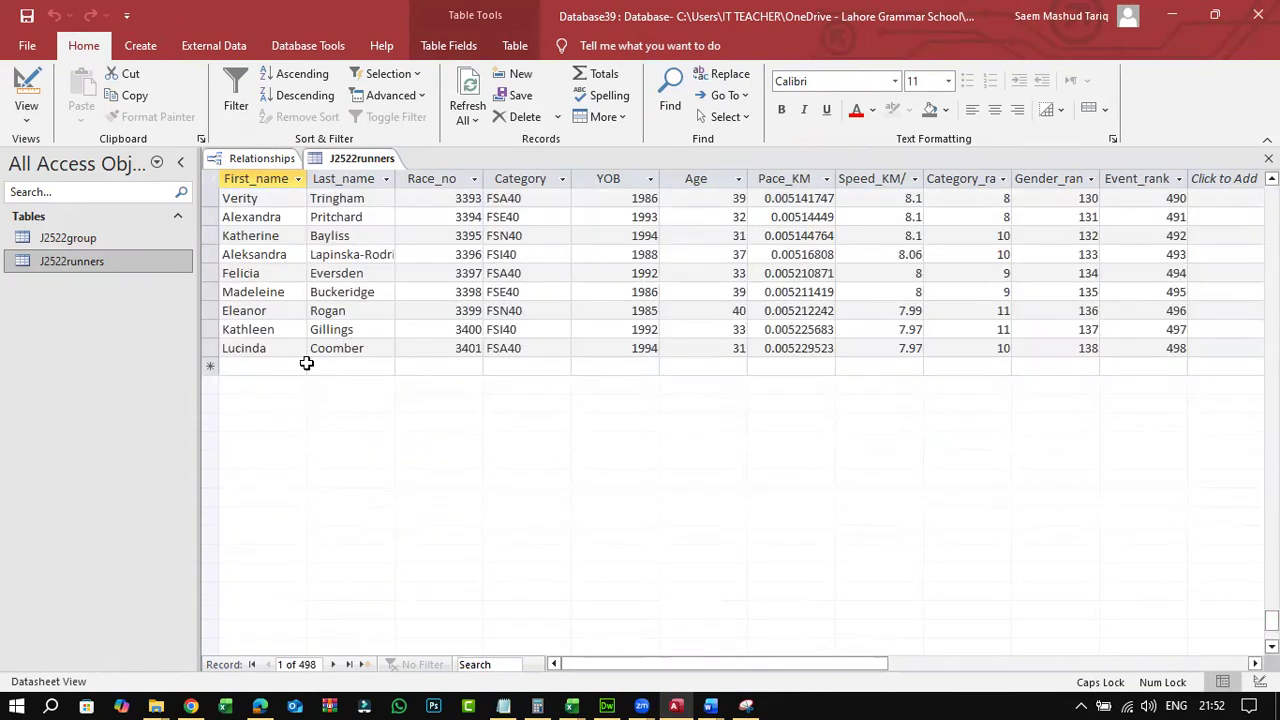
- Return to the exam paper, enlarge task 18 and draw arrows beside its number and its list of required report fields
left_click(260, 706)
scroll(370, 510, "down", 5)
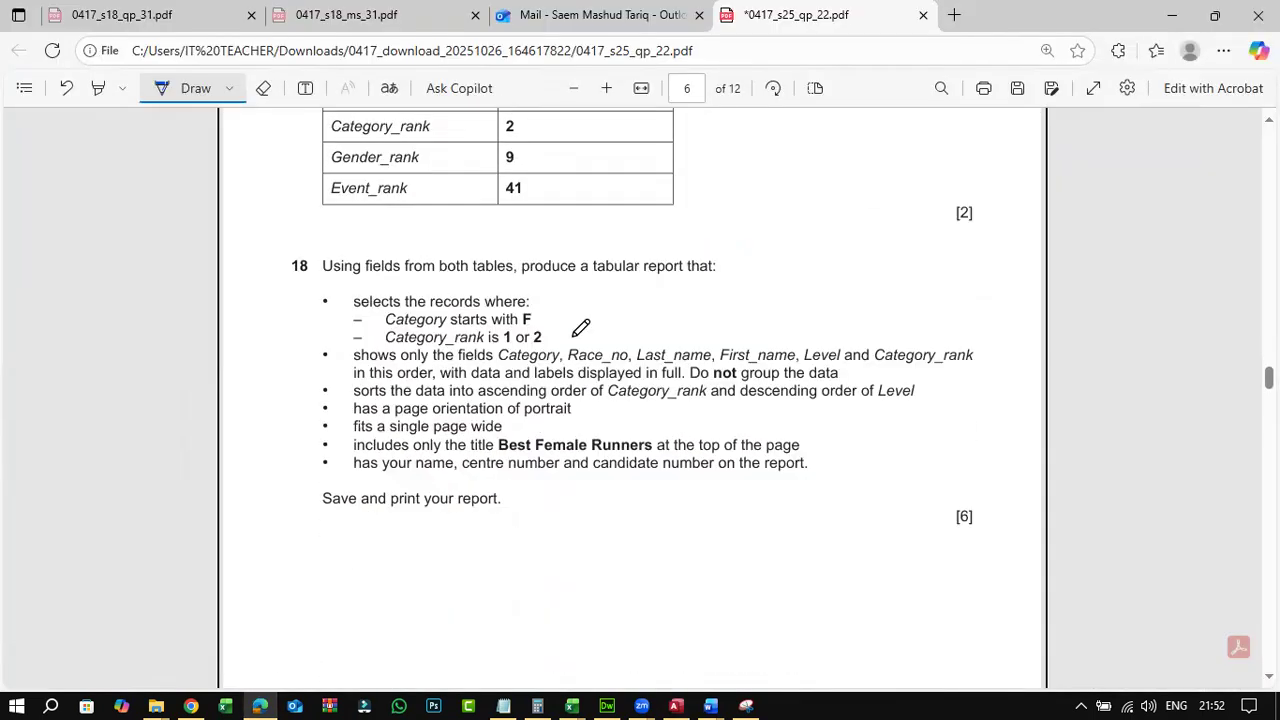
left_click(606, 88)
mouse_move(187, 289)
left_mouse_down()
mouse_move(232, 289)
mouse_move(218, 299)
left_mouse_up()
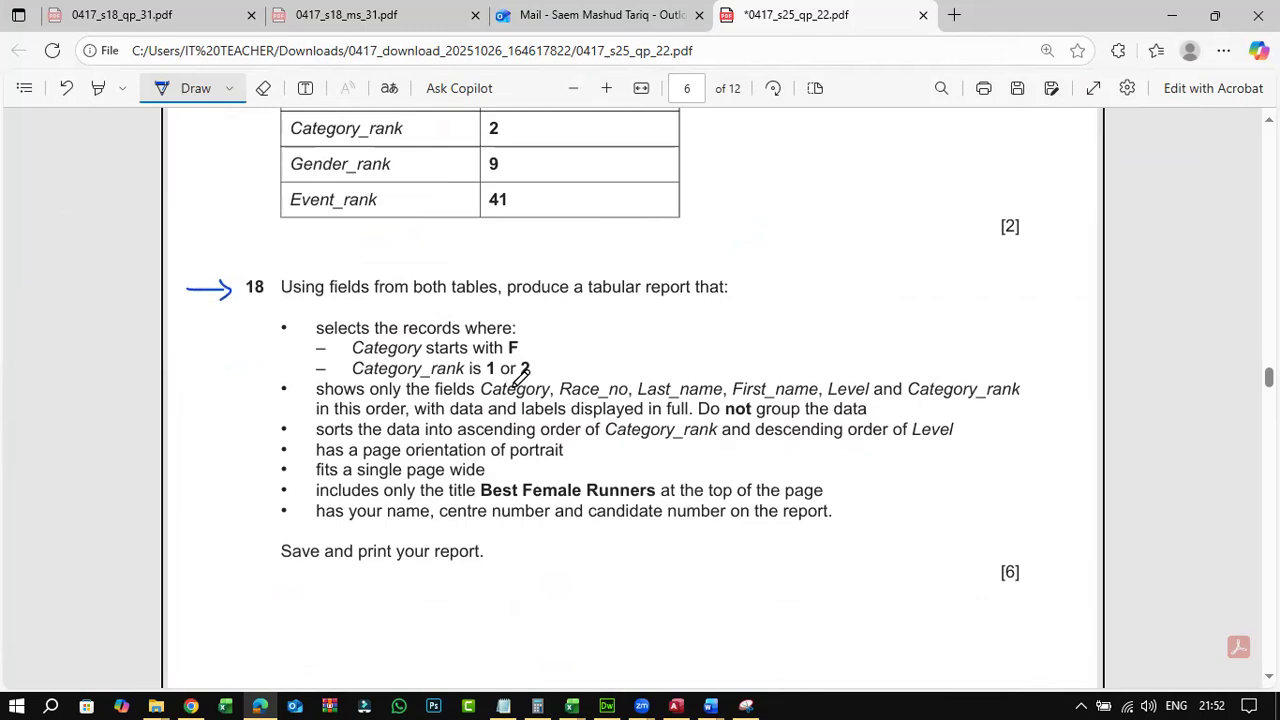
left_click(606, 88)
scroll(820, 480, "down", 1)
scroll(820, 480, "up", 2)
scroll(690, 470, "down", 1)
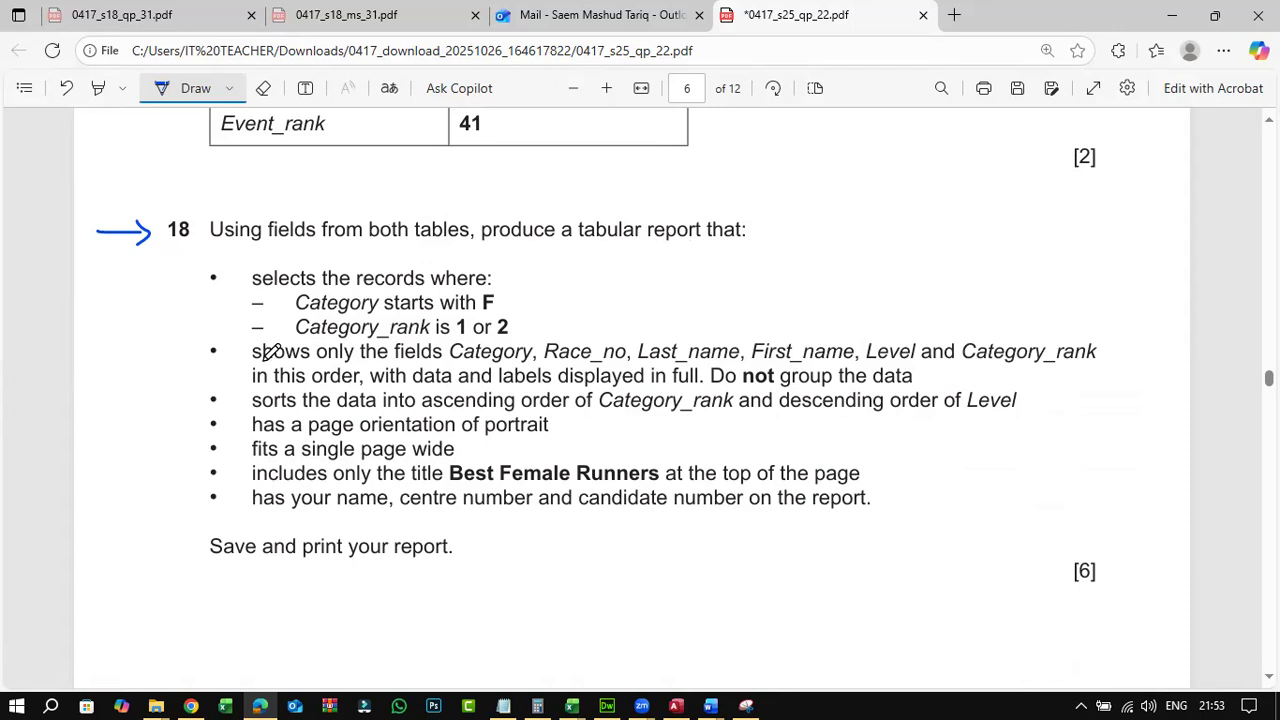
mouse_move(141, 367)
left_mouse_down()
mouse_move(201, 368)
mouse_move(178, 381)
left_mouse_up()
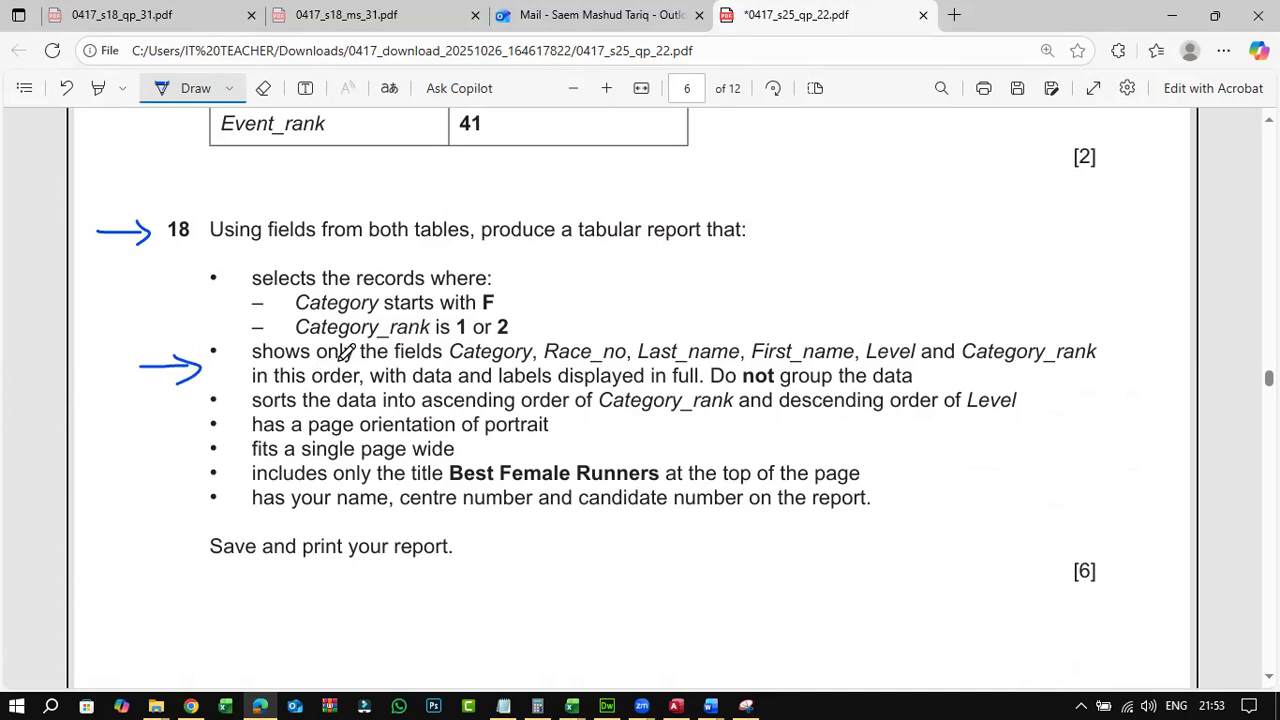
- Switch to Access and close the J2522runners table
left_click(675, 705)
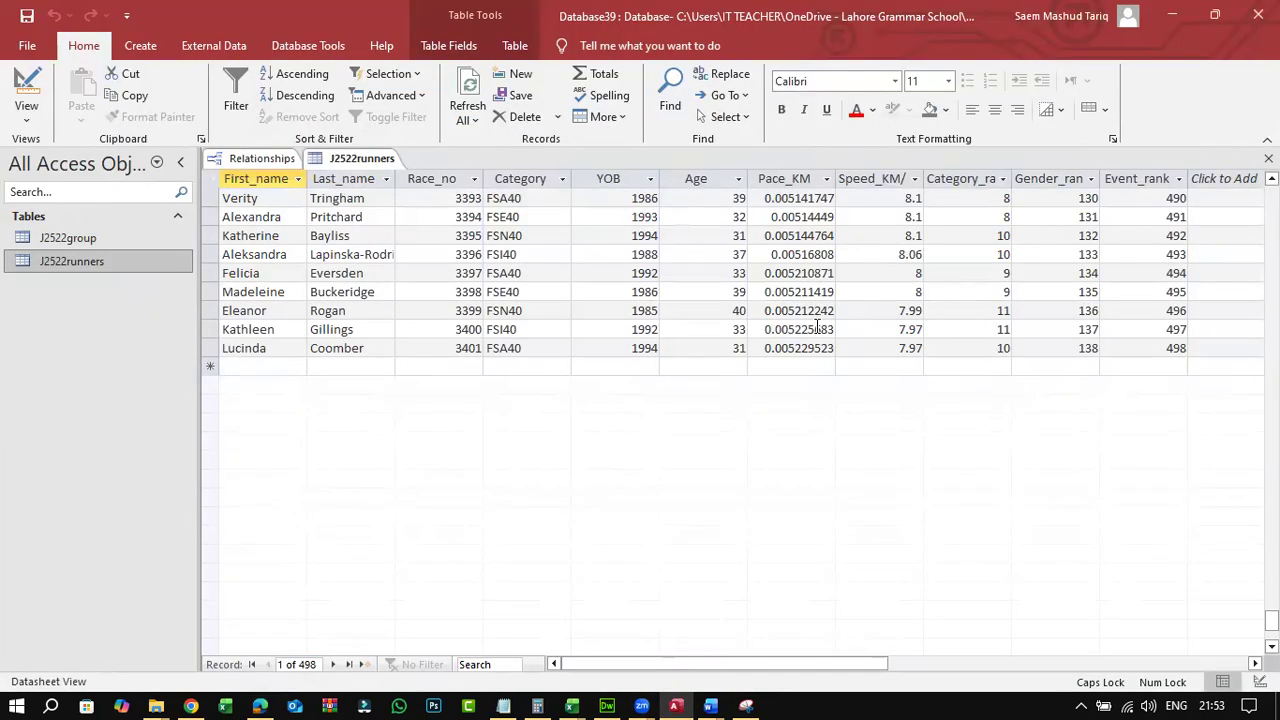
left_click(1268, 158)
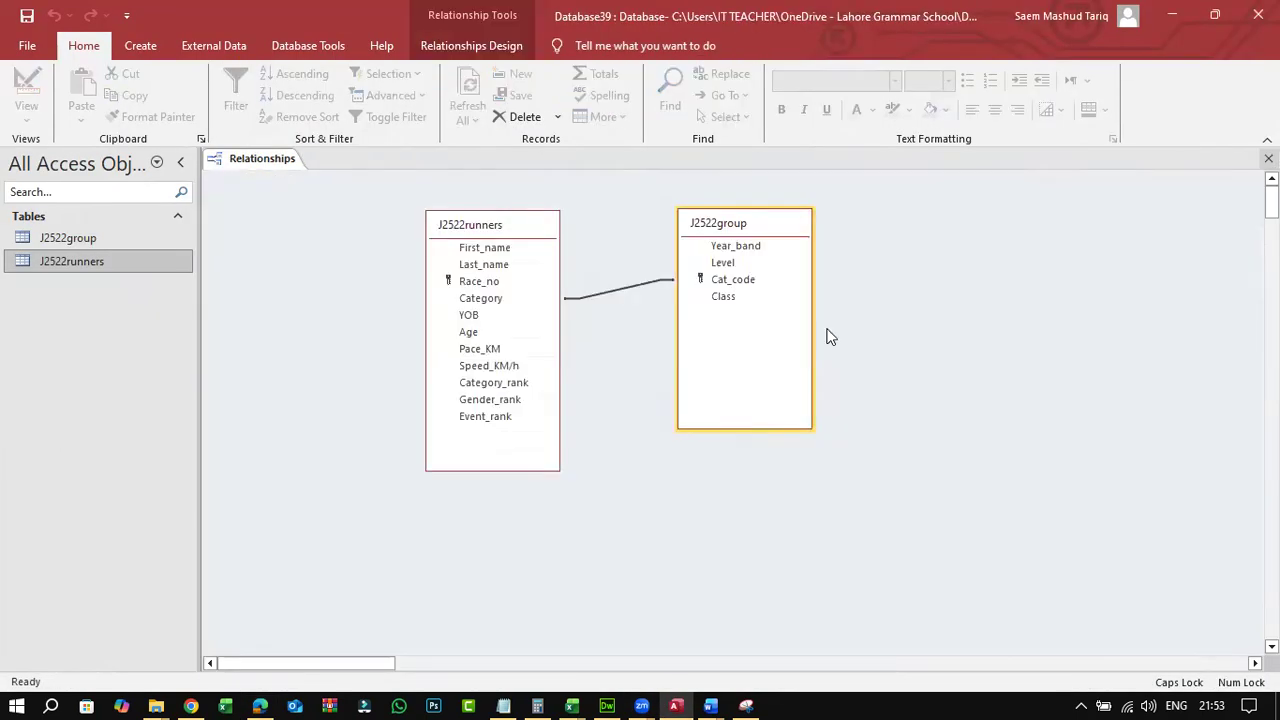
- Close the Relationships window and create a new query in Design view containing the J2522group and J2522runners tables
left_click(625, 401)
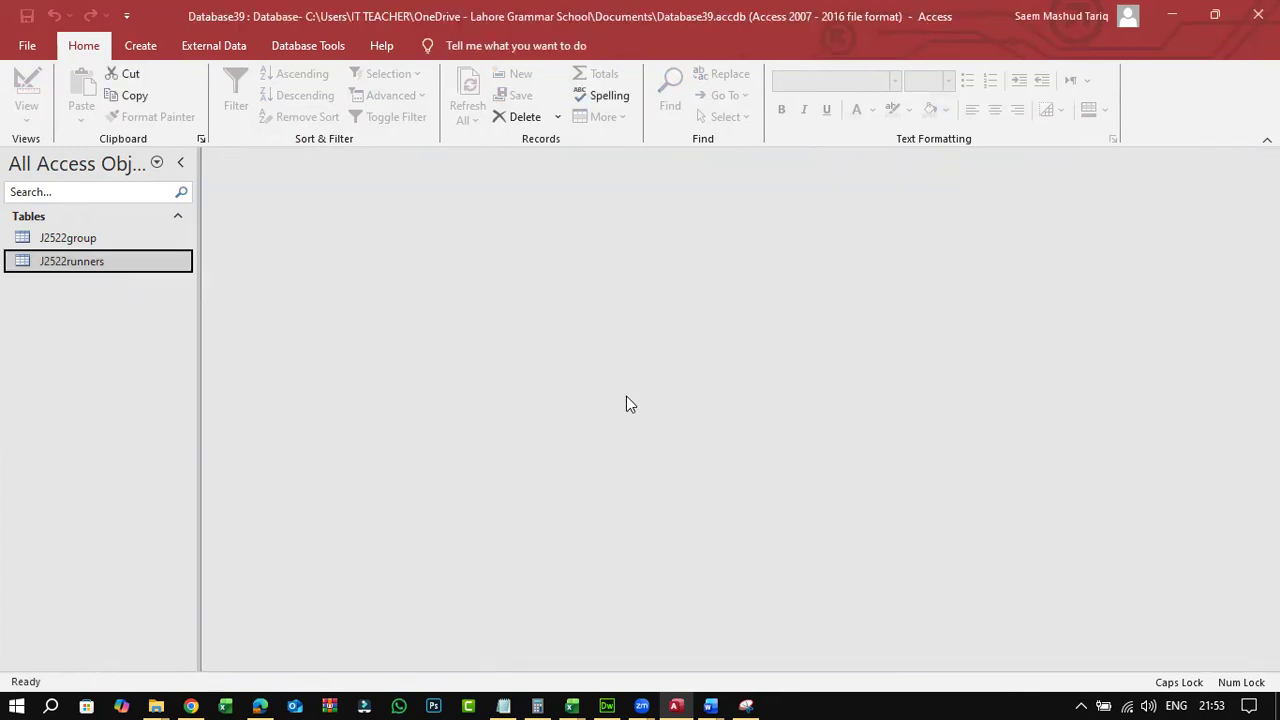
left_click(206, 52)
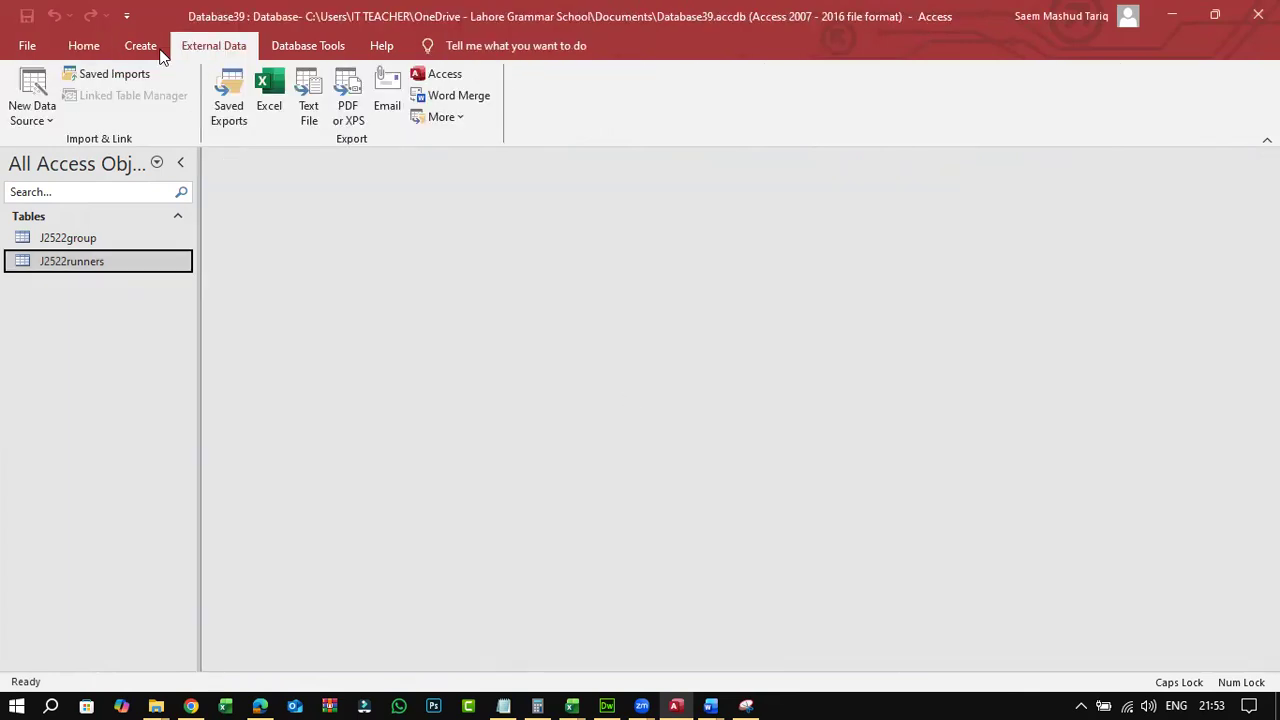
left_click(160, 50)
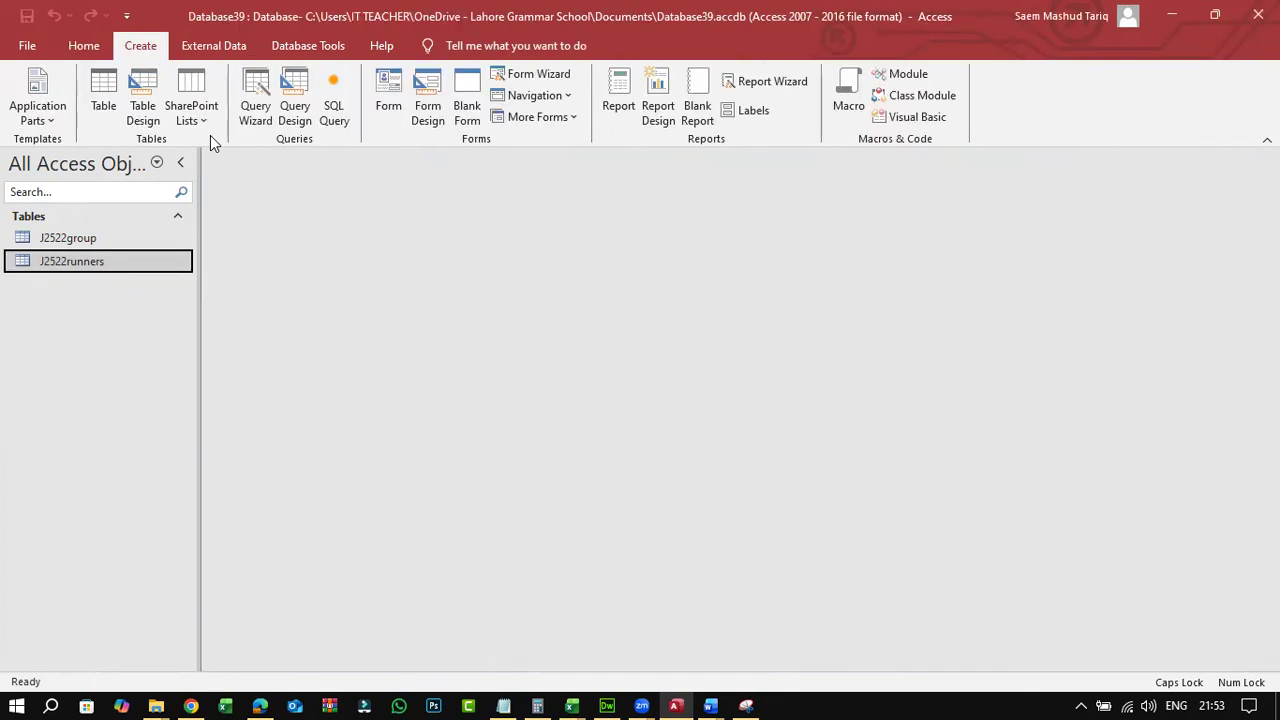
left_click(293, 106)
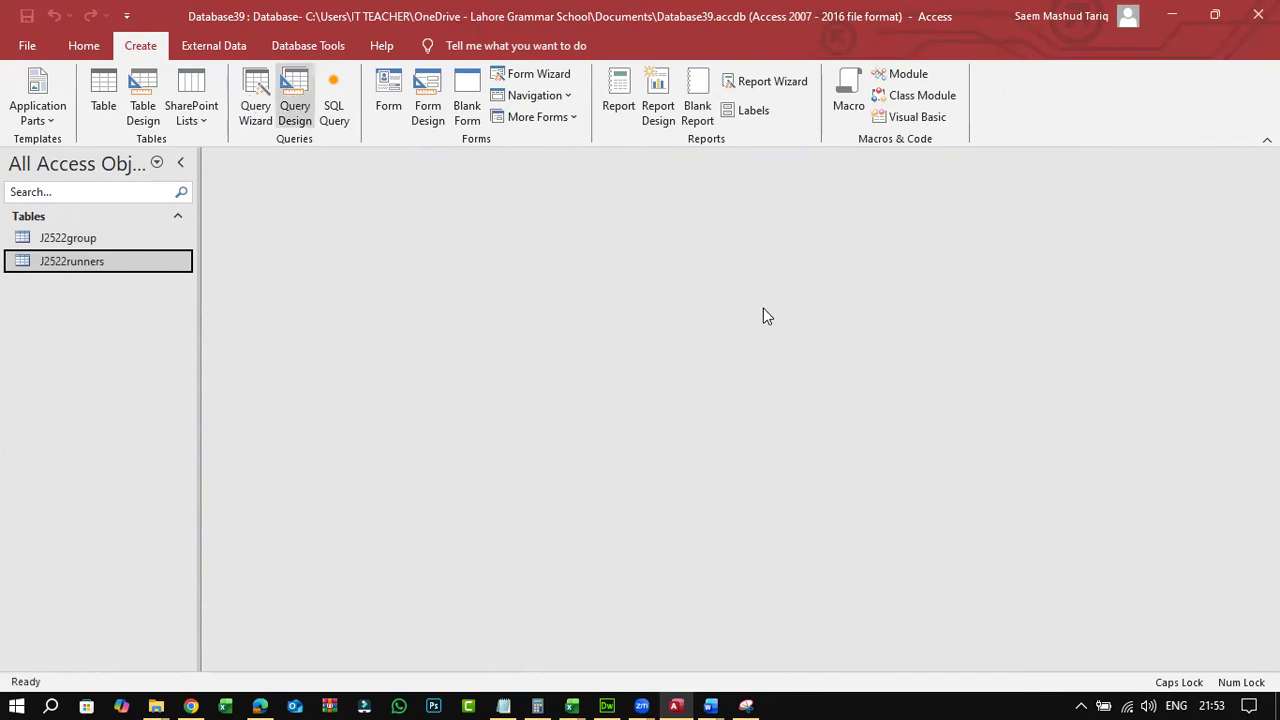
key("shift+Down")
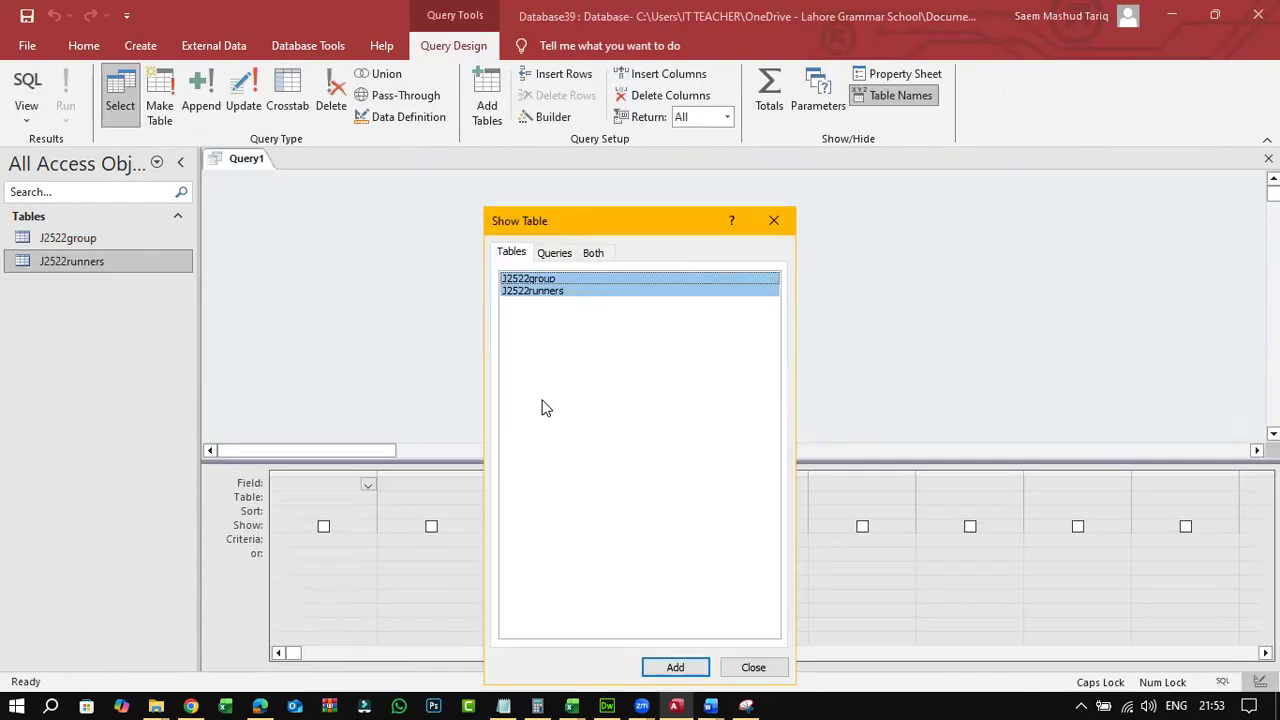
left_click(655, 660)
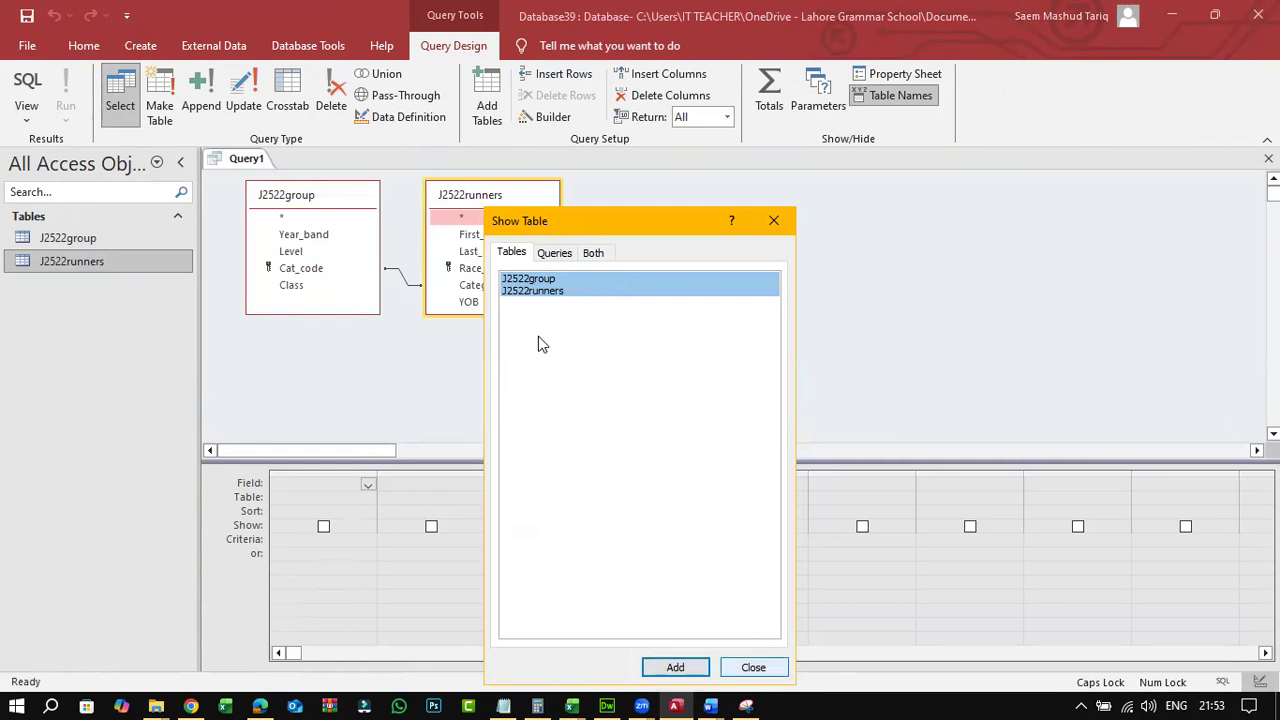
key("Escape")
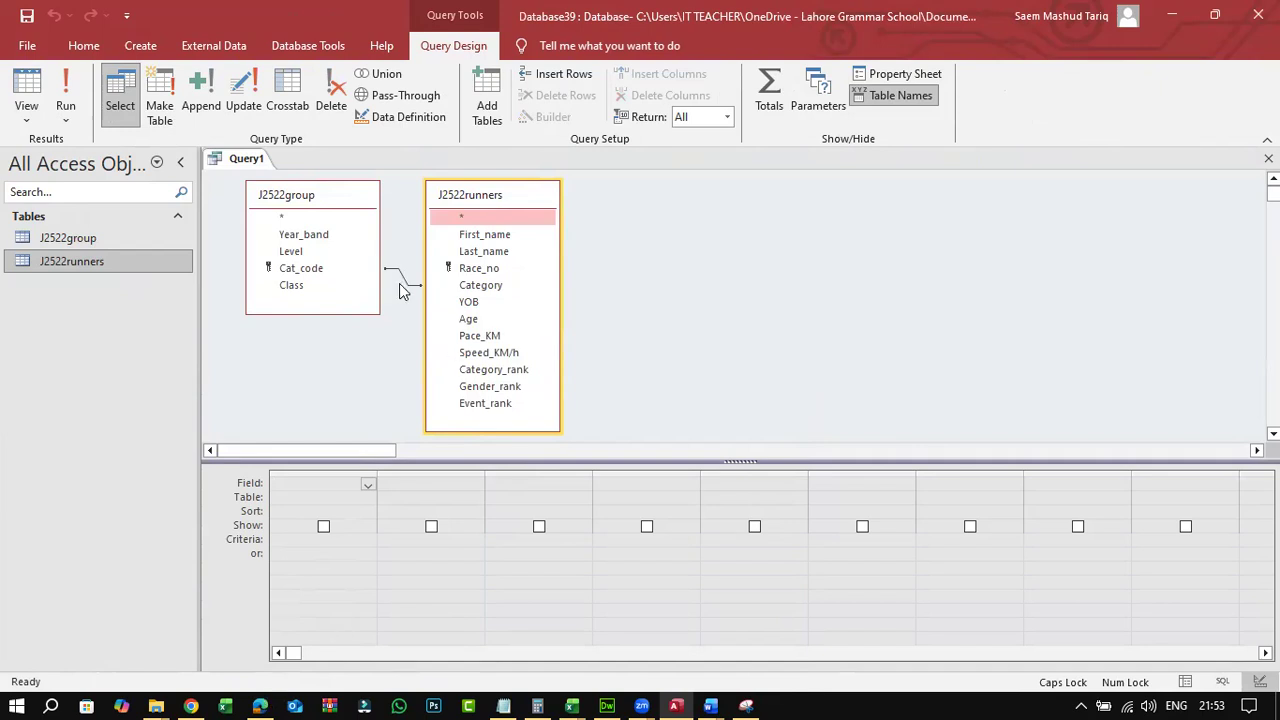
- Add Category and Race_no from J2522runners to the query, checking the field order against the exam paper
double_click(480, 287)
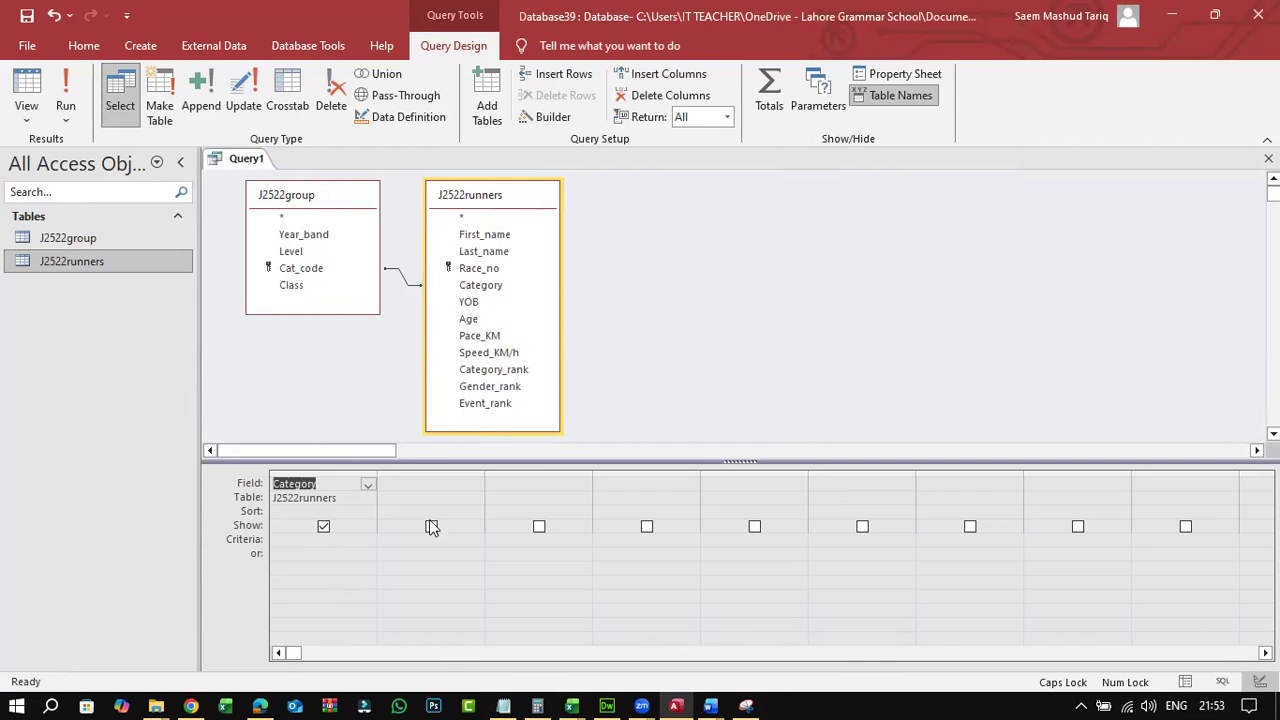
key("alt+Tab")
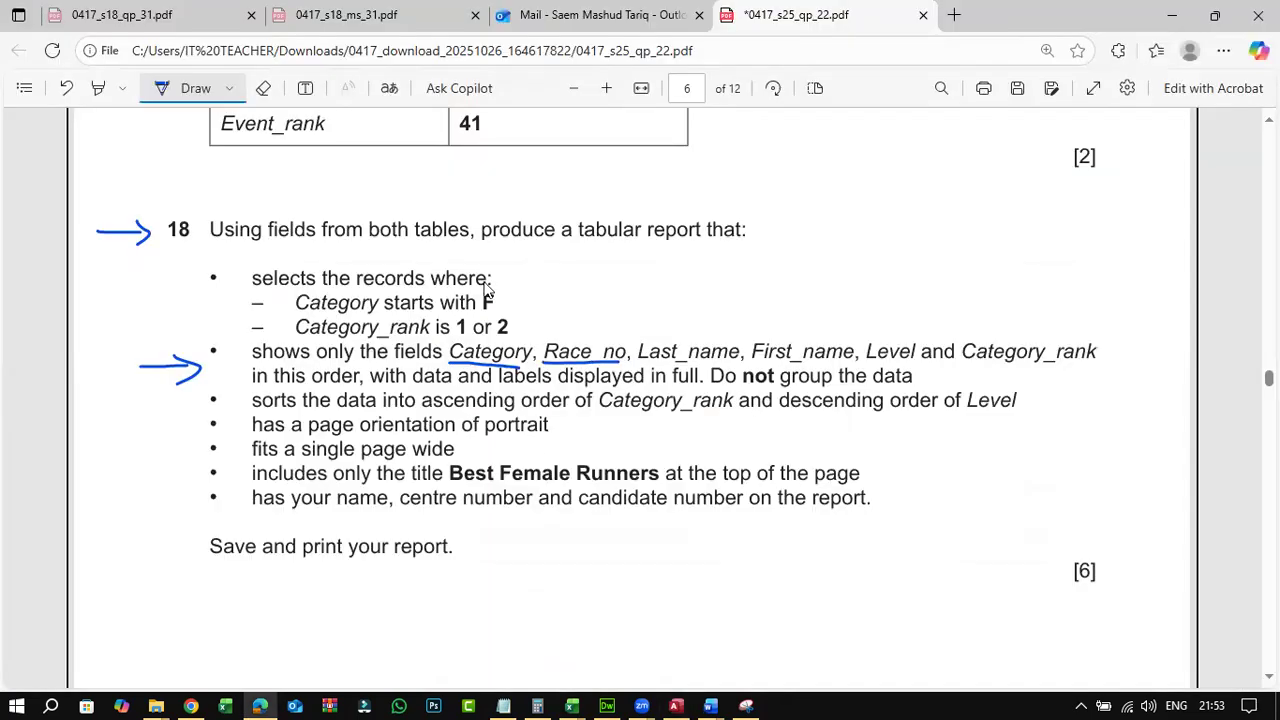
key("alt+Tab")
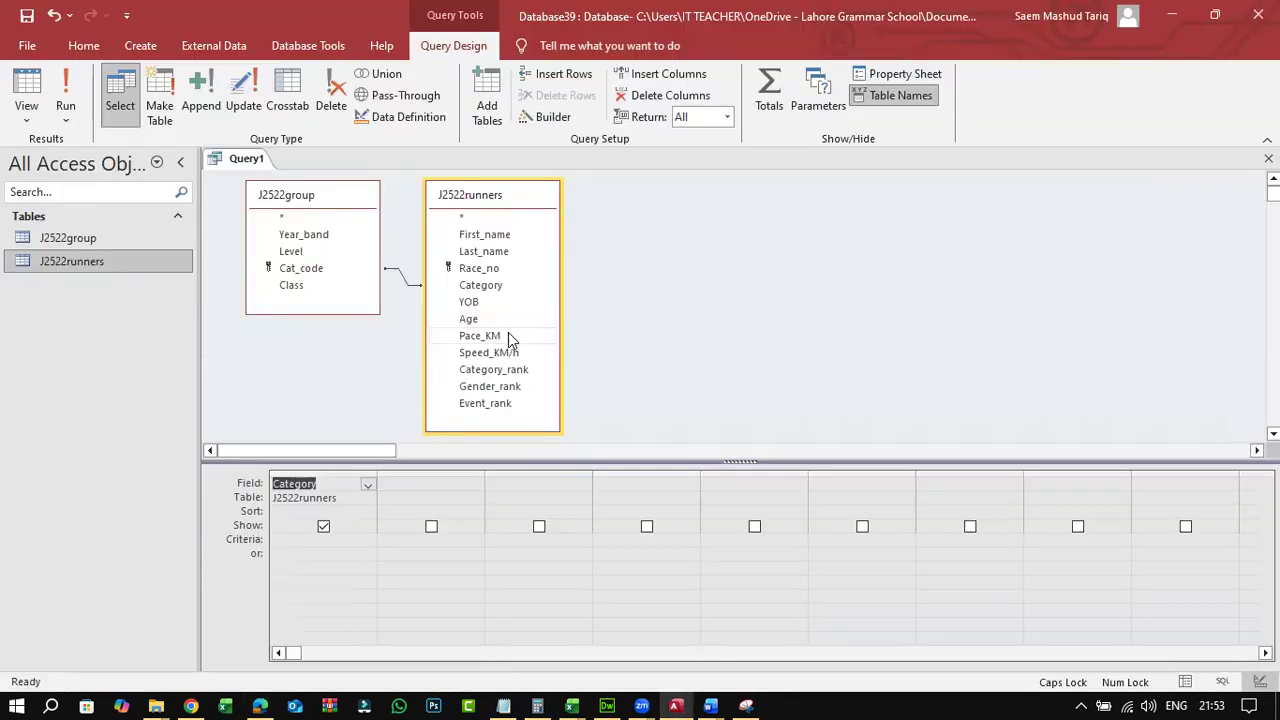
double_click(495, 271)
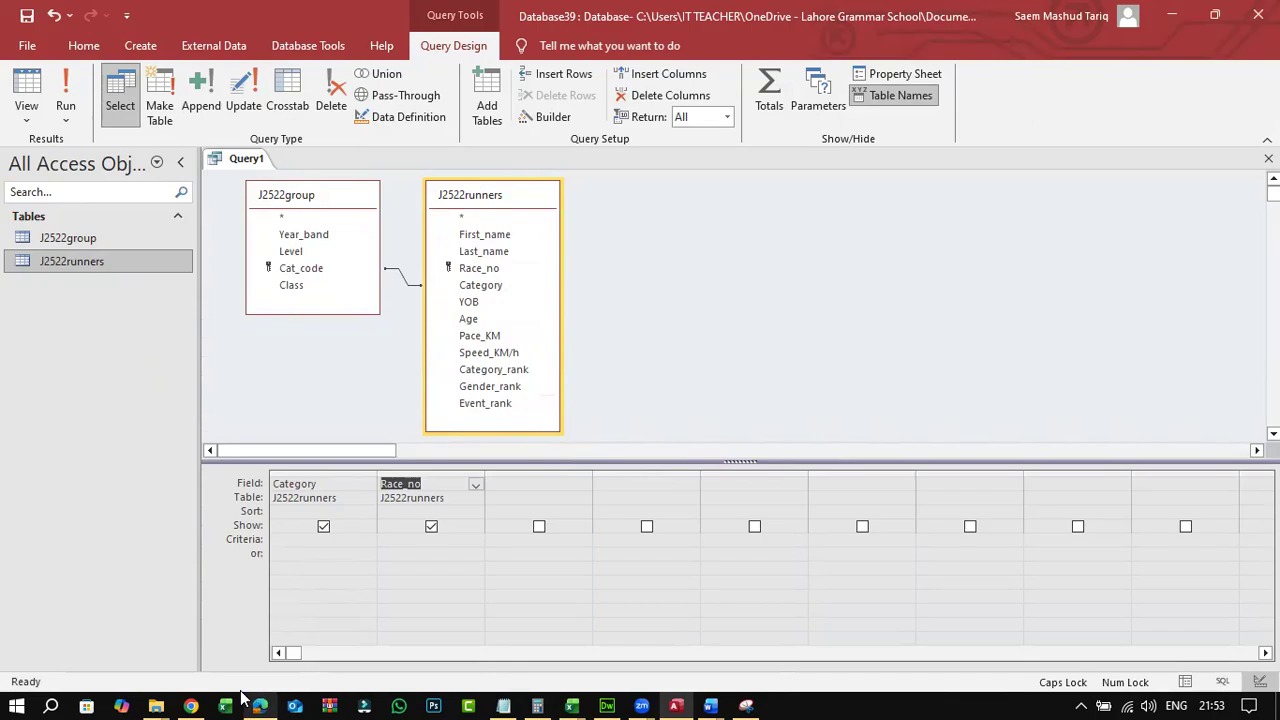
- Underline Last_name and First_name in the exam paper, then add both fields to the query in Access in that order
left_click(262, 700)
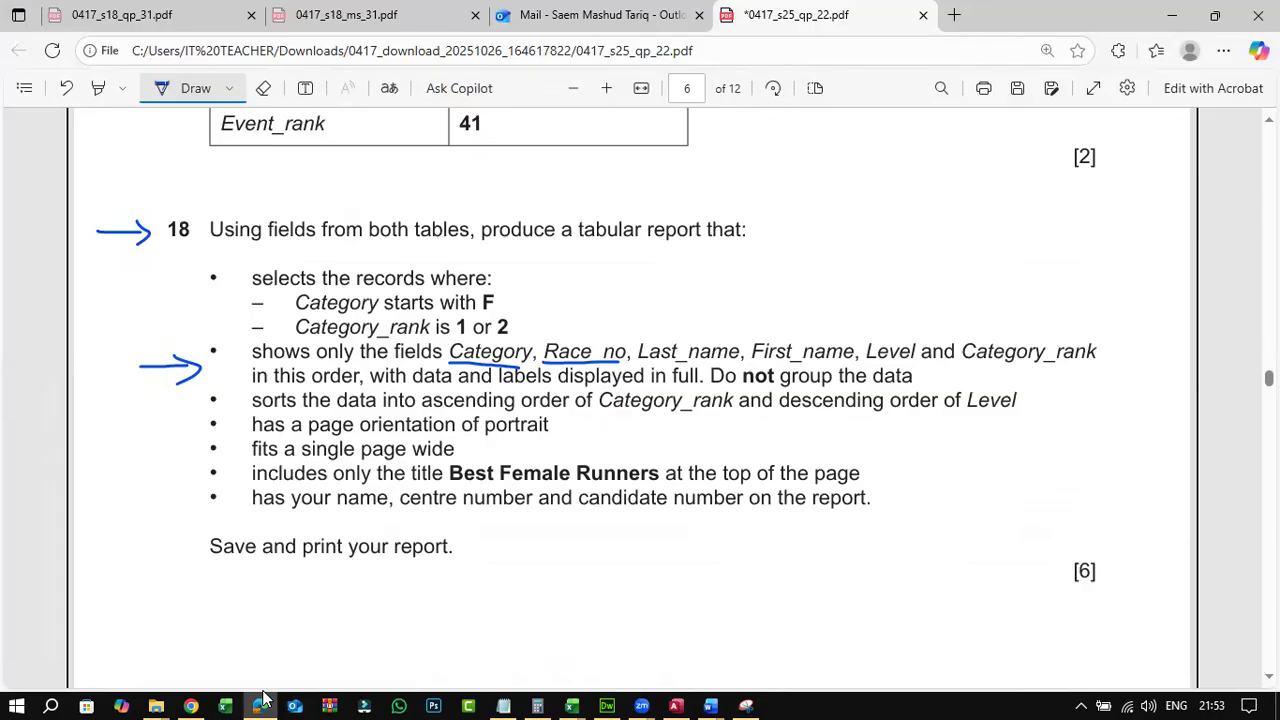
left_click_drag(755, 358, 856, 358)
key("alt+Tab")
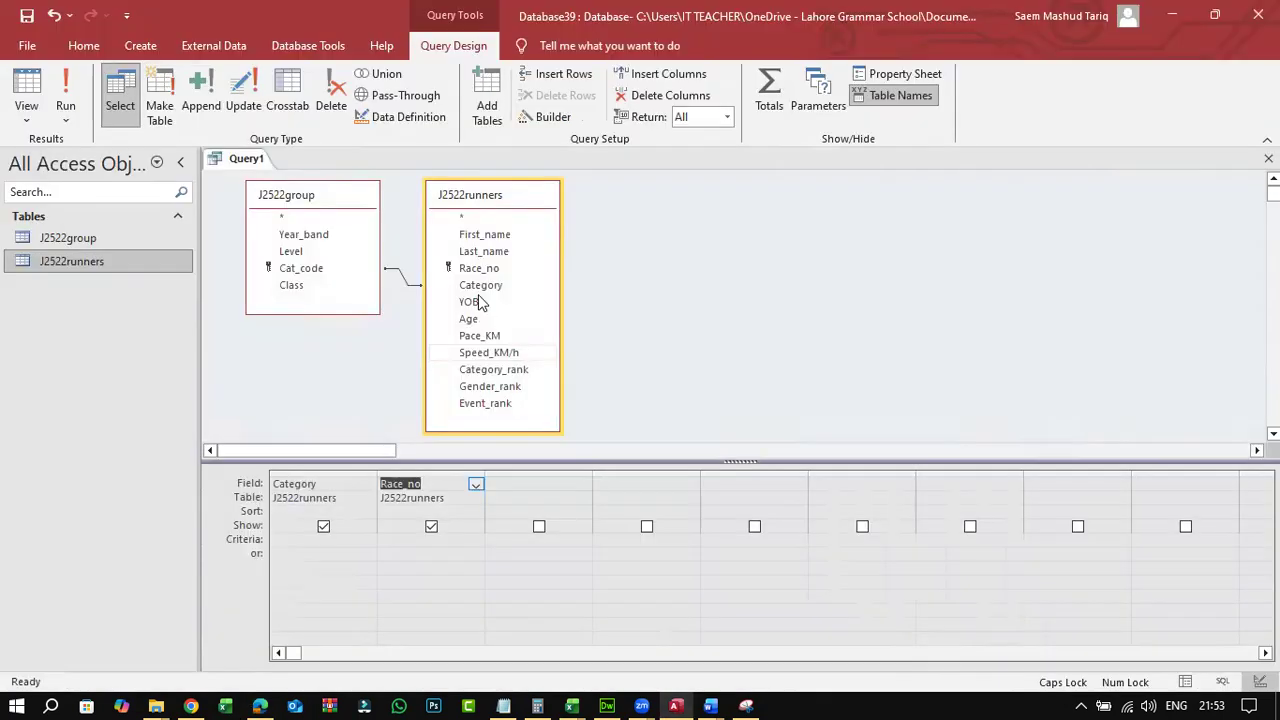
double_click(488, 251)
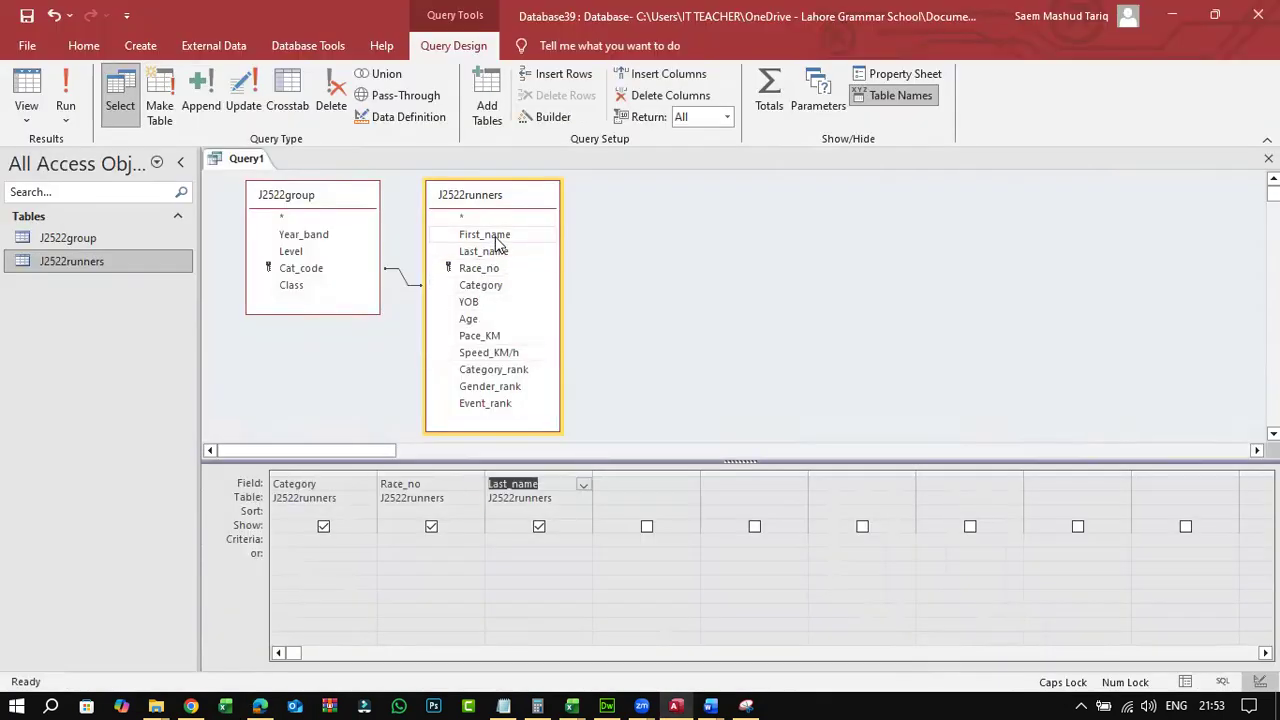
double_click(486, 234)
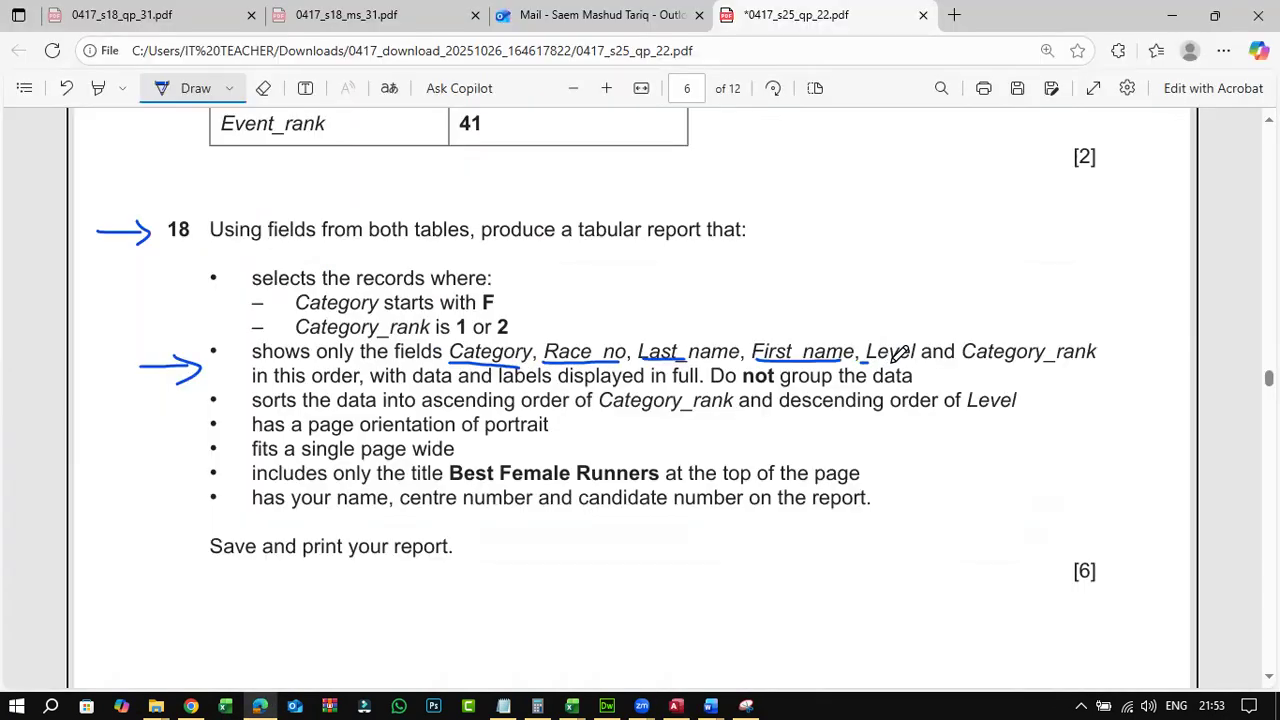
- Underline Level and Category_rank in the exam paper, then add J2522group's Level and J2522runners' Category_rank to the Access query
key("alt+Tab")
left_click_drag(953, 364, 1106, 364)
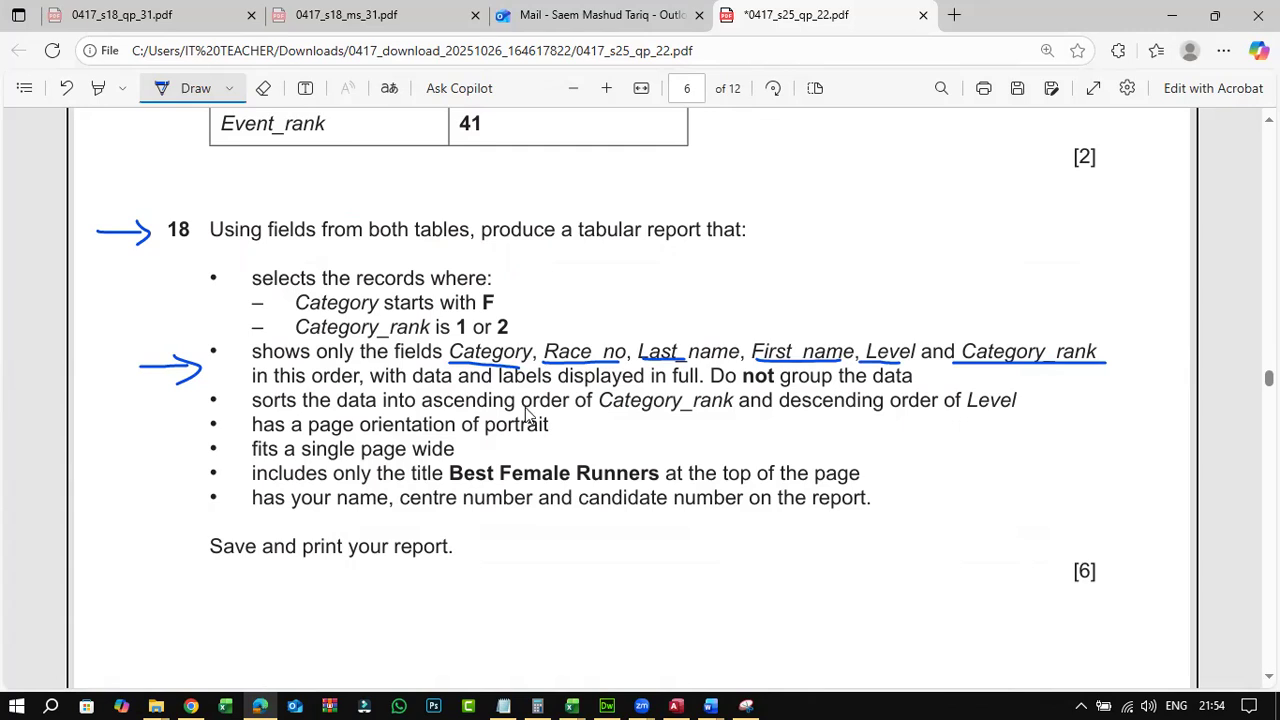
key("alt+Tab")
double_click(290, 251)
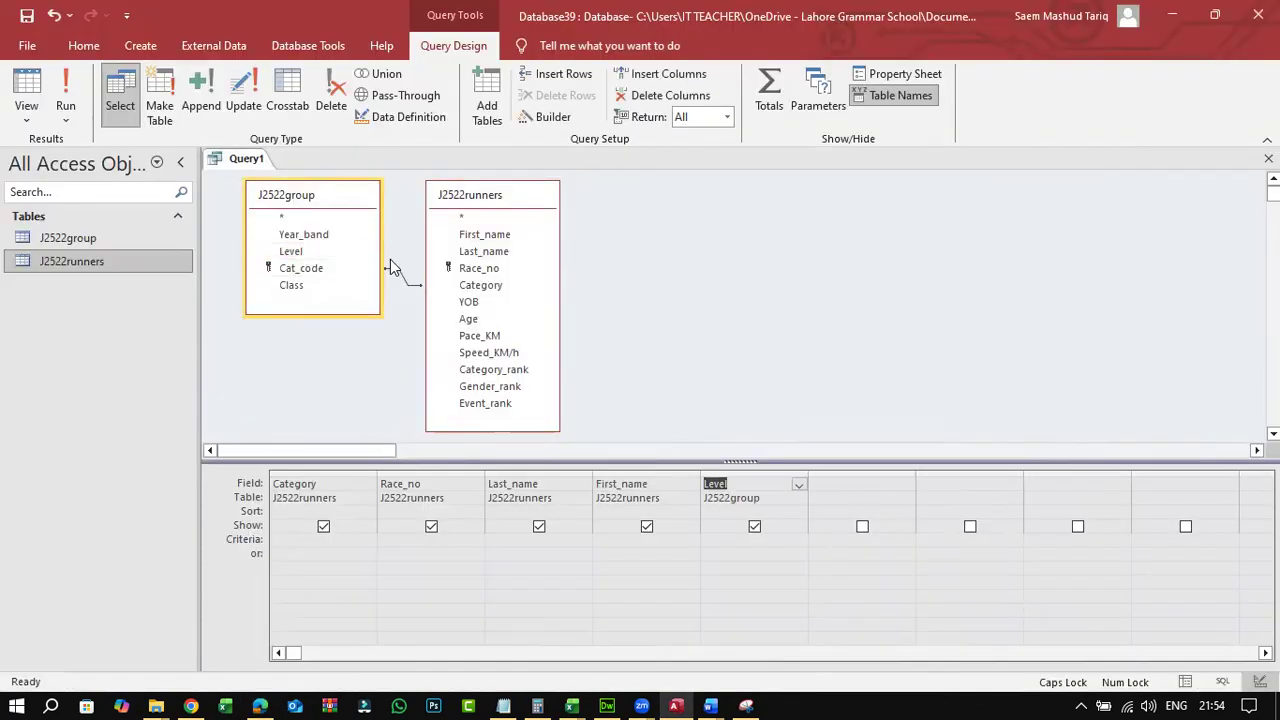
double_click(492, 370)
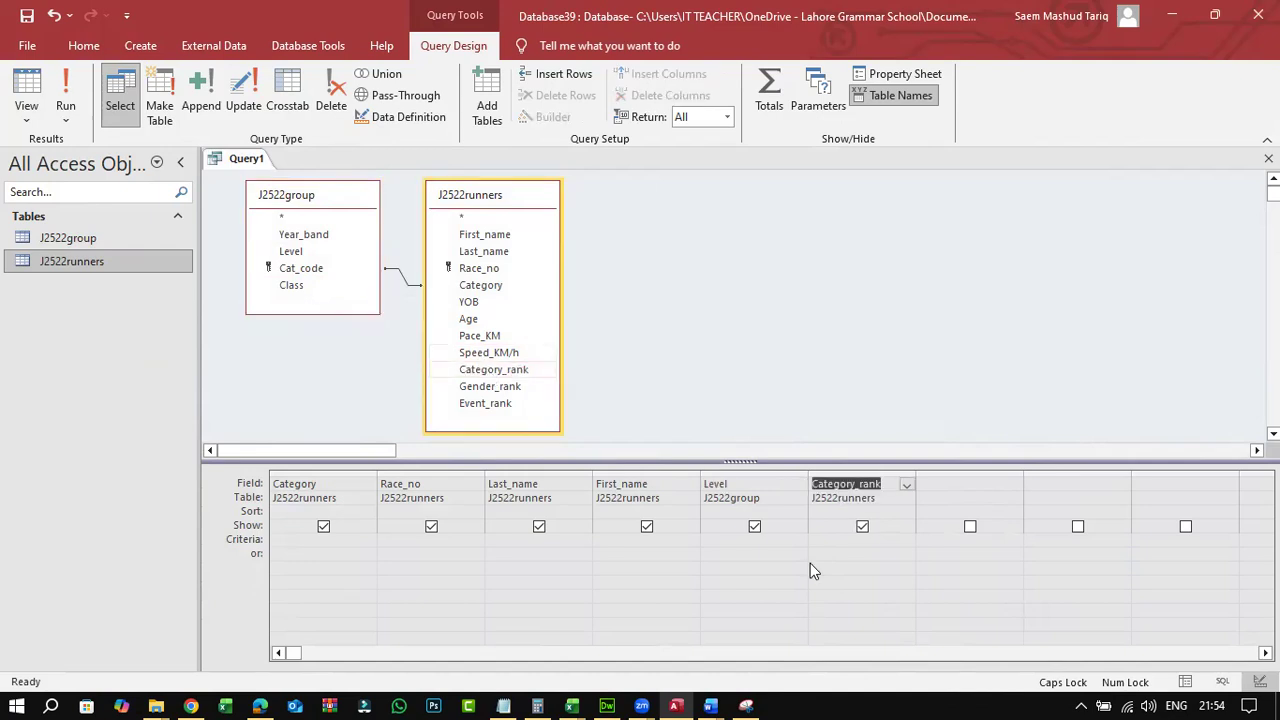
- Return to the exam paper, tick the no-grouping instruction and draw an arrow beside the Category starts with F condition
key("alt+Tab")
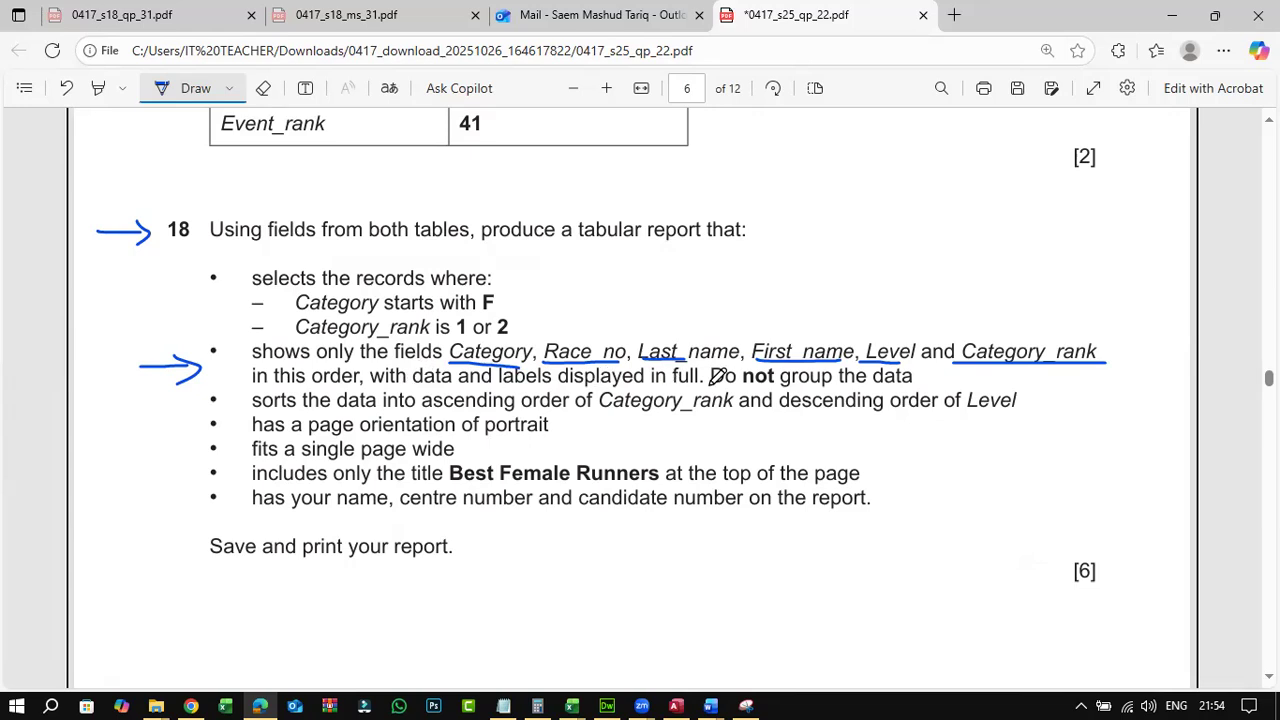
left_click_drag(927, 373, 957, 359)
mouse_move(203, 301)
left_mouse_down()
mouse_move(233, 297)
mouse_move(228, 306)
left_mouse_up()
- Switch to Access, run the query to view its records with the Category column fitted, and return to Design view
left_click(675, 706)
left_click(65, 98)
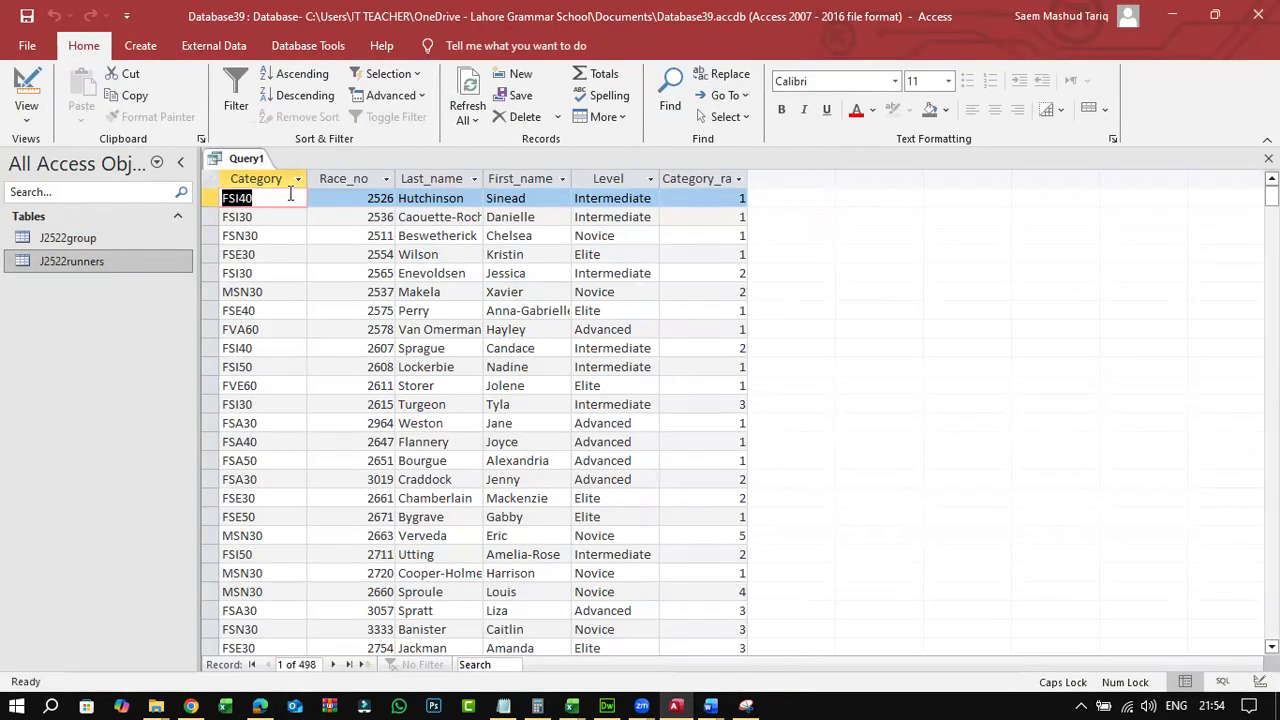
double_click(307, 175)
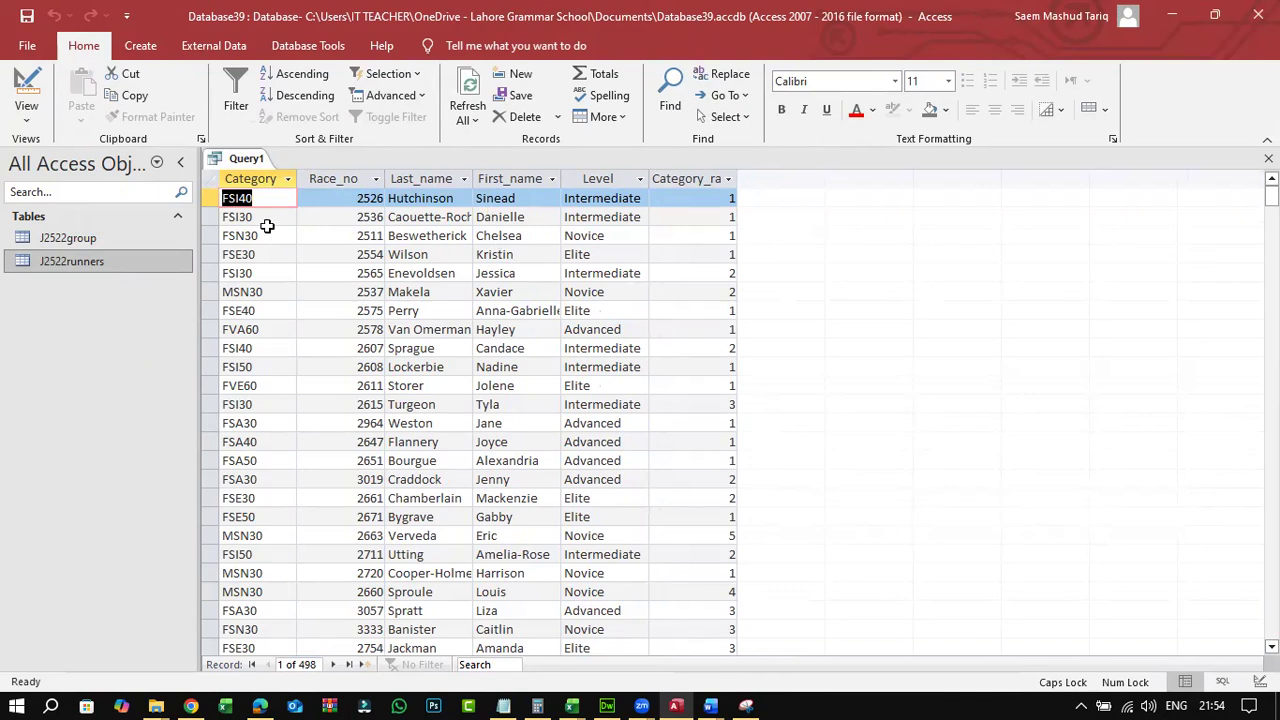
left_click(35, 124)
left_click(73, 210)
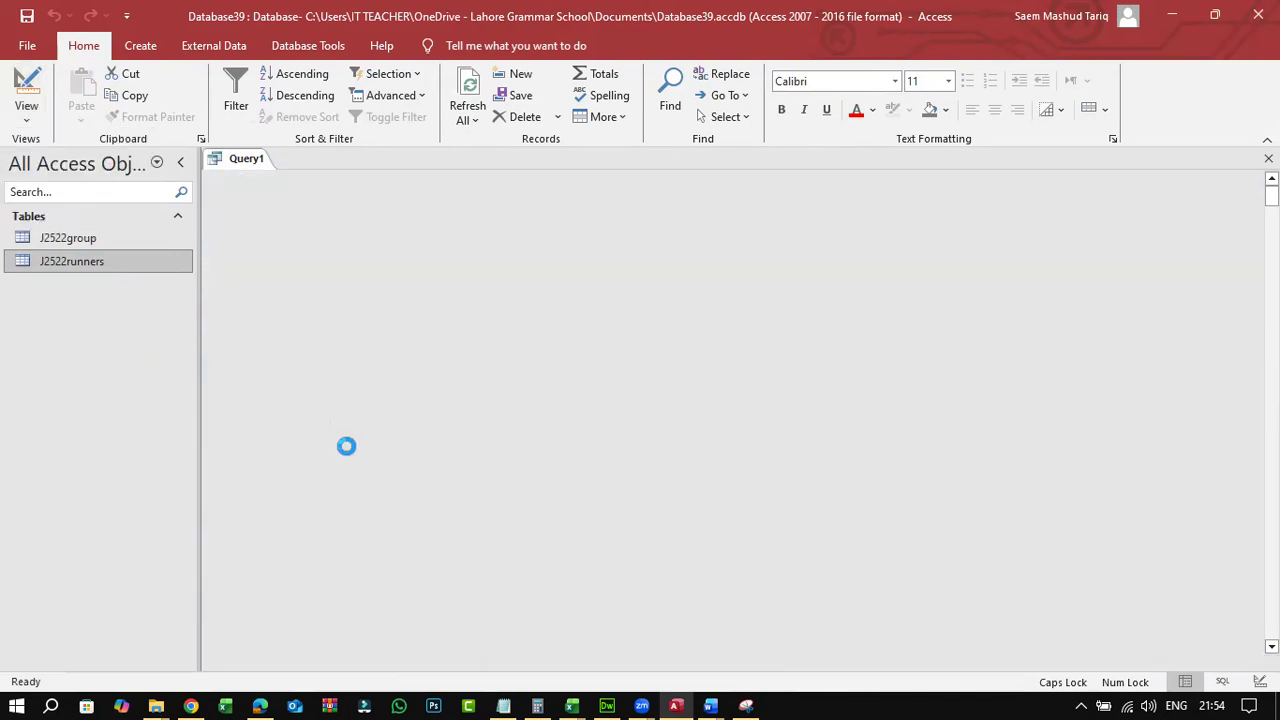
- Tick the Category starts with F condition in the exam paper, then set the Access query's Category criterion to F*
left_click(258, 706)
left_click_drag(505, 300, 566, 282)
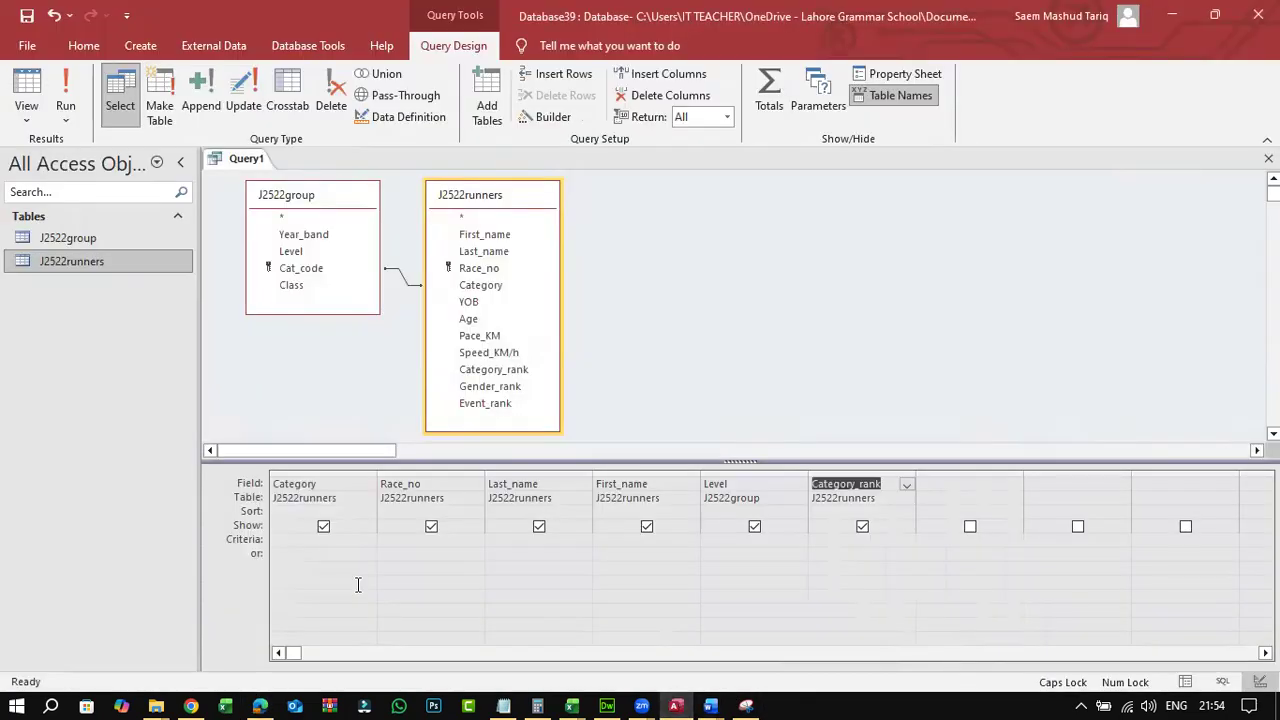
left_click(675, 706)
left_click(283, 540)
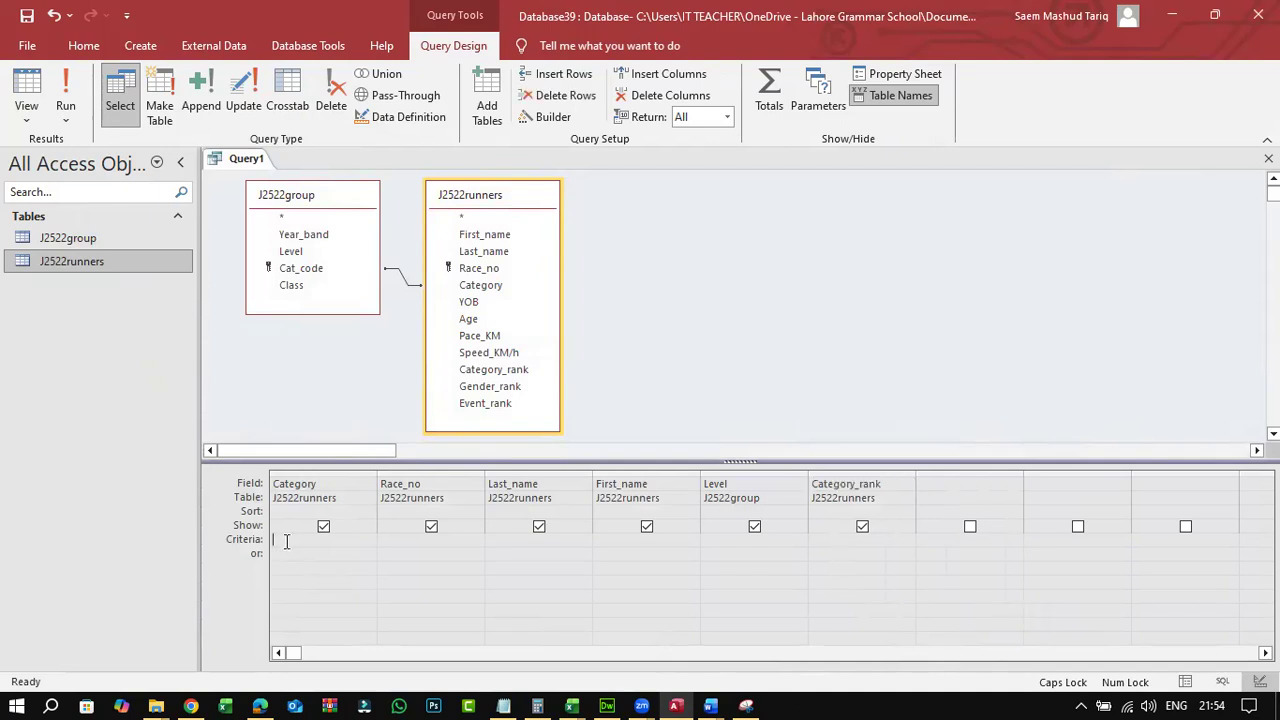
left_click(260, 706)
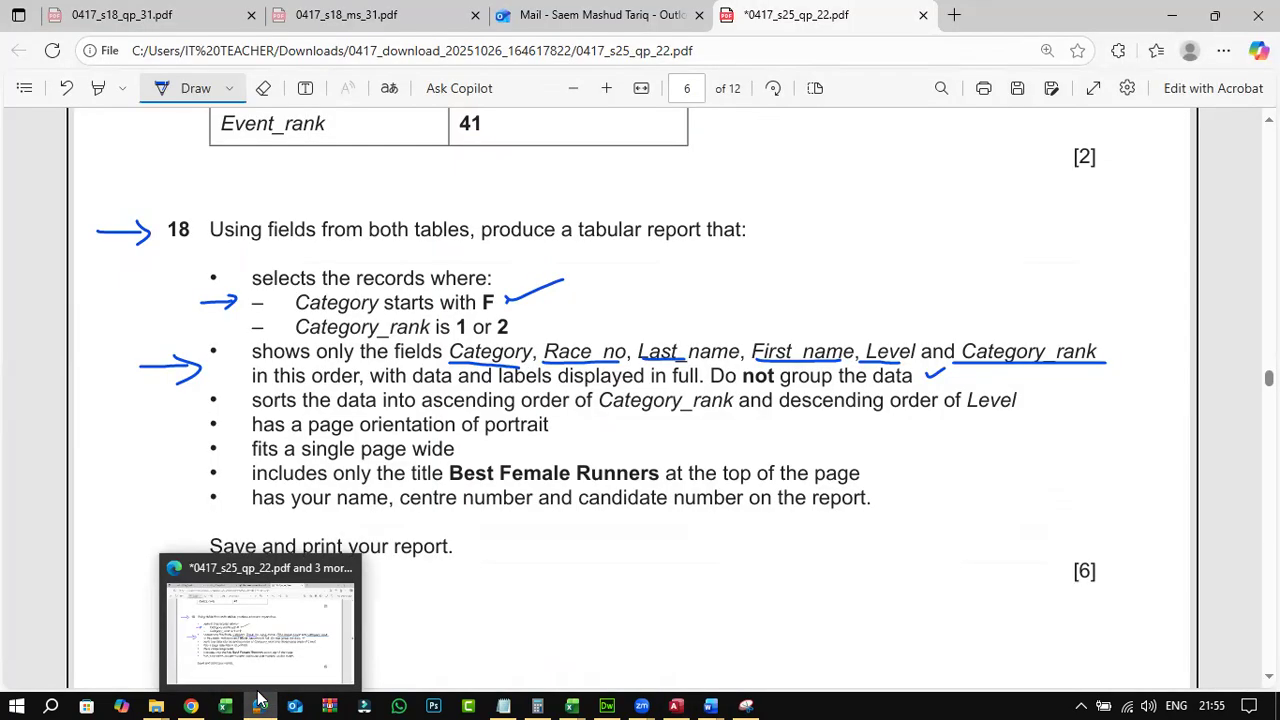
left_click(260, 704)
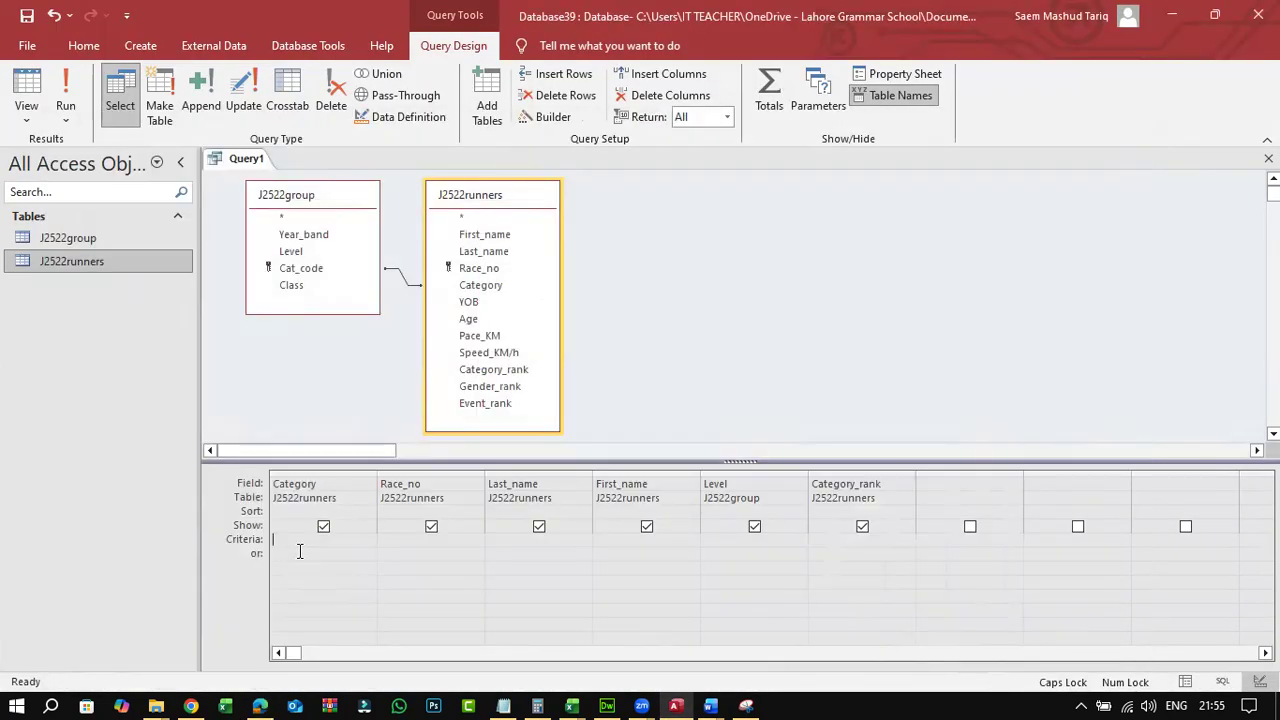
type("F*")
- Switch to the exam paper, underline 1 or 2 in the Category_rank condition and return to the Access query
left_click(260, 706)
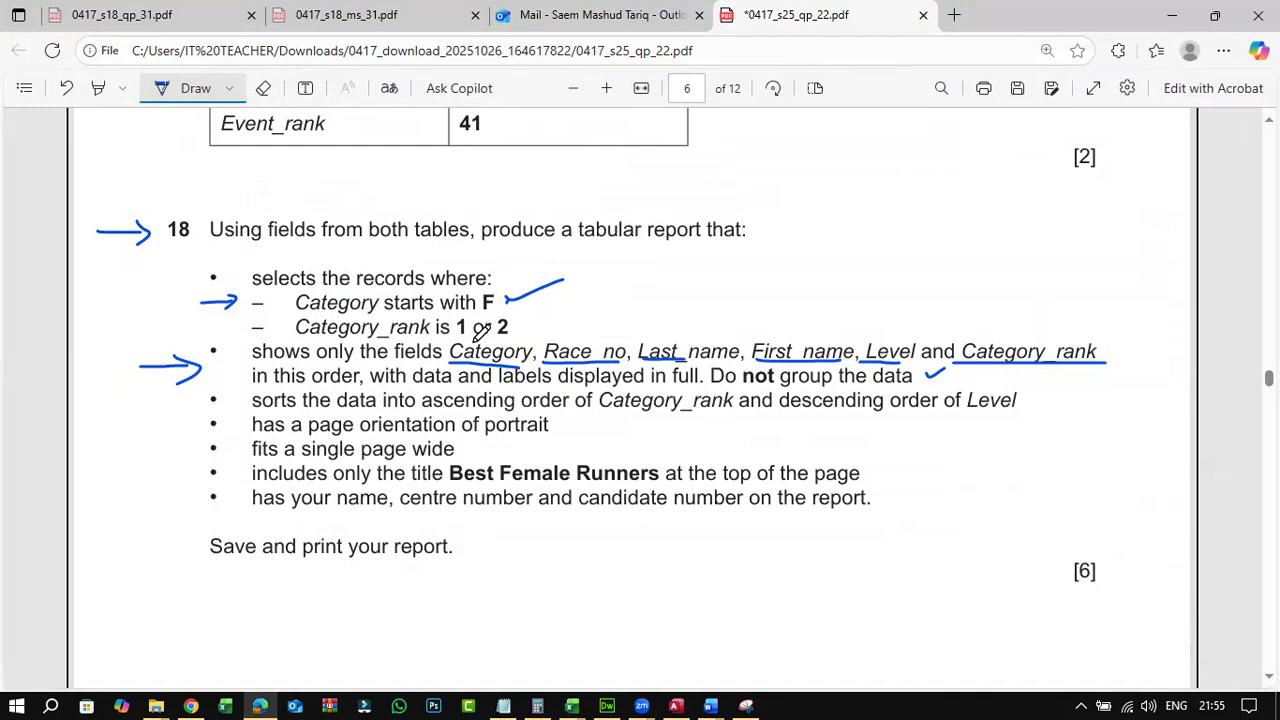
left_click_drag(452, 335, 533, 334)
left_click(262, 706)
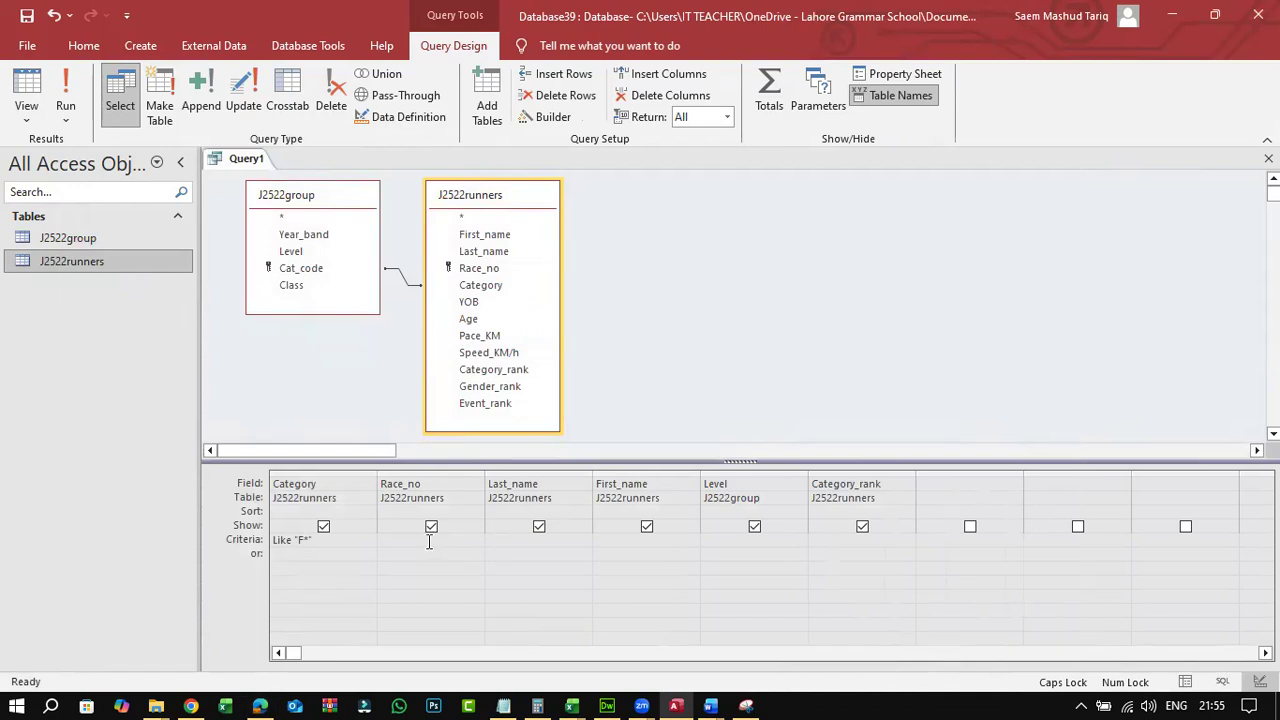
double_click(526, 372)
left_click(928, 540)
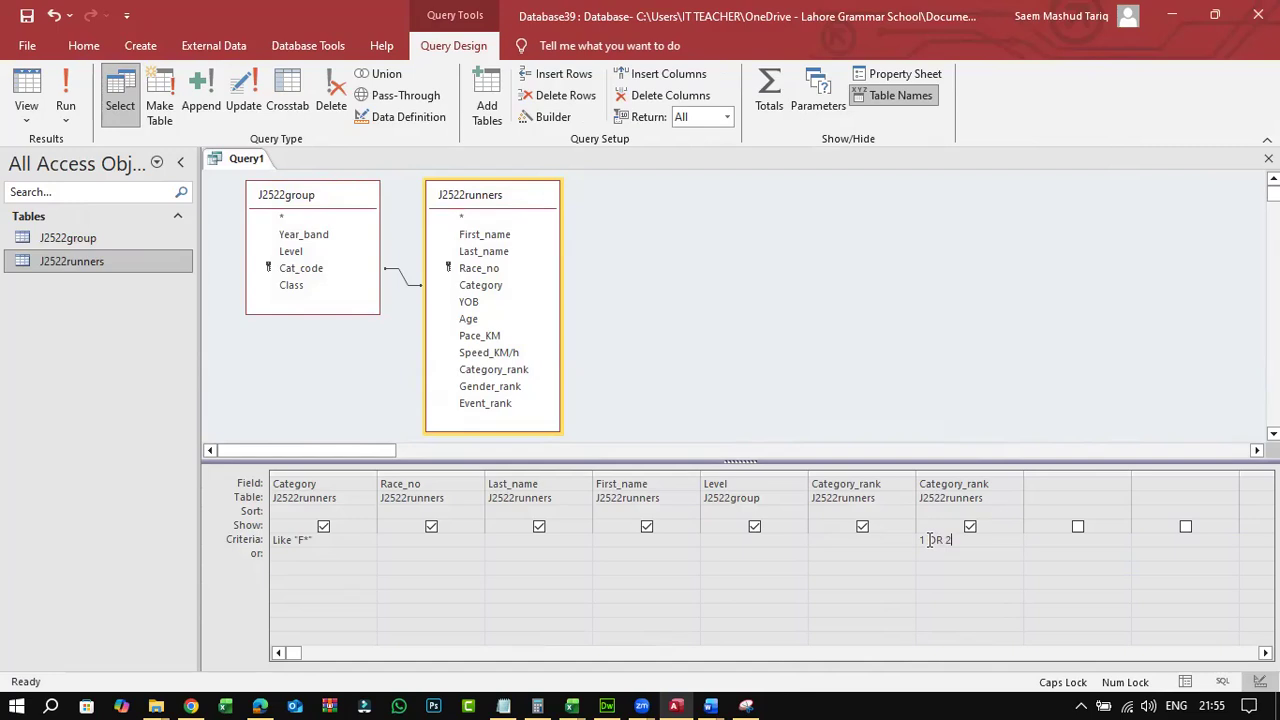
left_click(65, 100)
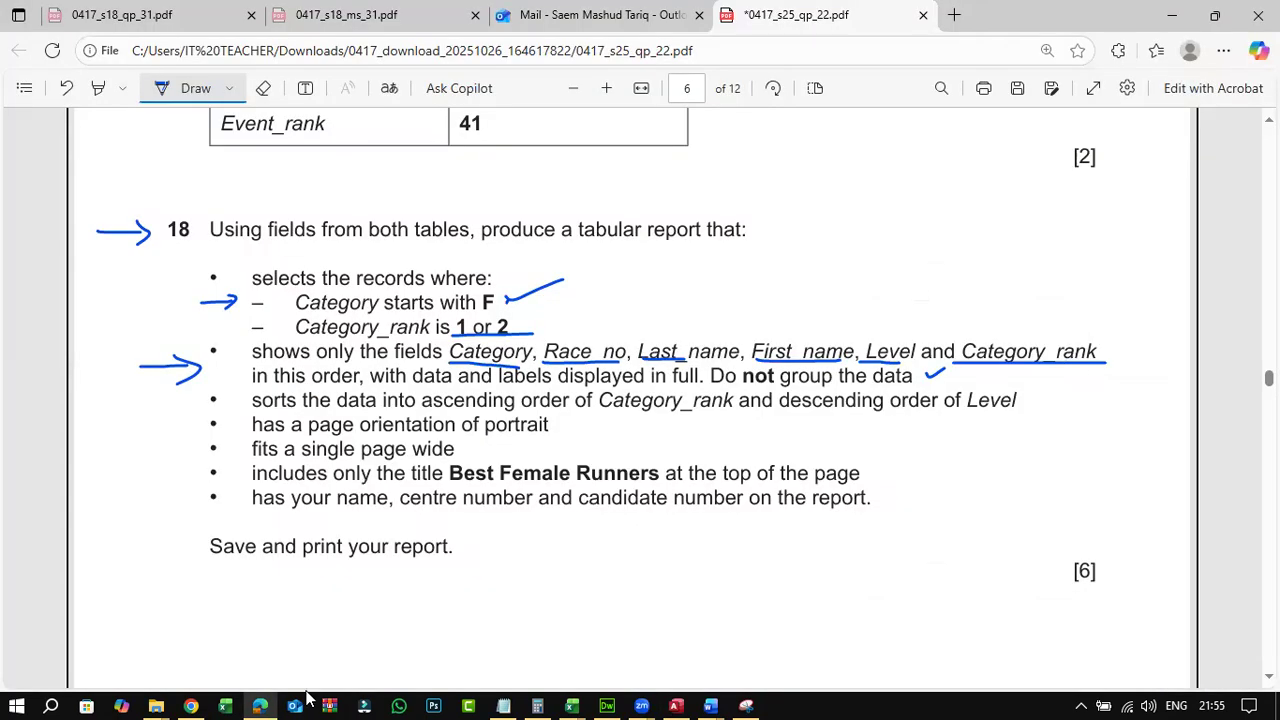
left_click(262, 700)
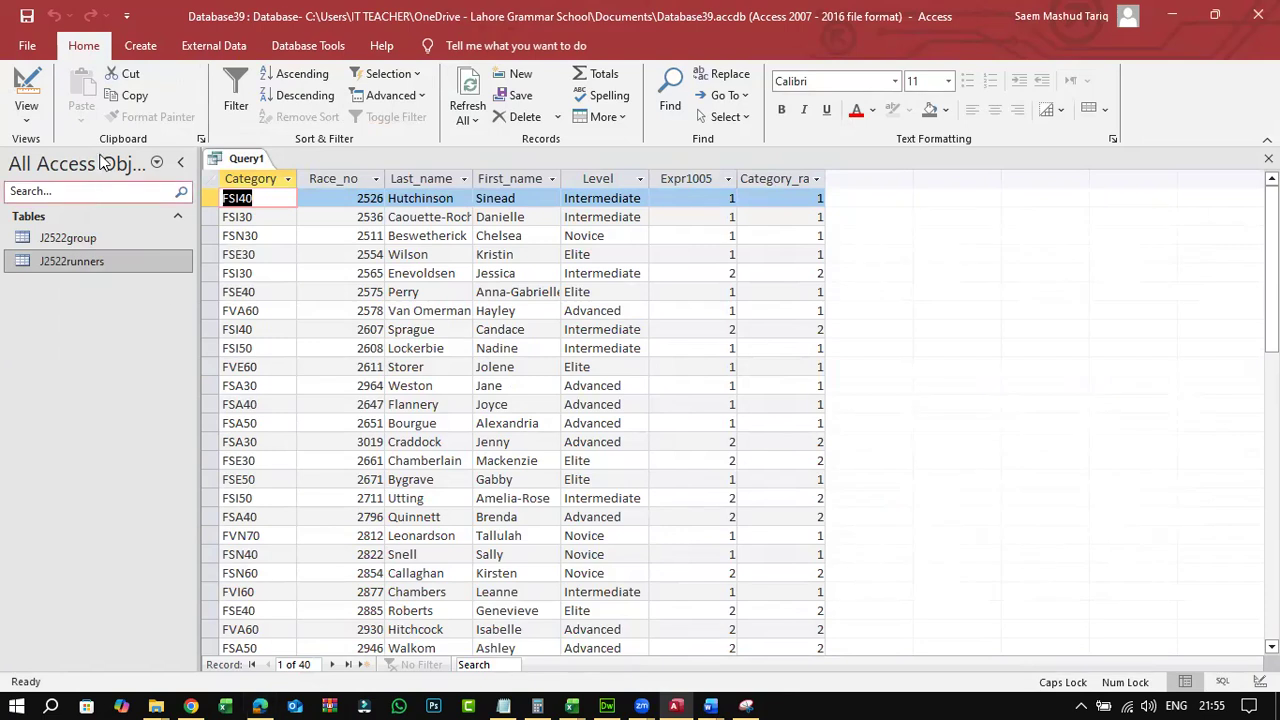
left_click(26, 108)
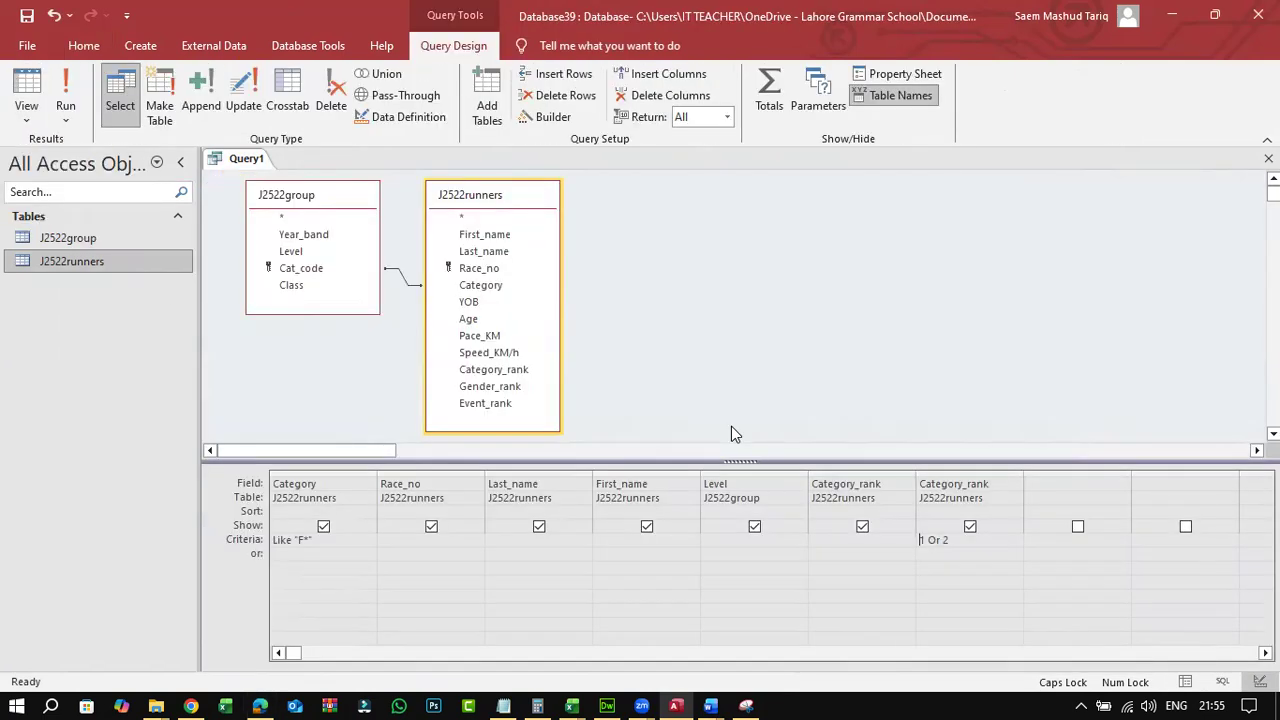
left_click_drag(1004, 489, 894, 489)
key("Delete")
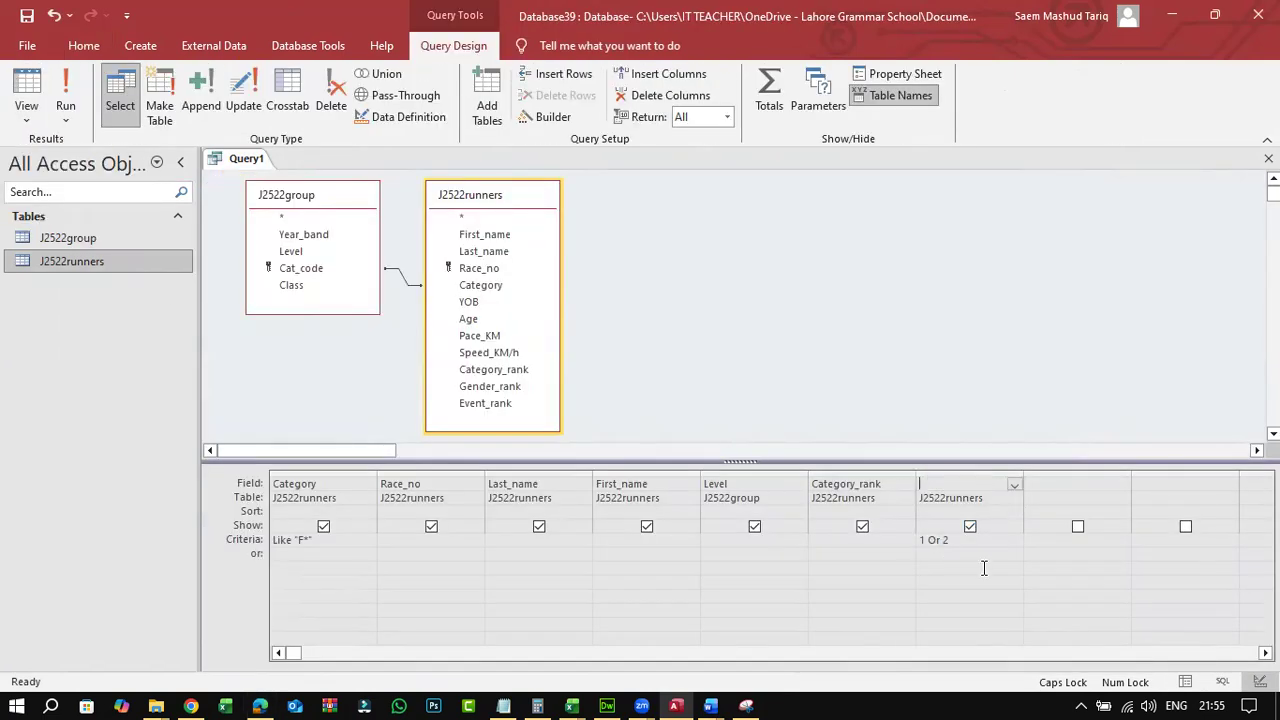
- Set the criterion of the query's existing Category_rank column to 1 OR 2 and run the query
left_click(850, 540)
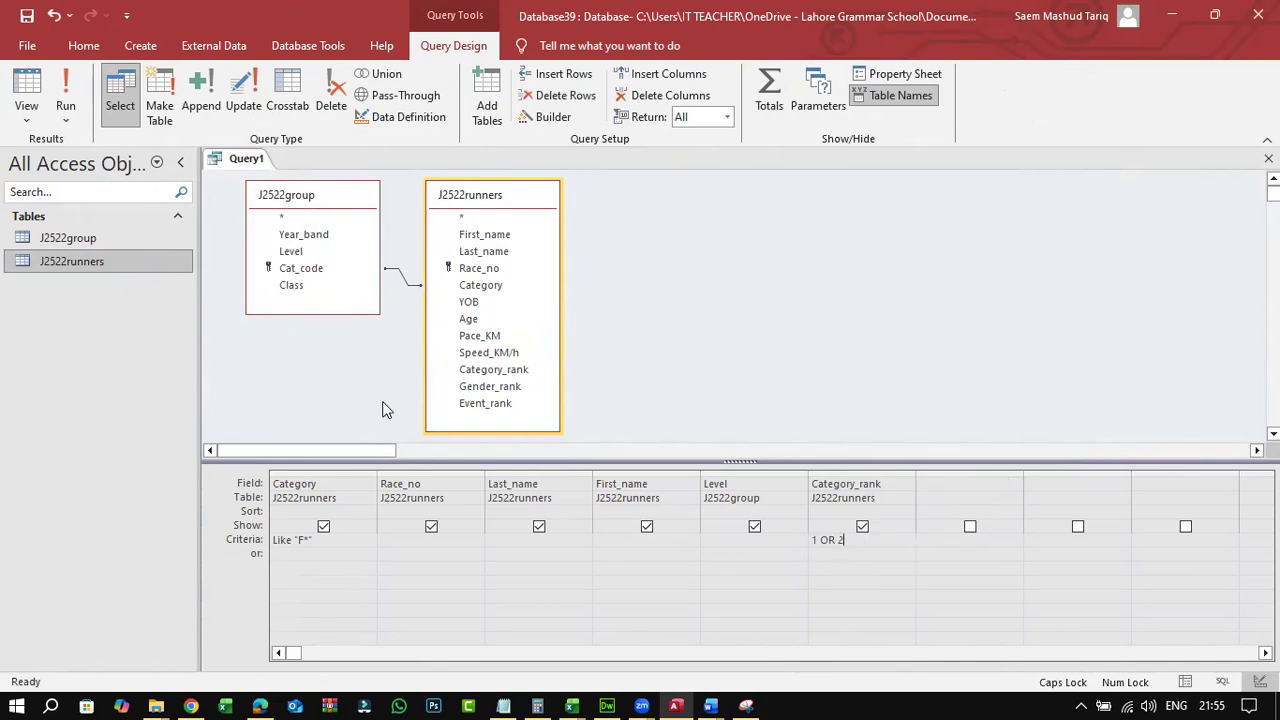
left_click(65, 100)
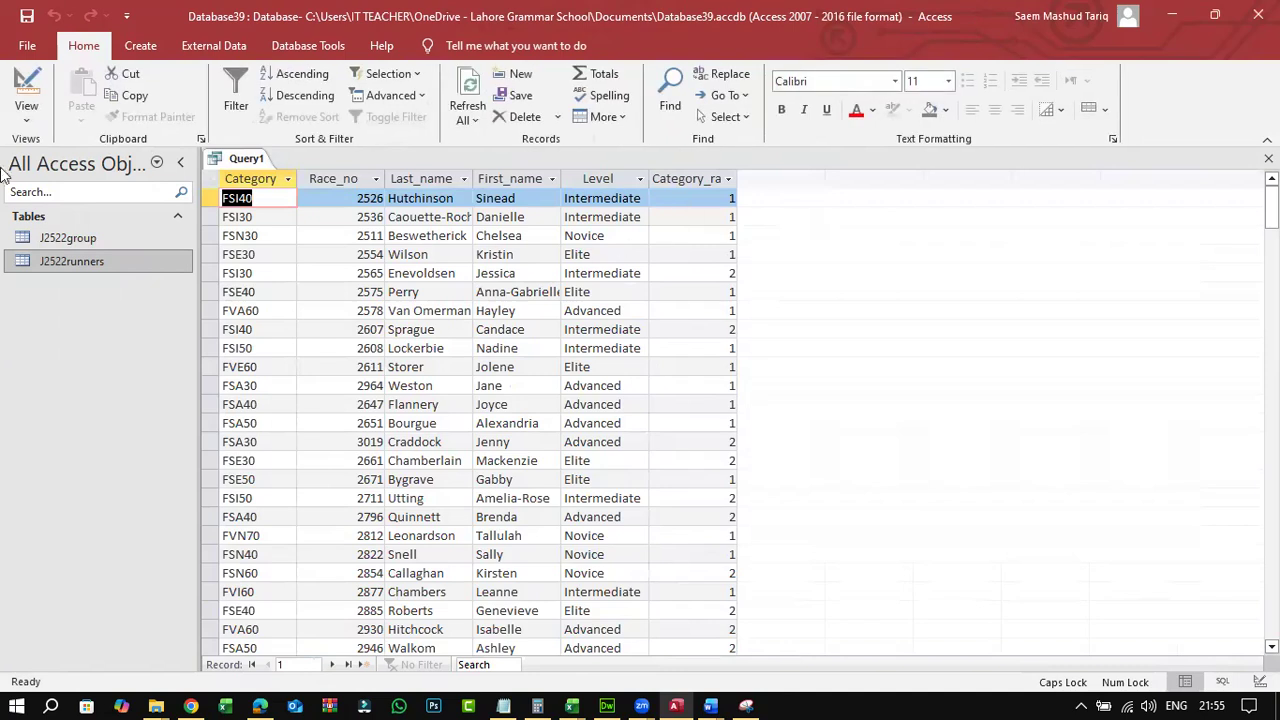
- Return the query to Design view, then tick both selection conditions and underline ascending and Category_rank in the exam paper
left_click(26, 112)
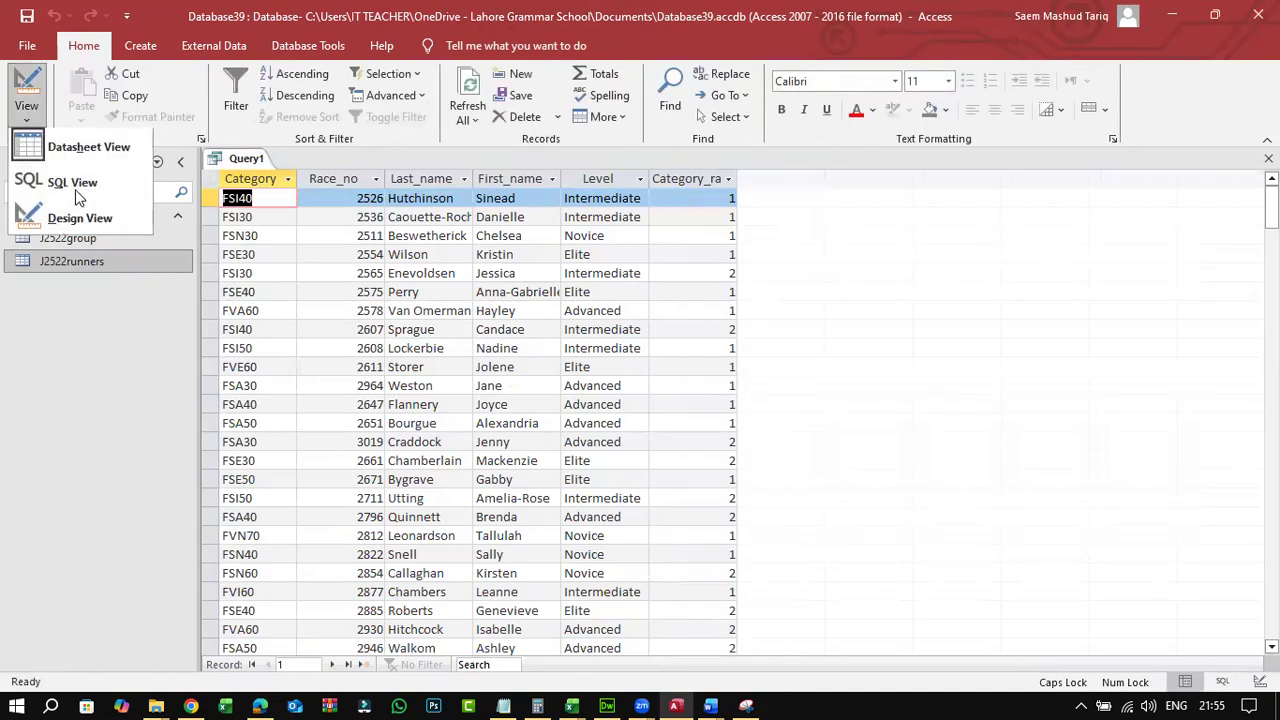
left_click(79, 214)
left_click(260, 706)
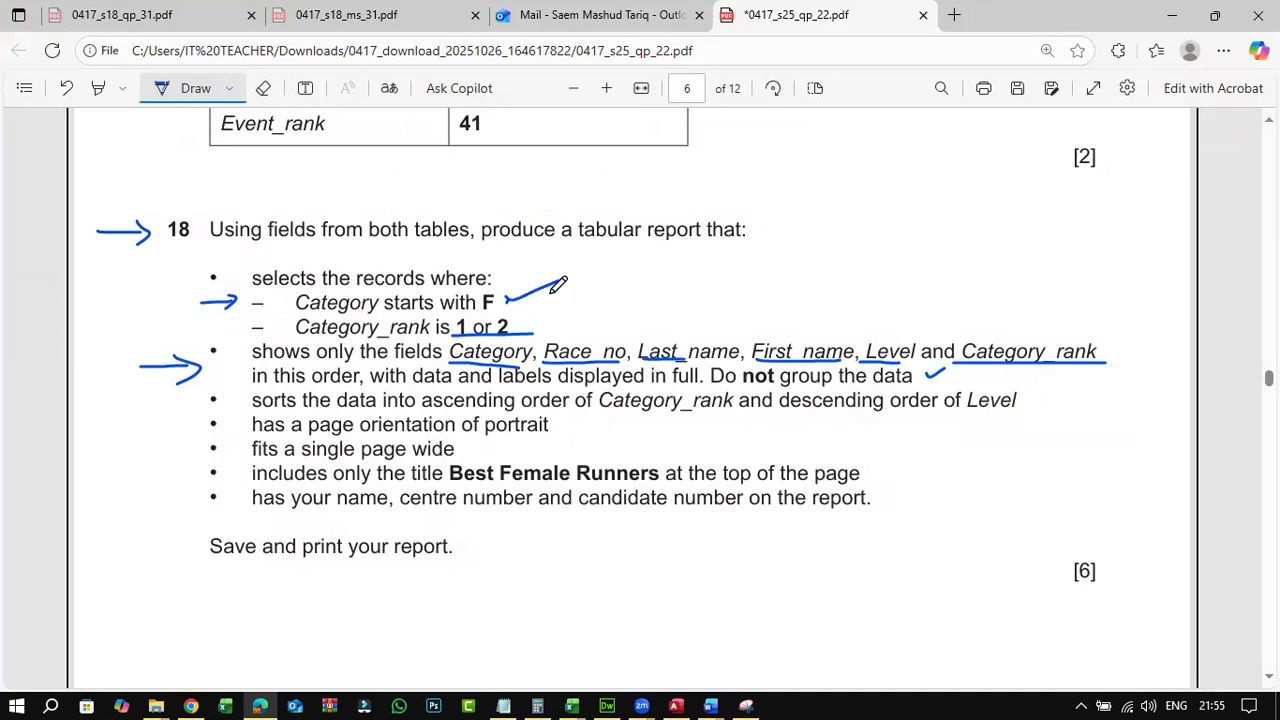
mouse_move(534, 290)
left_mouse_down()
mouse_move(535, 332)
mouse_move(612, 284)
left_mouse_up()
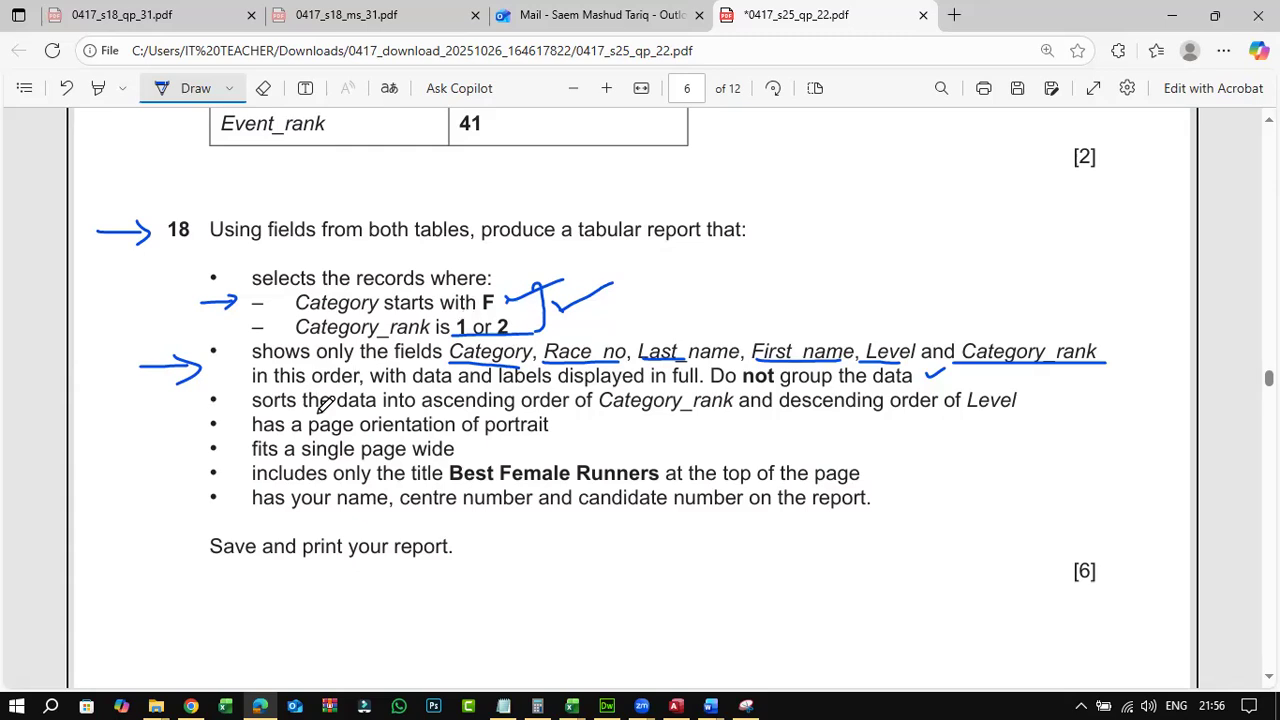
left_click_drag(422, 409, 487, 409)
left_click_drag(598, 409, 707, 409)
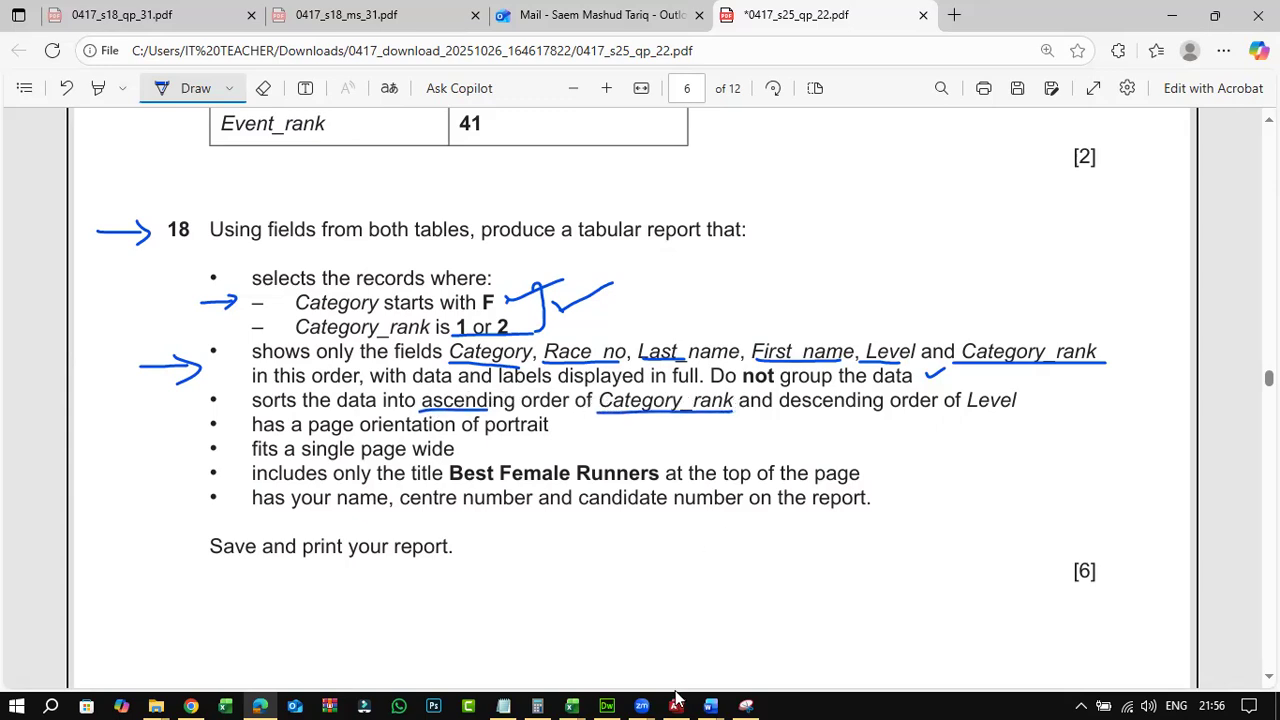
- Switch to Access and sort the query ascending by Category_rank and descending by Level
left_click(676, 703)
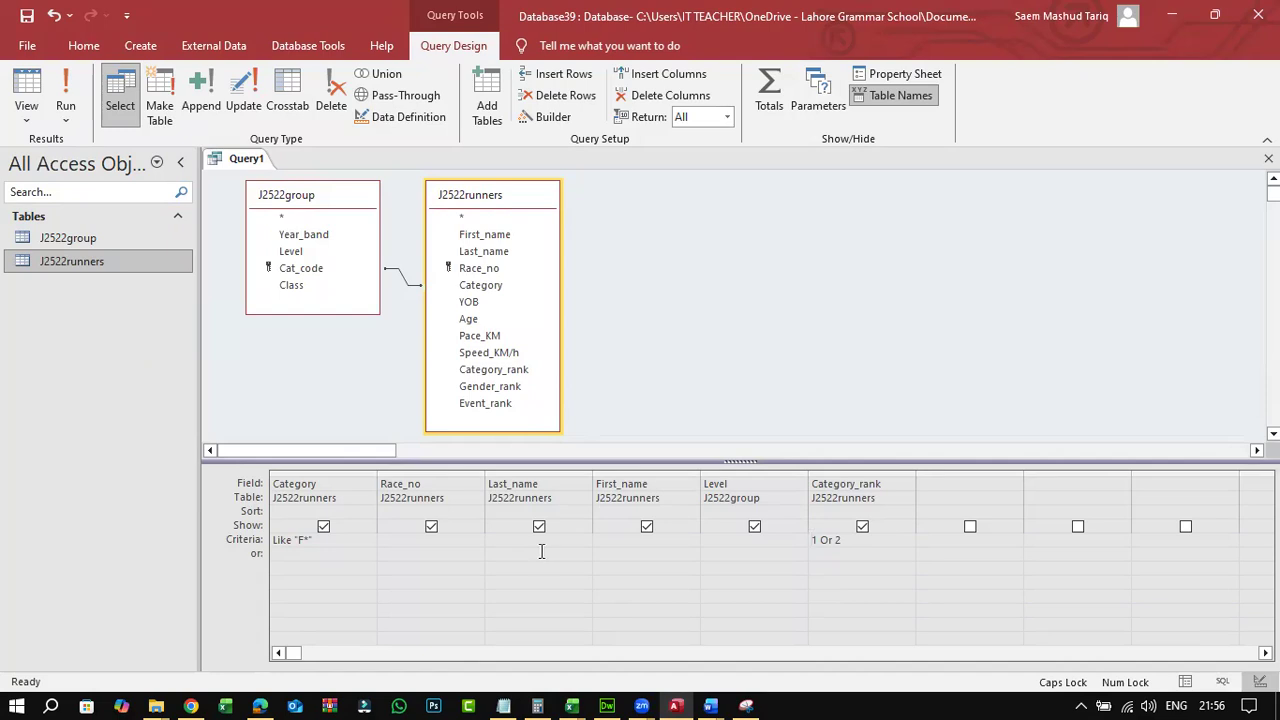
left_click(906, 512)
left_click(888, 525)
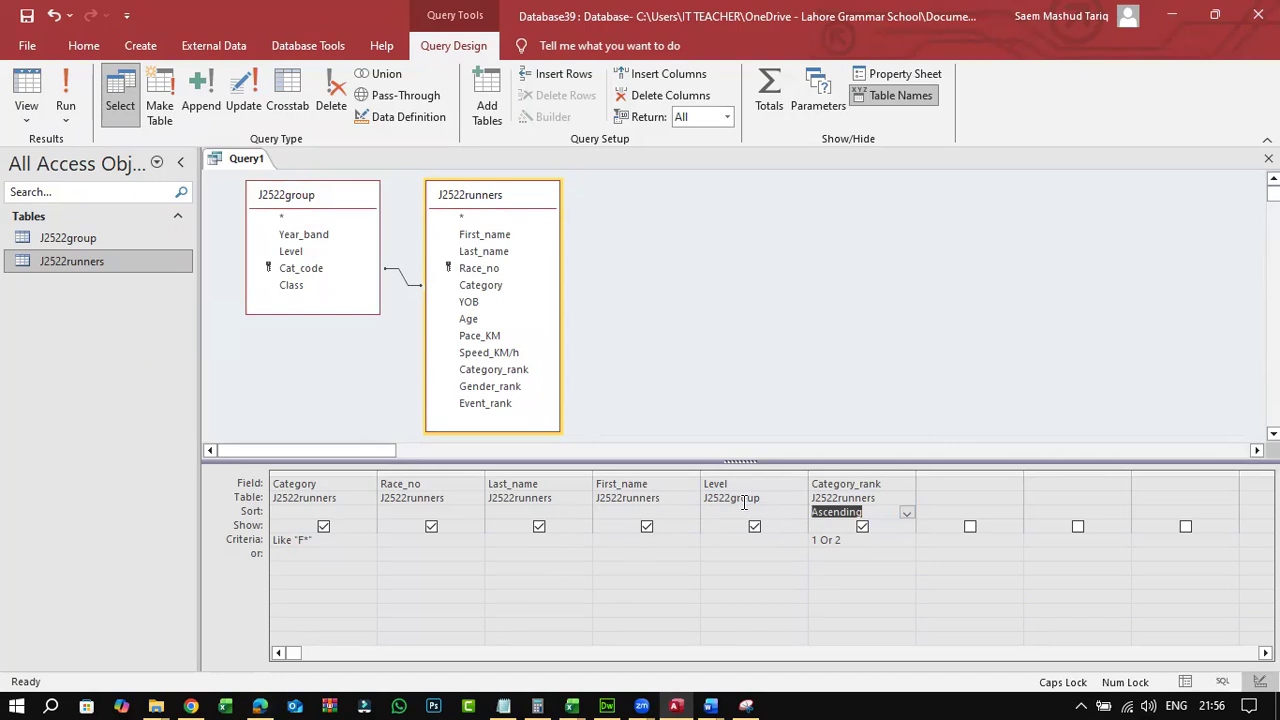
left_click(799, 512)
left_click(778, 539)
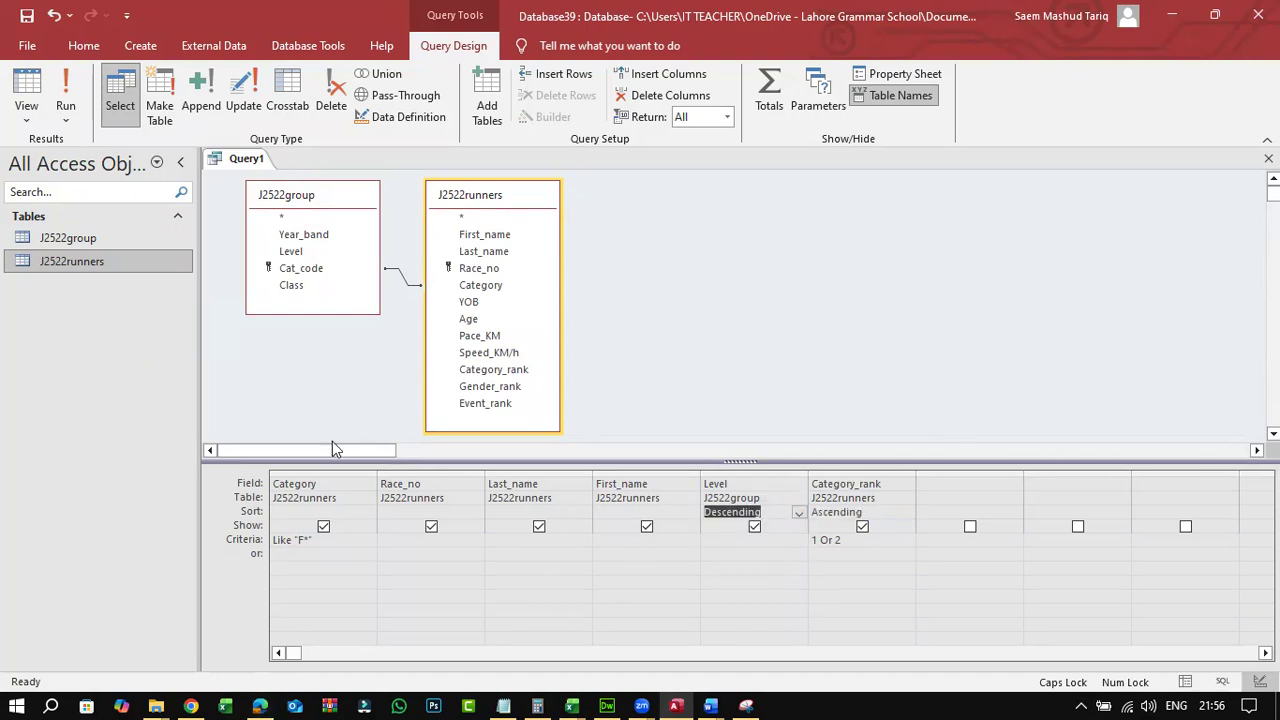
- Switch to the exam paper, bracket the last four report requirements and underline the words page and report in them
key("alt+Tab")
mouse_move(200, 420)
left_mouse_down()
mouse_move(192, 492)
mouse_move(203, 516)
left_mouse_up()
mouse_move(310, 433)
left_mouse_down()
mouse_move(355, 433)
mouse_move(406, 458)
left_mouse_up()
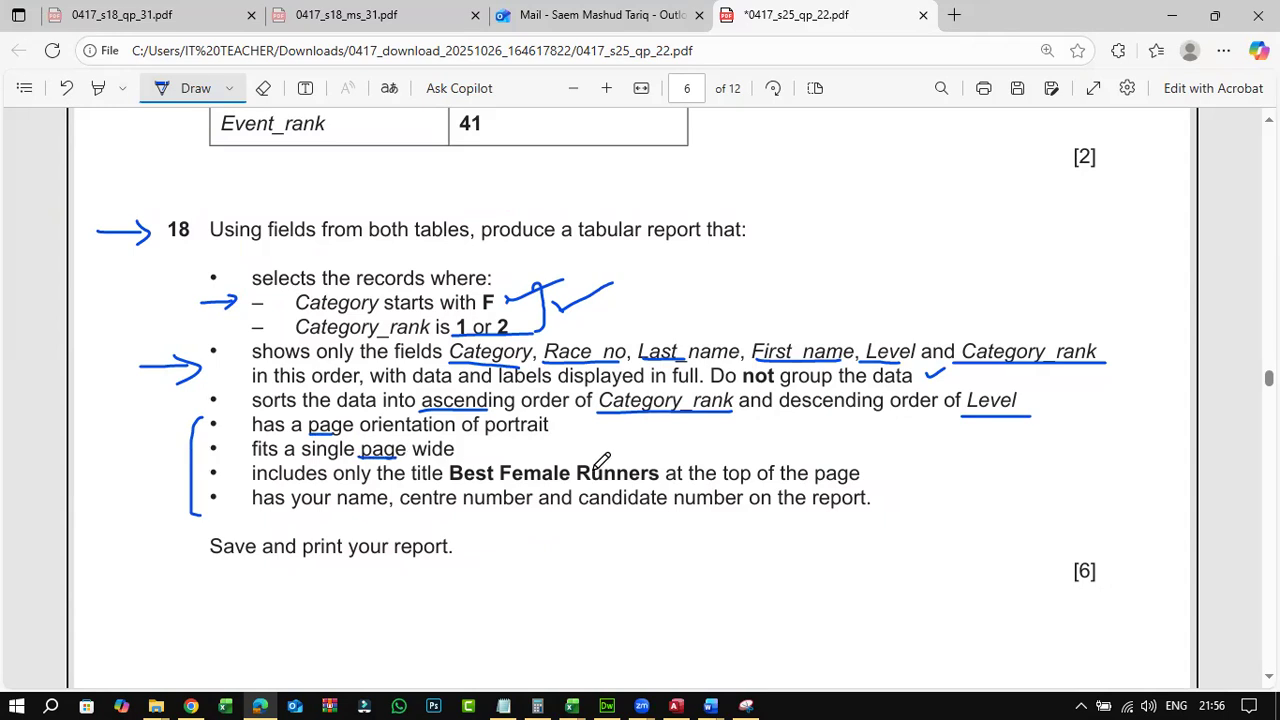
mouse_move(813, 487)
left_mouse_down()
mouse_move(858, 486)
mouse_move(860, 514)
left_mouse_up()
left_click_drag(246, 416, 235, 513)
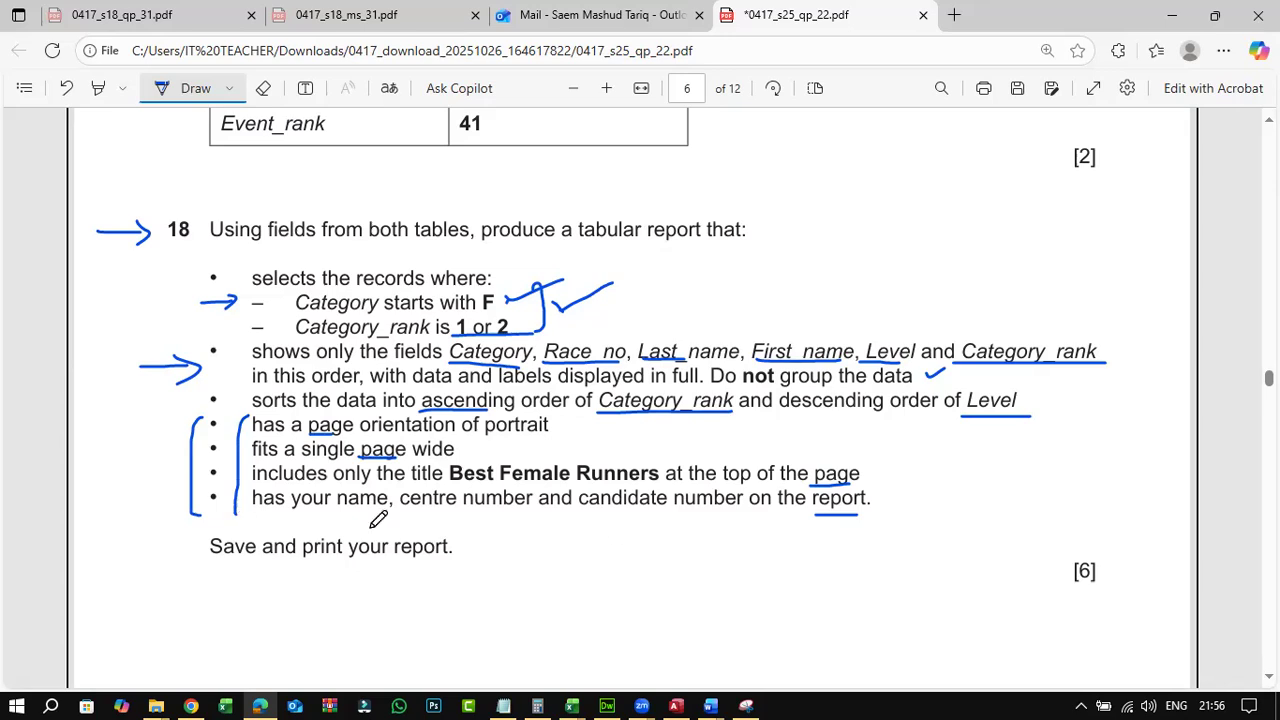
left_click_drag(877, 423, 892, 517)
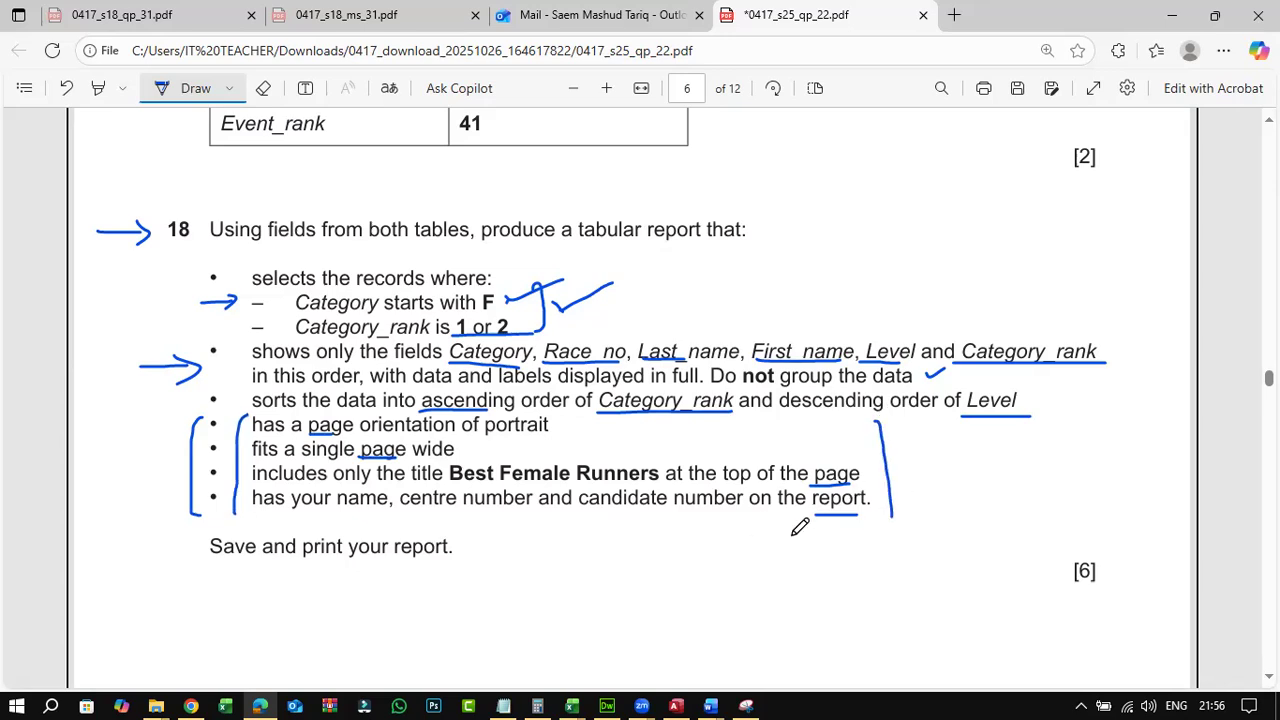
- Switch to Access, run the sorted query and start a report from it, agreeing to save the query
left_click(676, 703)
left_click(65, 95)
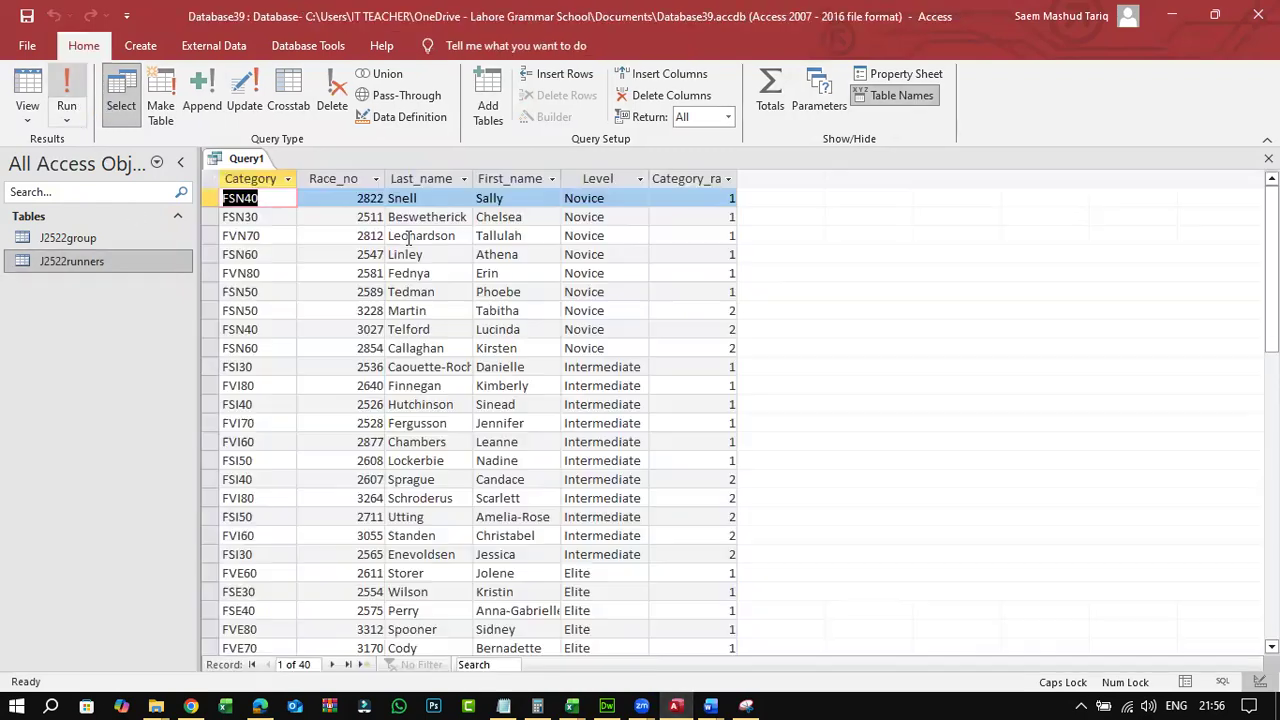
left_click(140, 46)
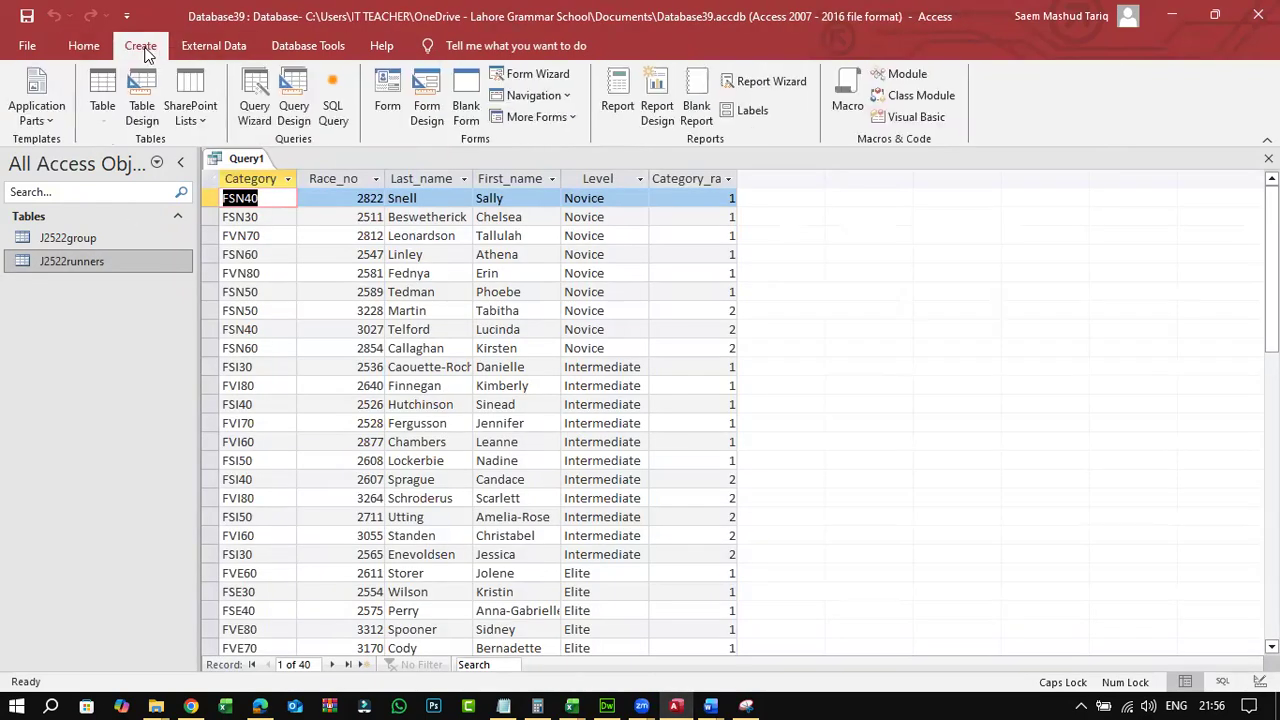
left_click(607, 99)
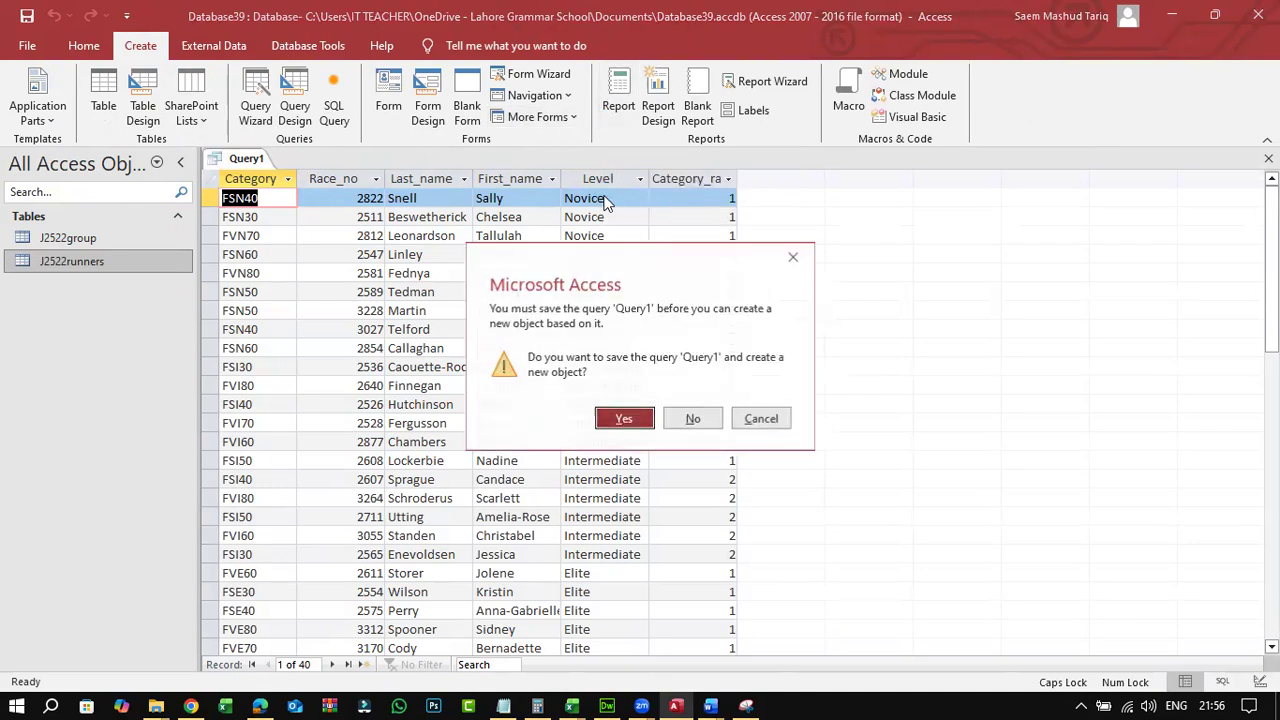
left_click(624, 420)
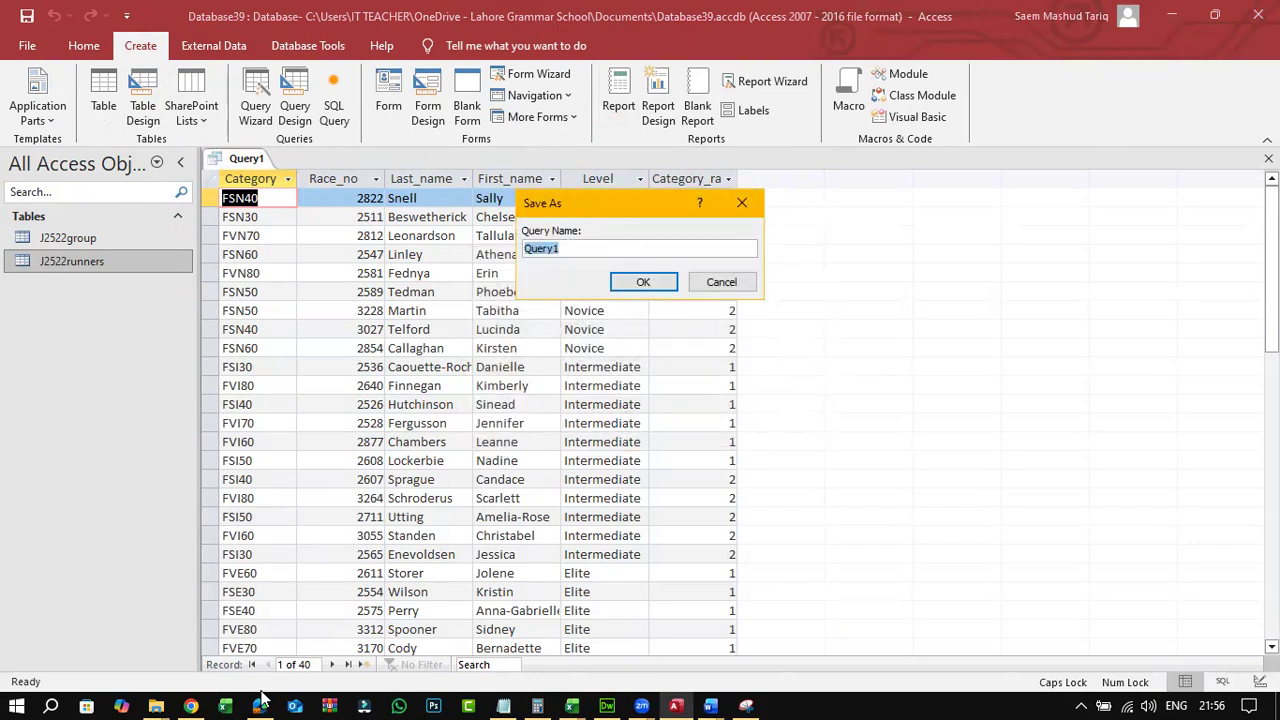
- Copy the title Best Female Runners from the exam paper and save the Access query under that name
key("alt+Tab")
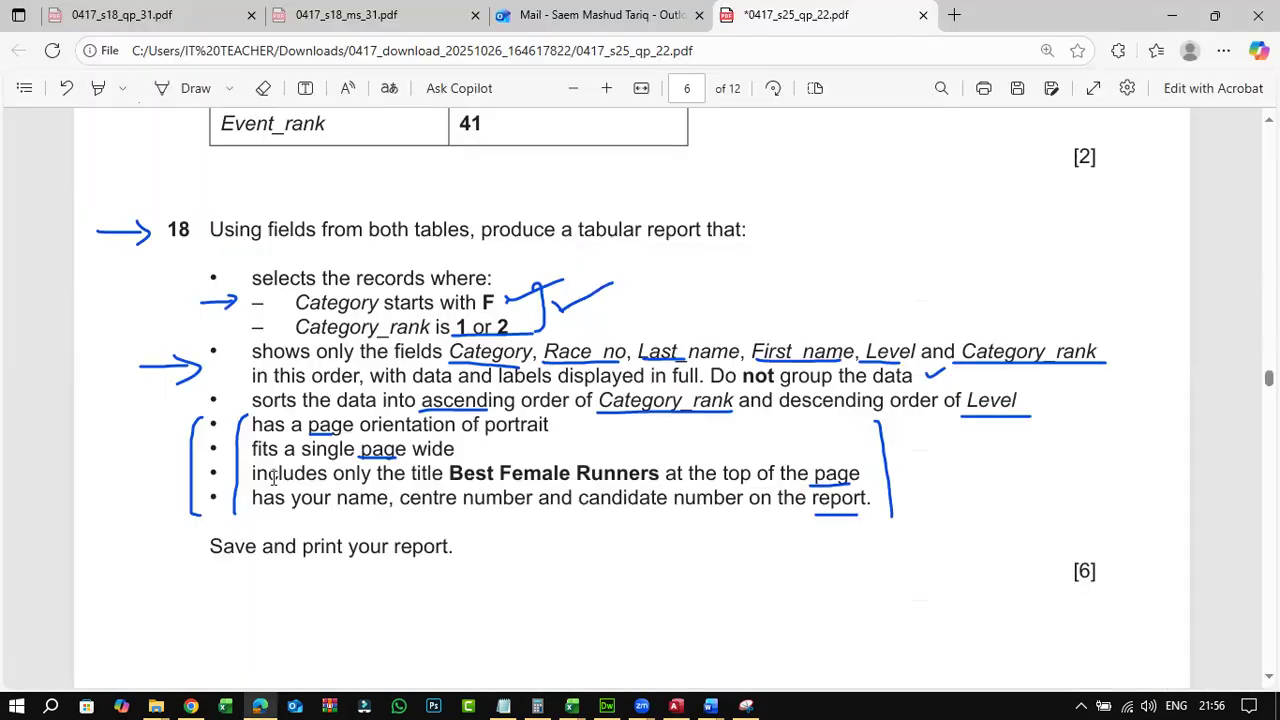
left_click_drag(447, 477, 658, 477)
key("ctrl+c")
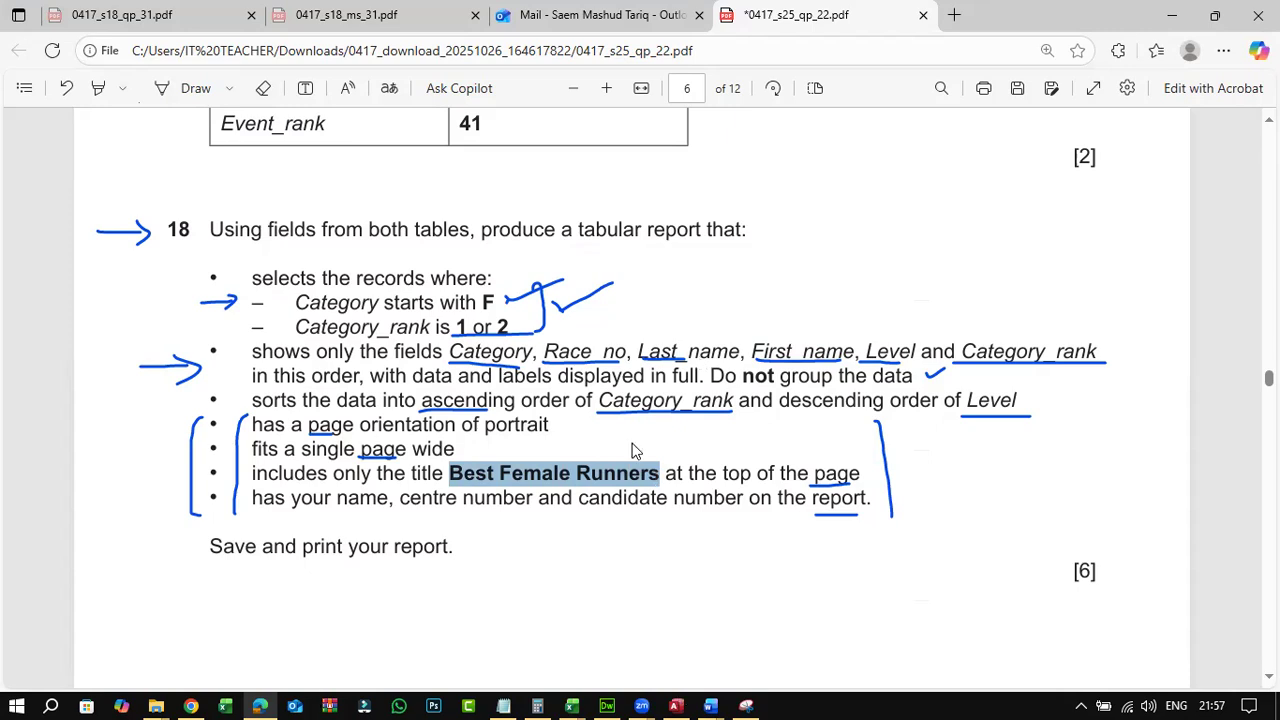
key("alt+Tab")
key("ctrl+v")
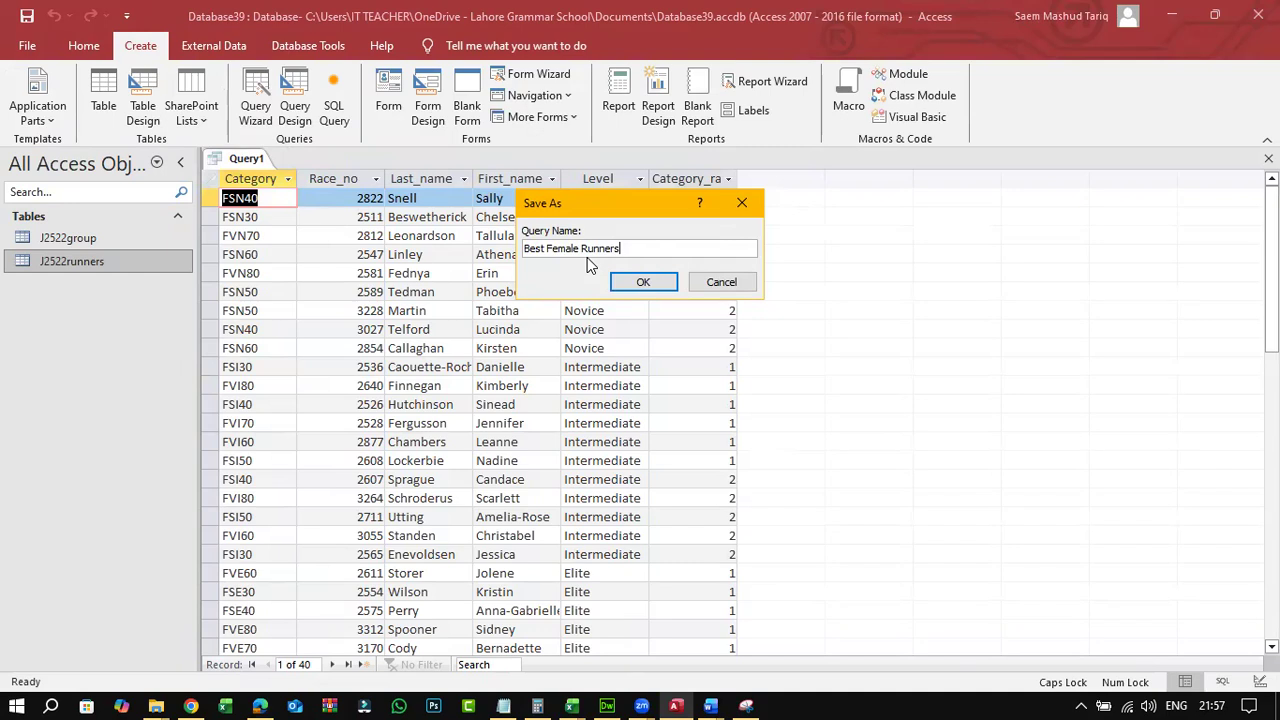
left_click(643, 282)
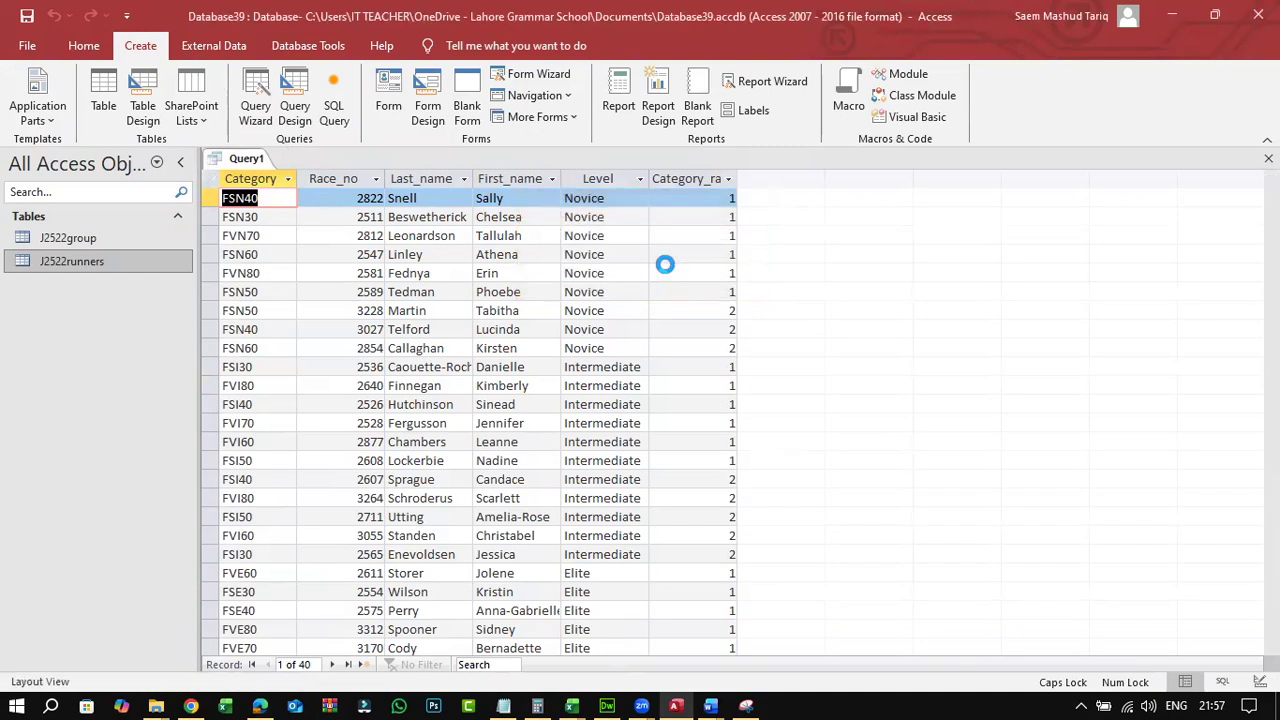
- Highlight the portrait orientation requirement in the exam paper, then switch to Access and set the report's paper size to A4
left_click(260, 706)
left_click_drag(371, 424, 561, 424)
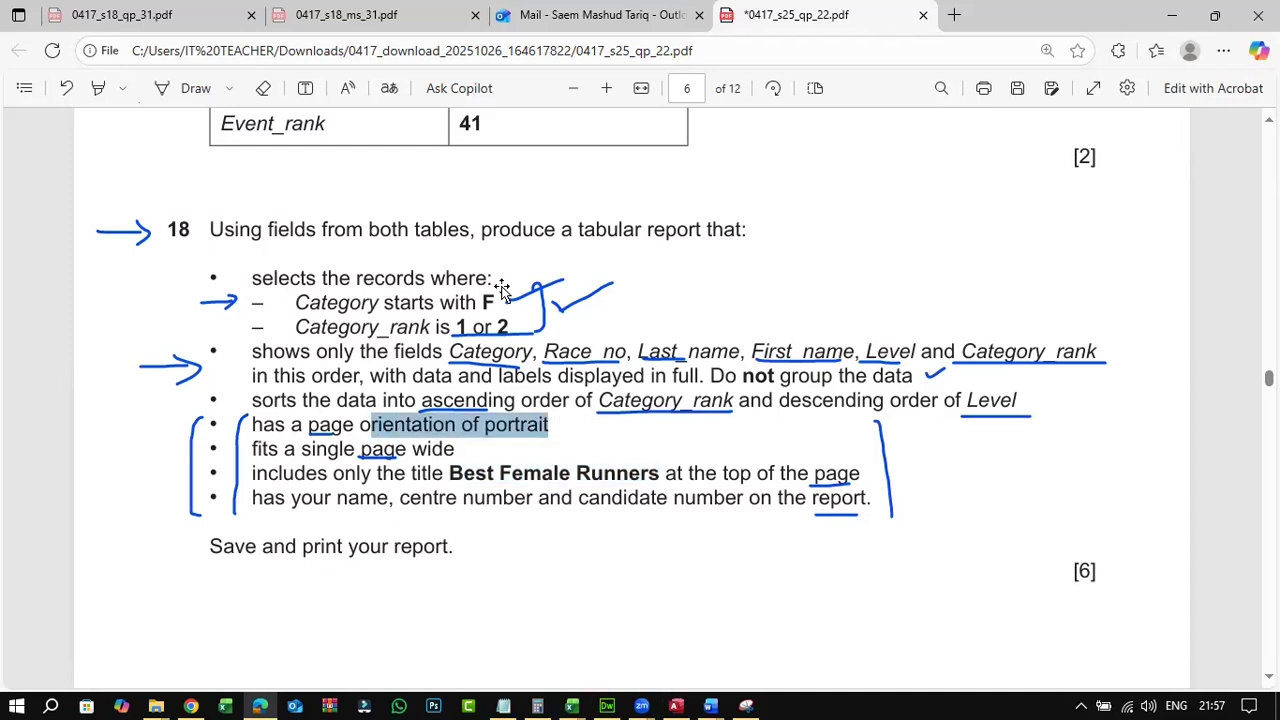
left_click(674, 704)
left_click(692, 48)
left_click(27, 110)
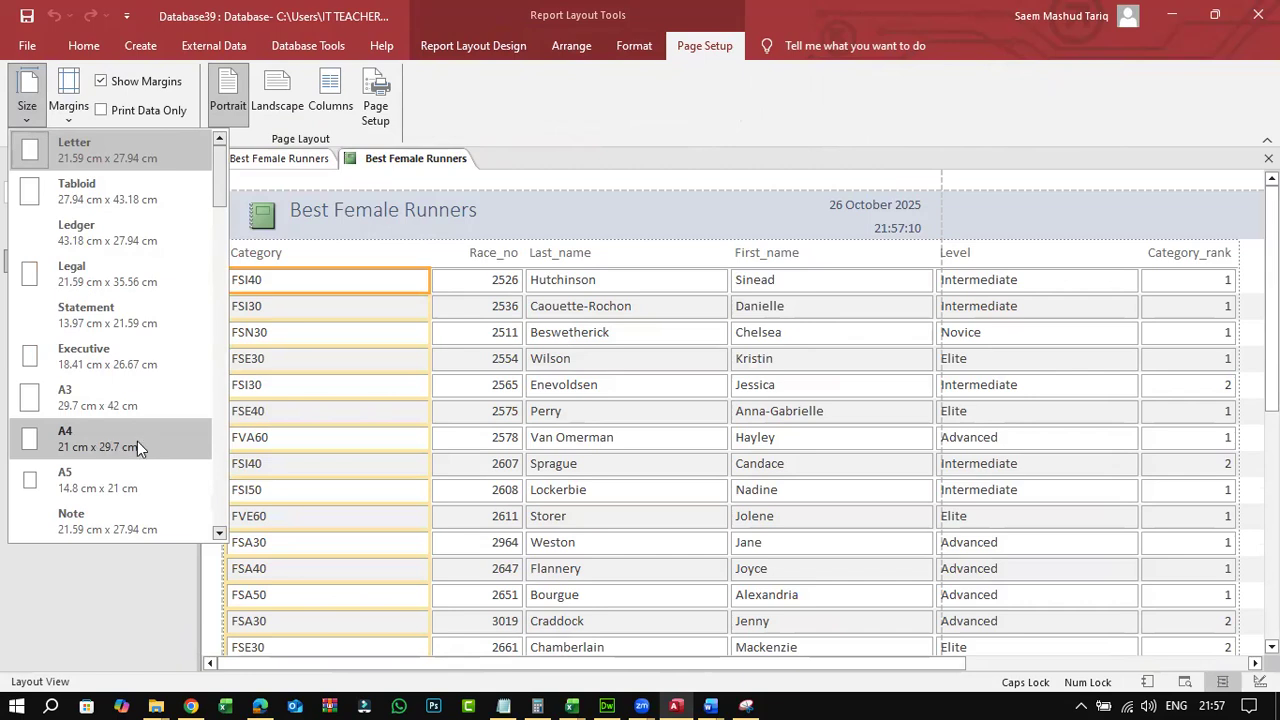
left_click(109, 443)
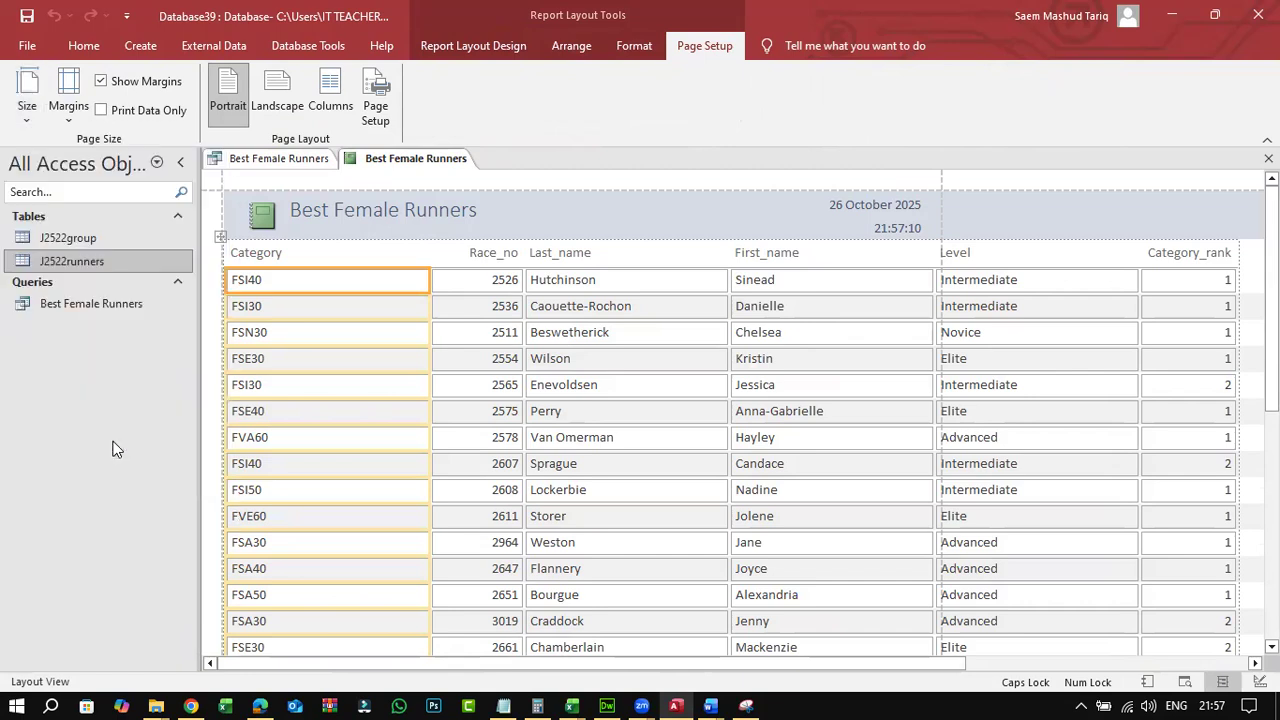
- Narrow the report's Category and Last_name columns to fit their data
left_click_drag(429, 281, 305, 283)
left_click(84, 45)
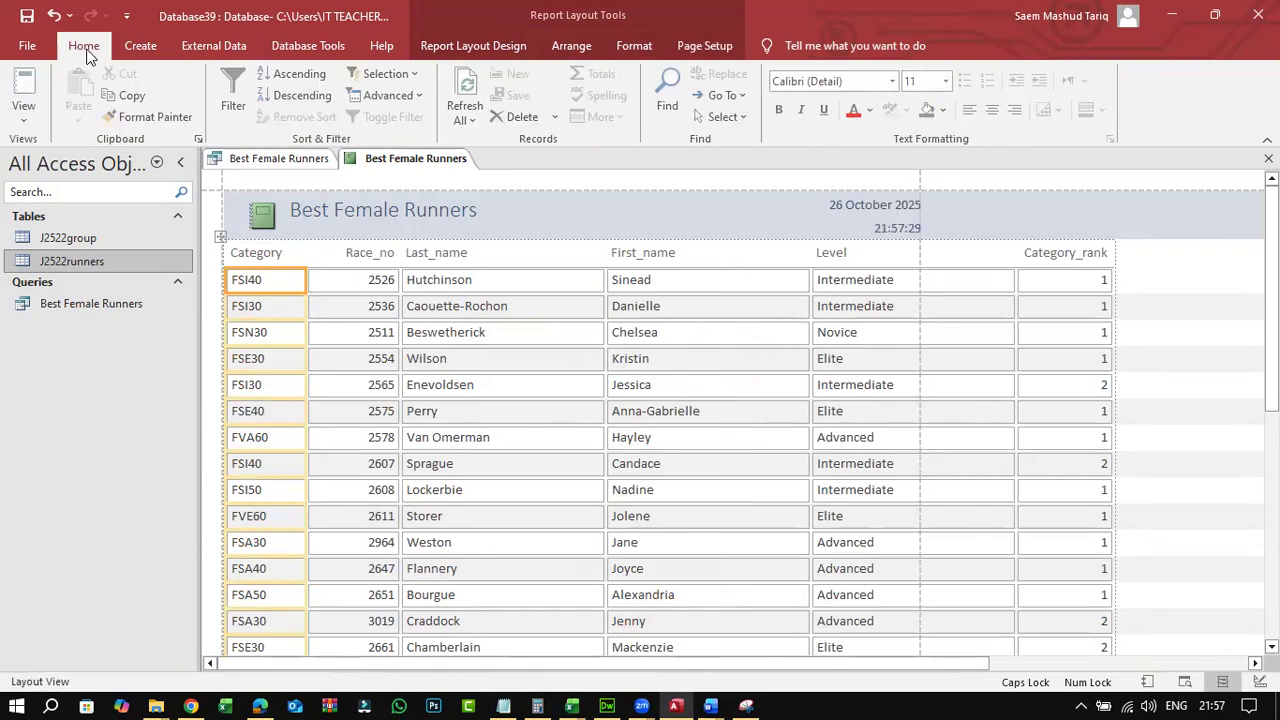
left_click(26, 110)
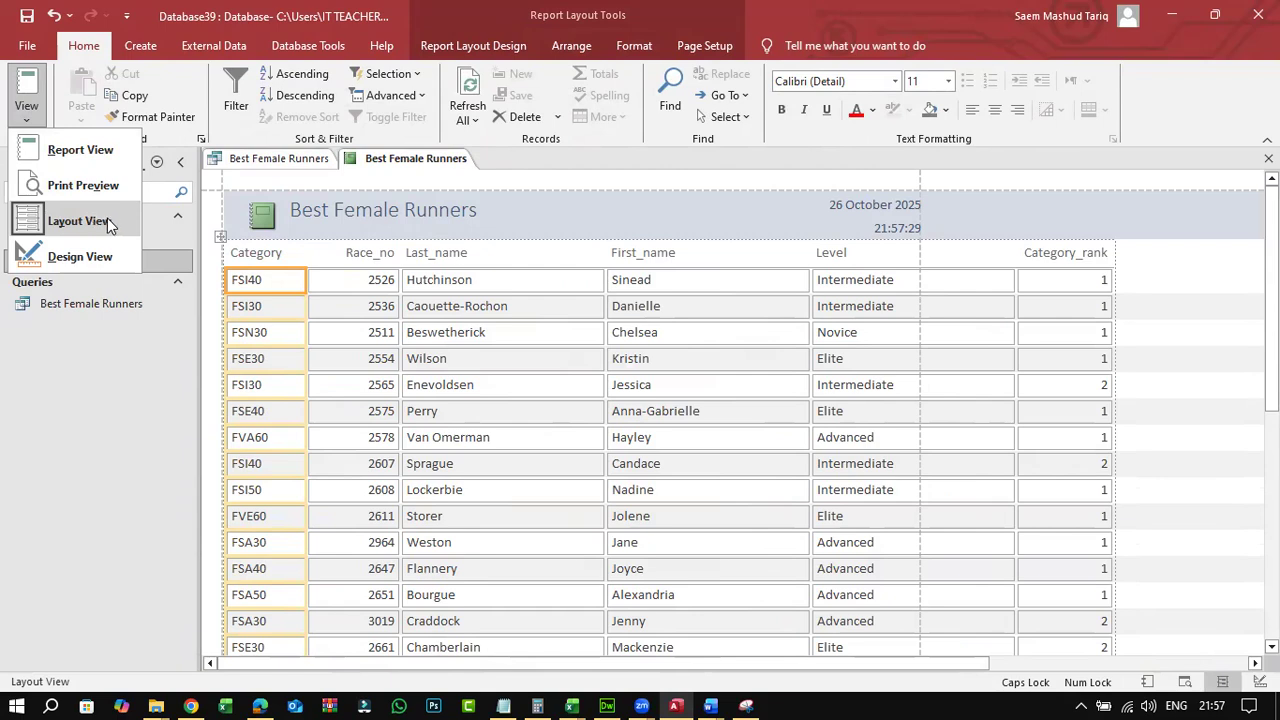
left_click(508, 279)
left_click(588, 290)
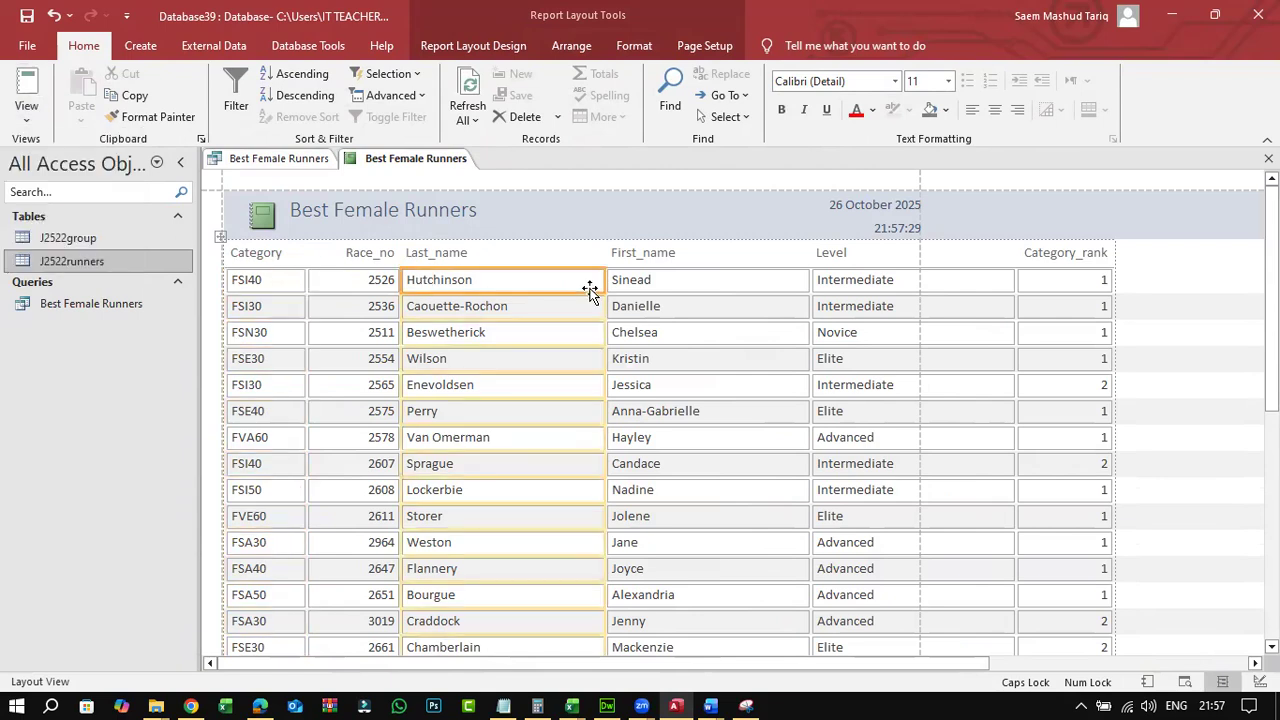
left_click_drag(603, 290, 528, 295)
- Narrow the report's Race_no, Category, First_name and Level columns so all six columns fit within the page width
left_click(355, 284)
left_click_drag(398, 285, 382, 285)
left_click(298, 285)
left_click_drag(292, 285, 282, 285)
left_click(660, 282)
left_click_drag(706, 281, 640, 289)
left_click(815, 280)
left_click_drag(802, 284, 803, 284)
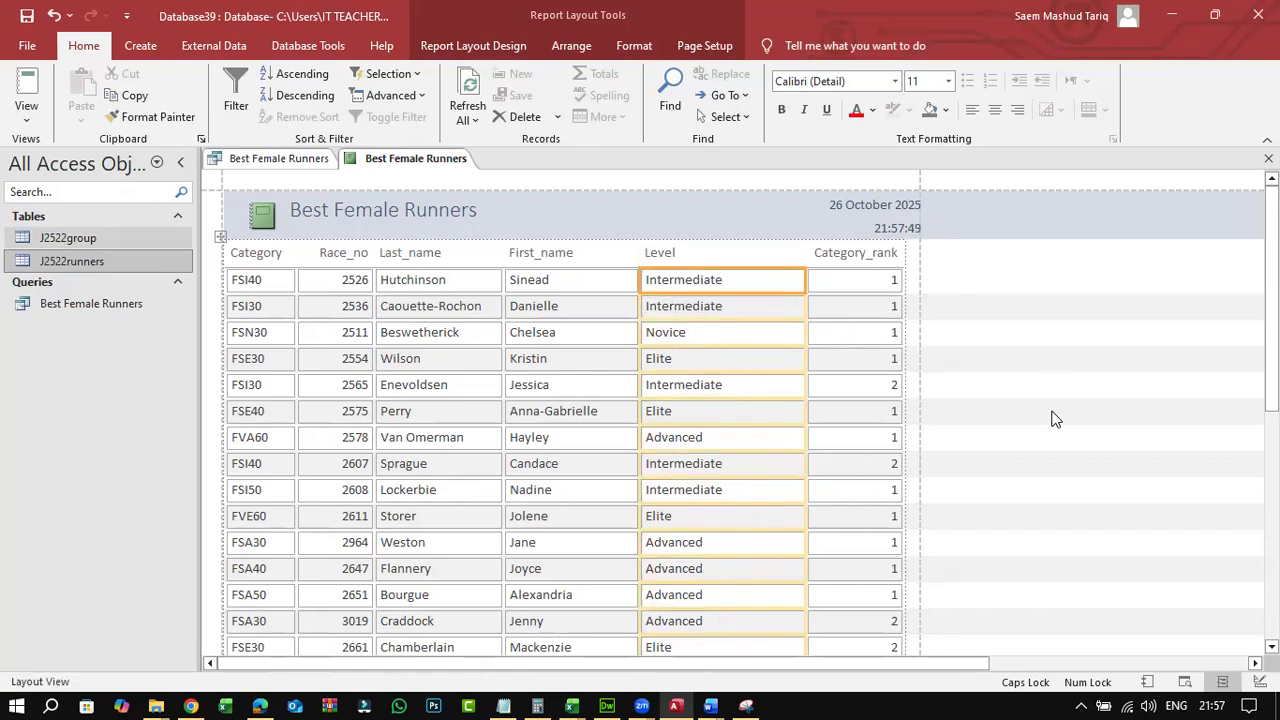
- In Design view, move the page number box inside the page width and reduce the report's width to about 20 cm
left_click_drag(987, 661, 1235, 658)
left_click(1044, 664)
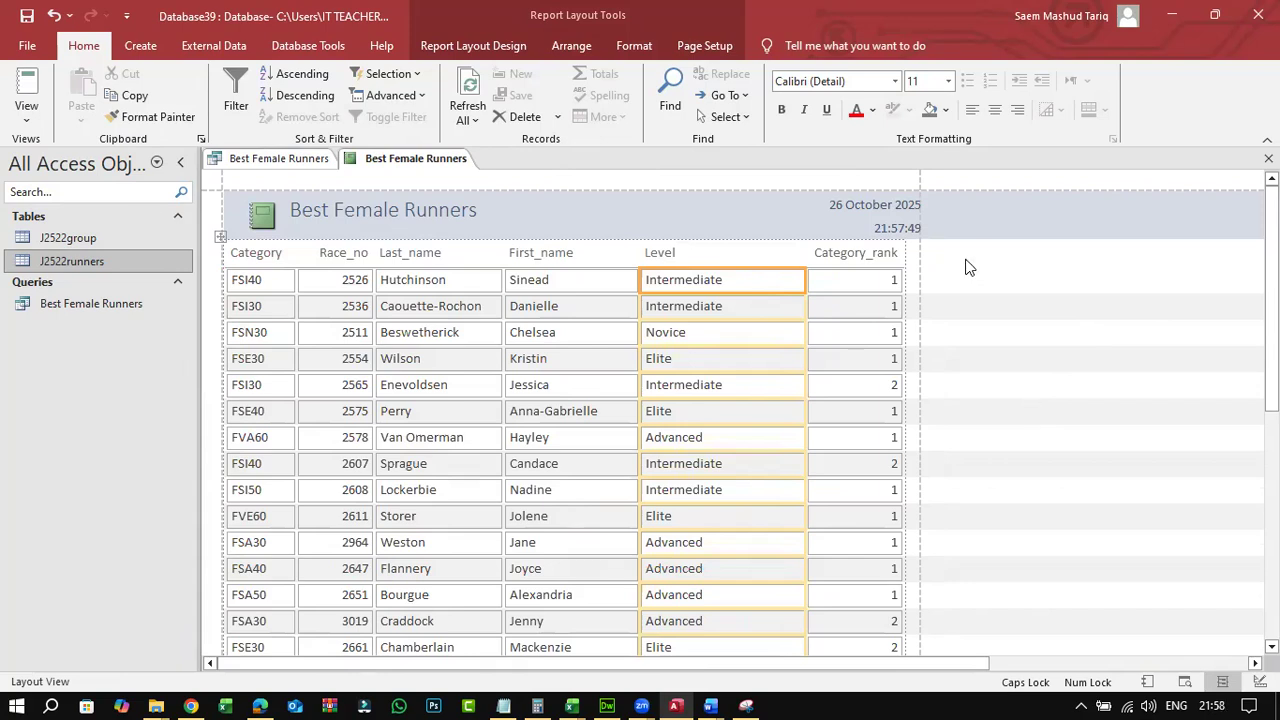
left_click(29, 120)
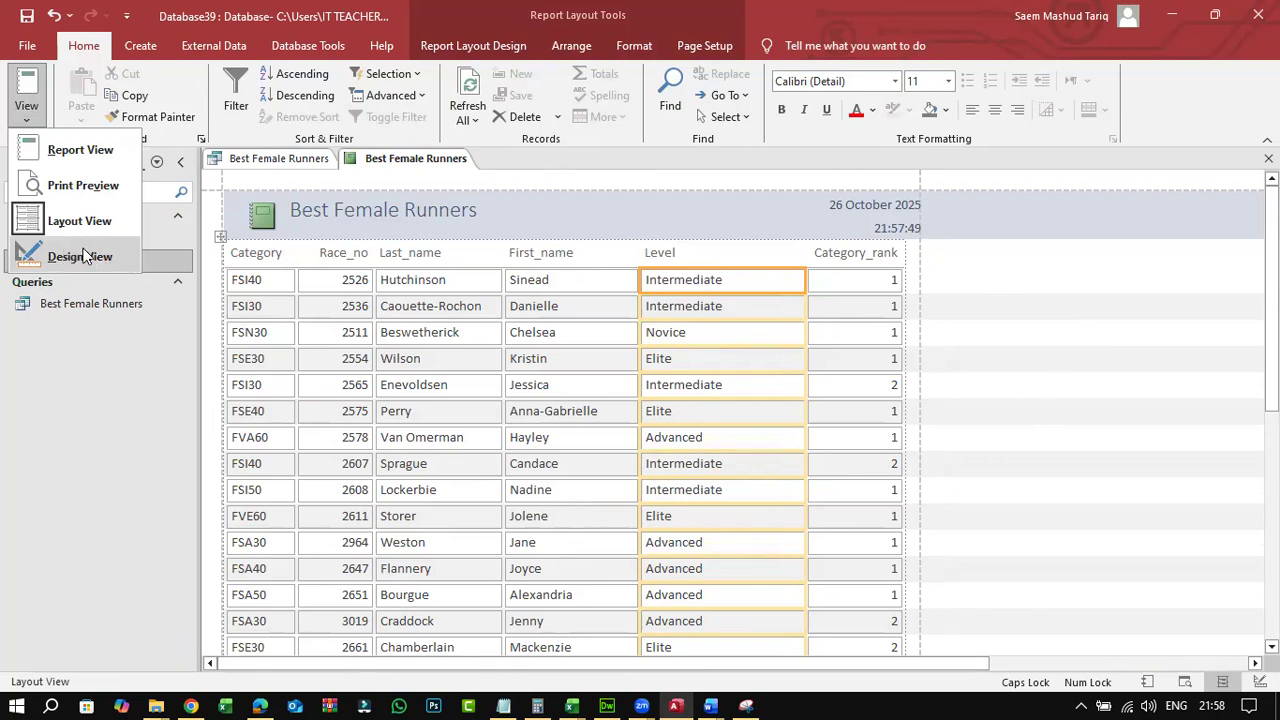
left_click(84, 257)
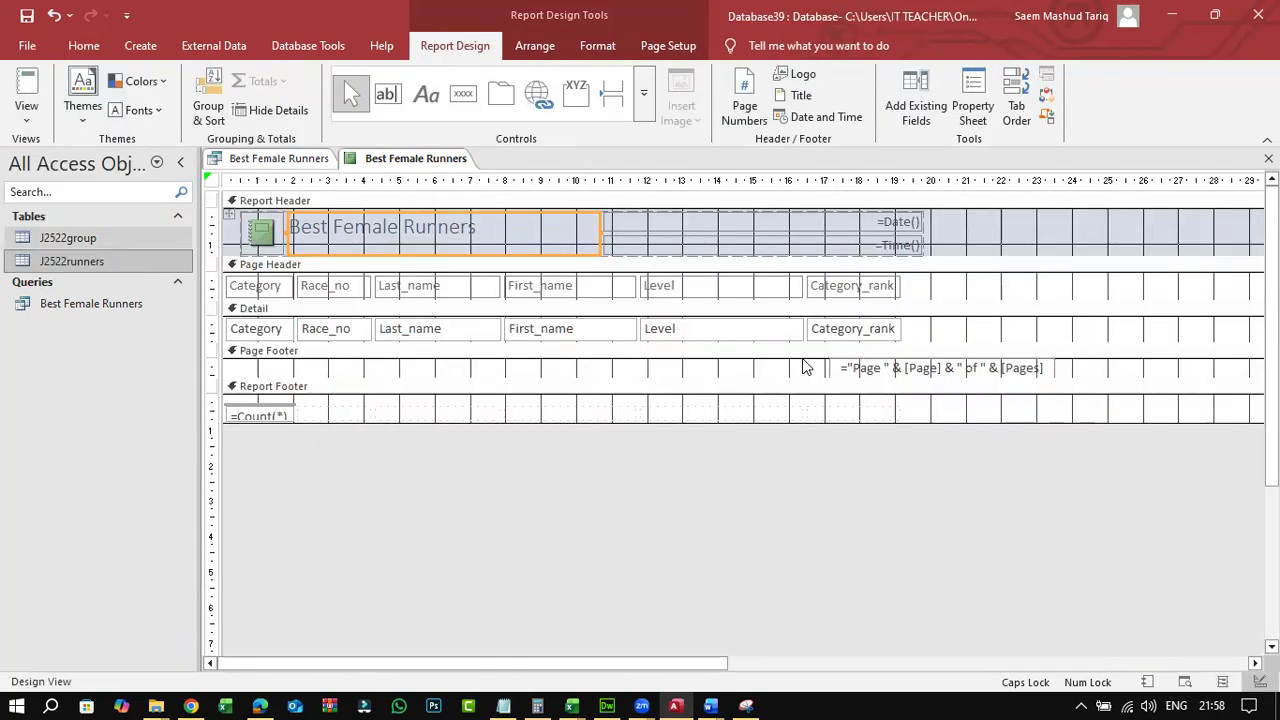
left_click(752, 368)
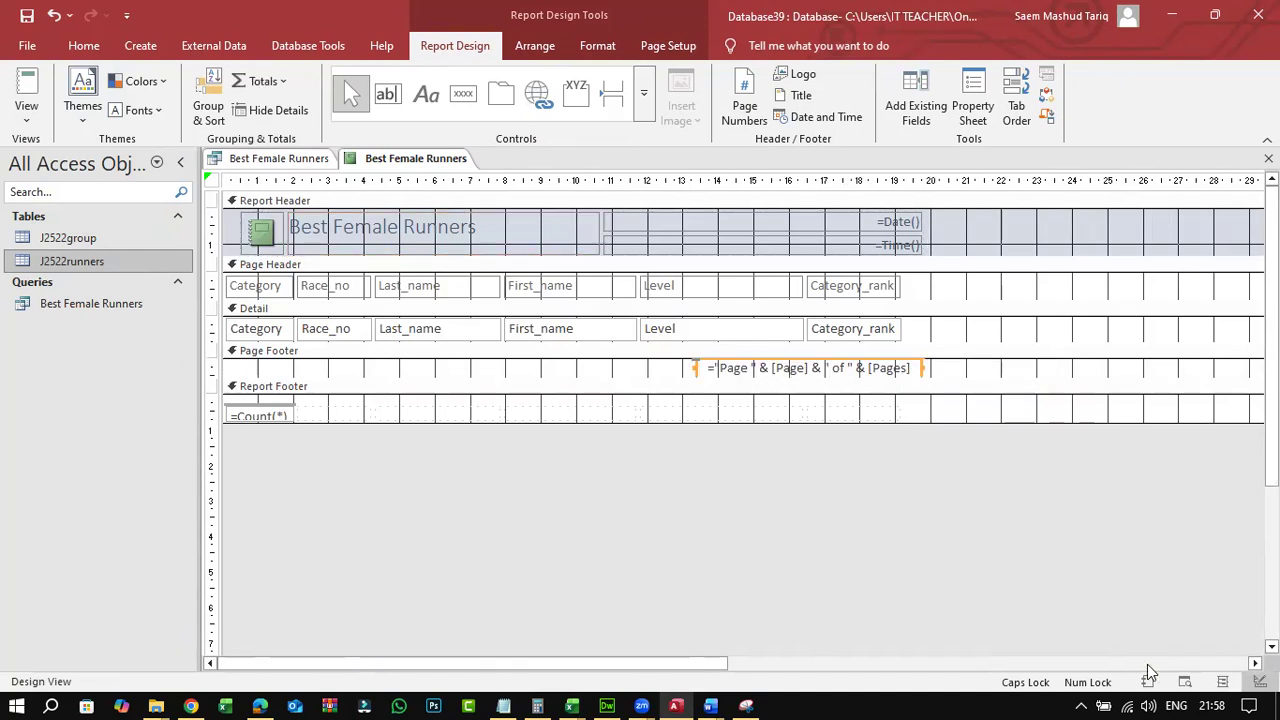
left_click(1147, 664)
left_click_drag(916, 368, 59, 372)
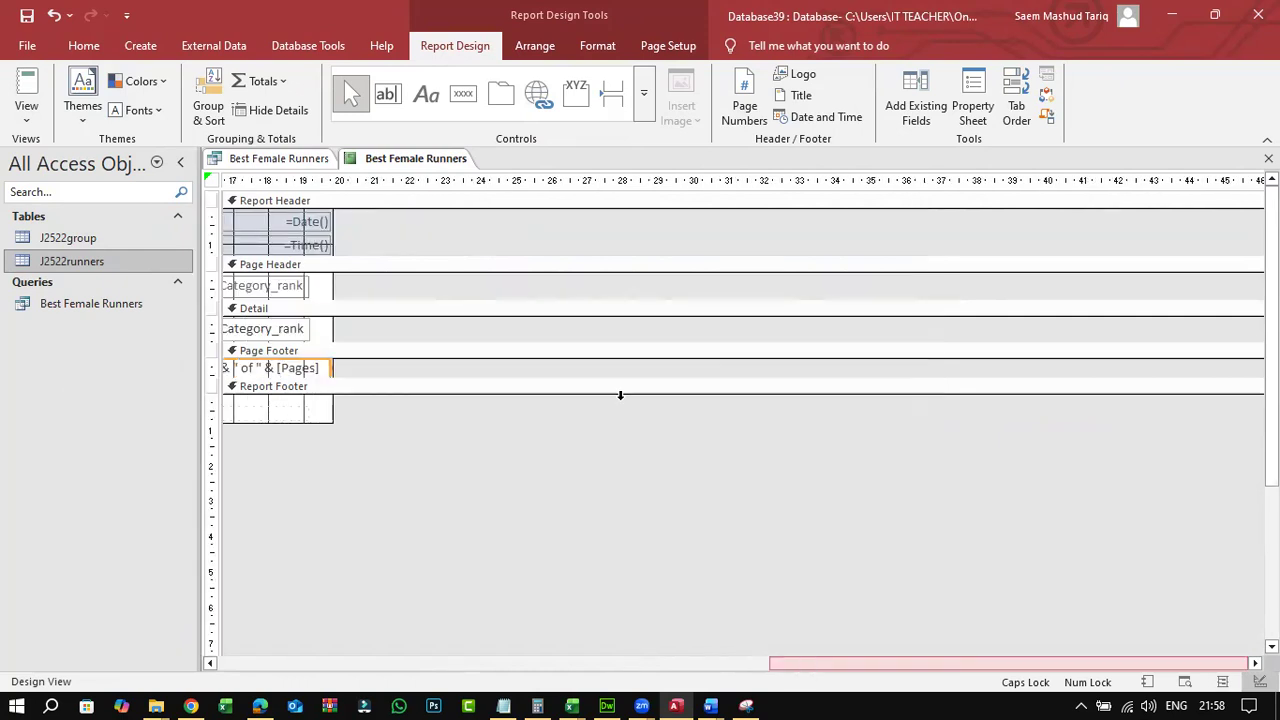
- Preview the report as printed to check its page width and columns, then return to Design view
left_click(20, 110)
left_click(80, 185)
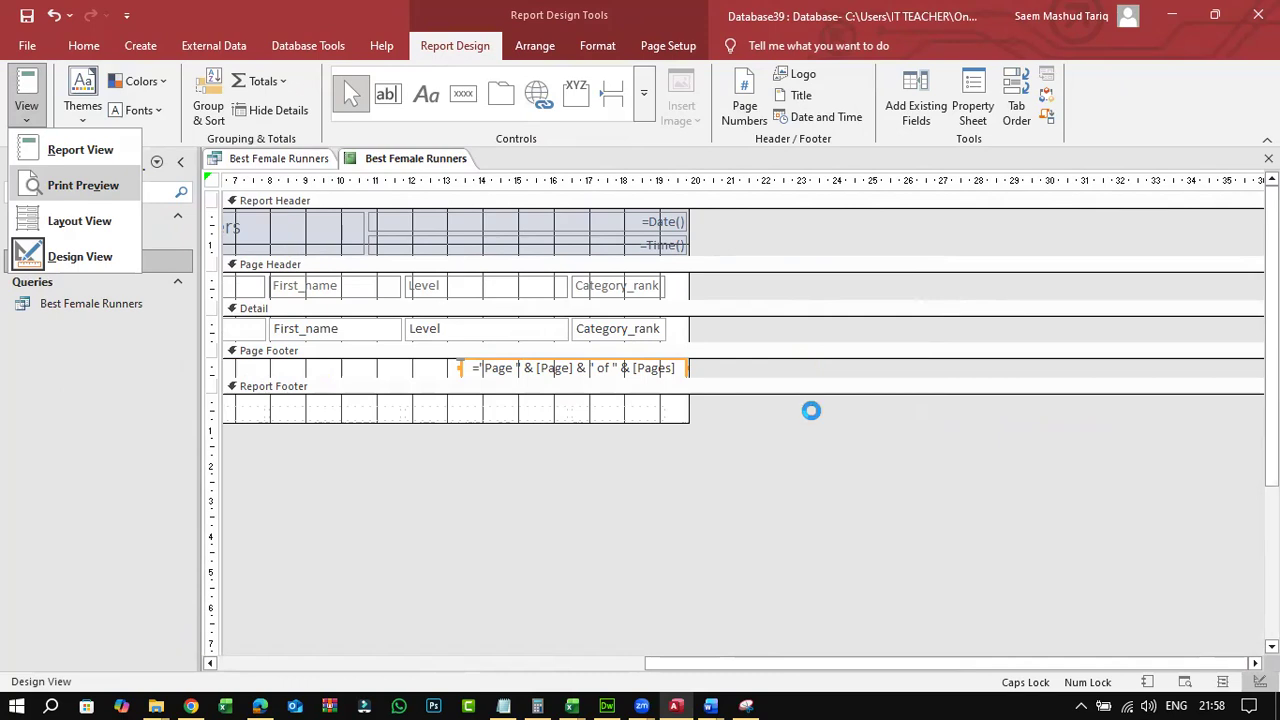
scroll(817, 420, "down", 3)
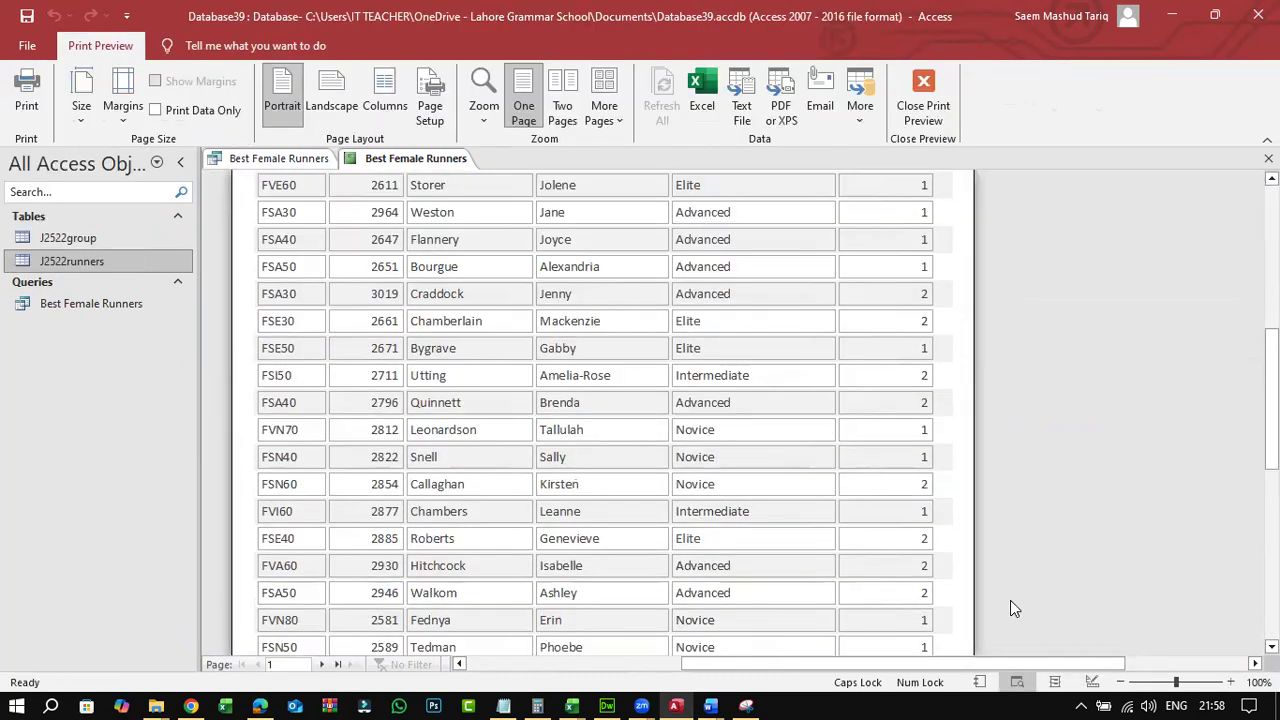
scroll(1011, 601, "down", 3)
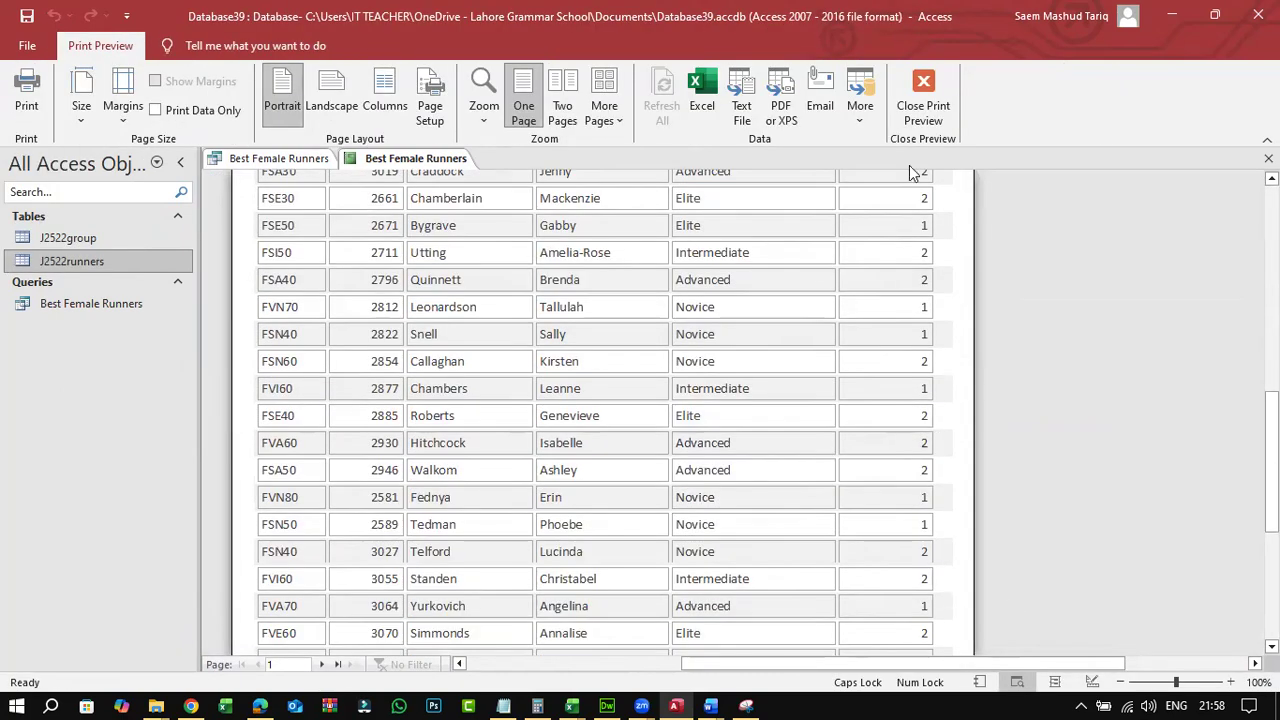
scroll(905, 230, "up", 4)
key("Escape")
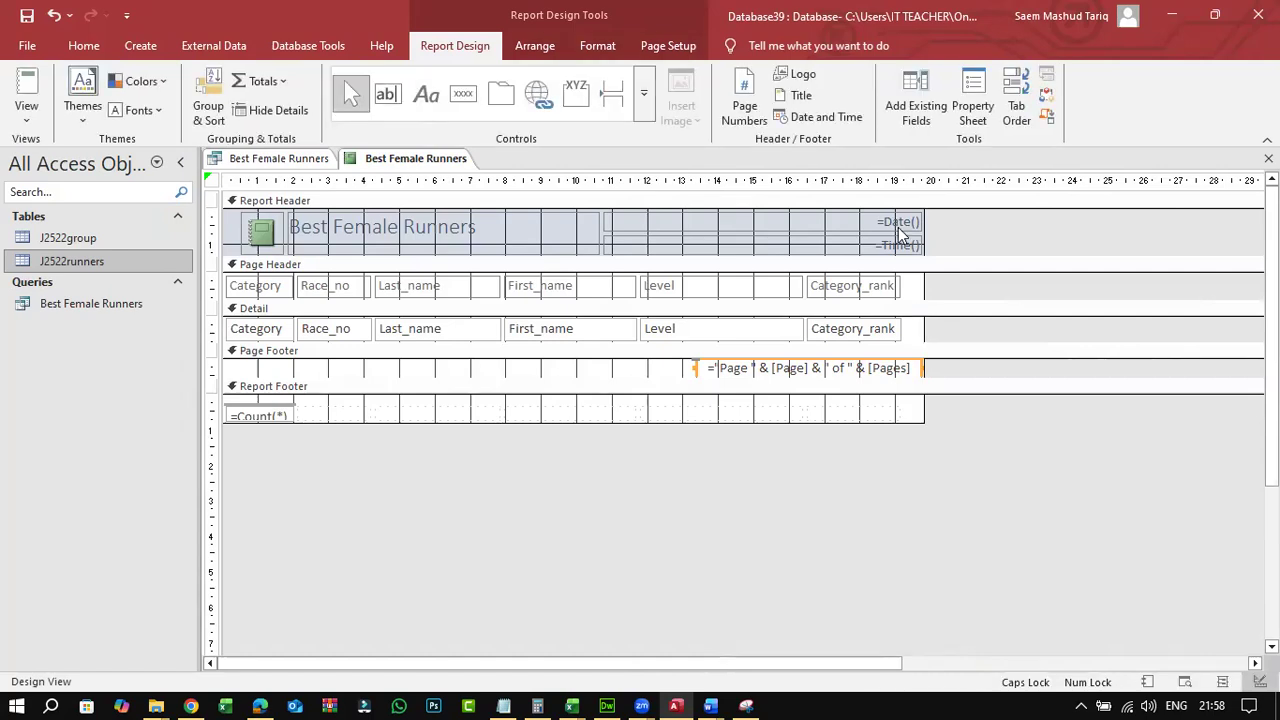
- Delete the date and time boxes from the report header, then shift the page number box inward and narrow the report to about 19 cm
left_click(872, 223)
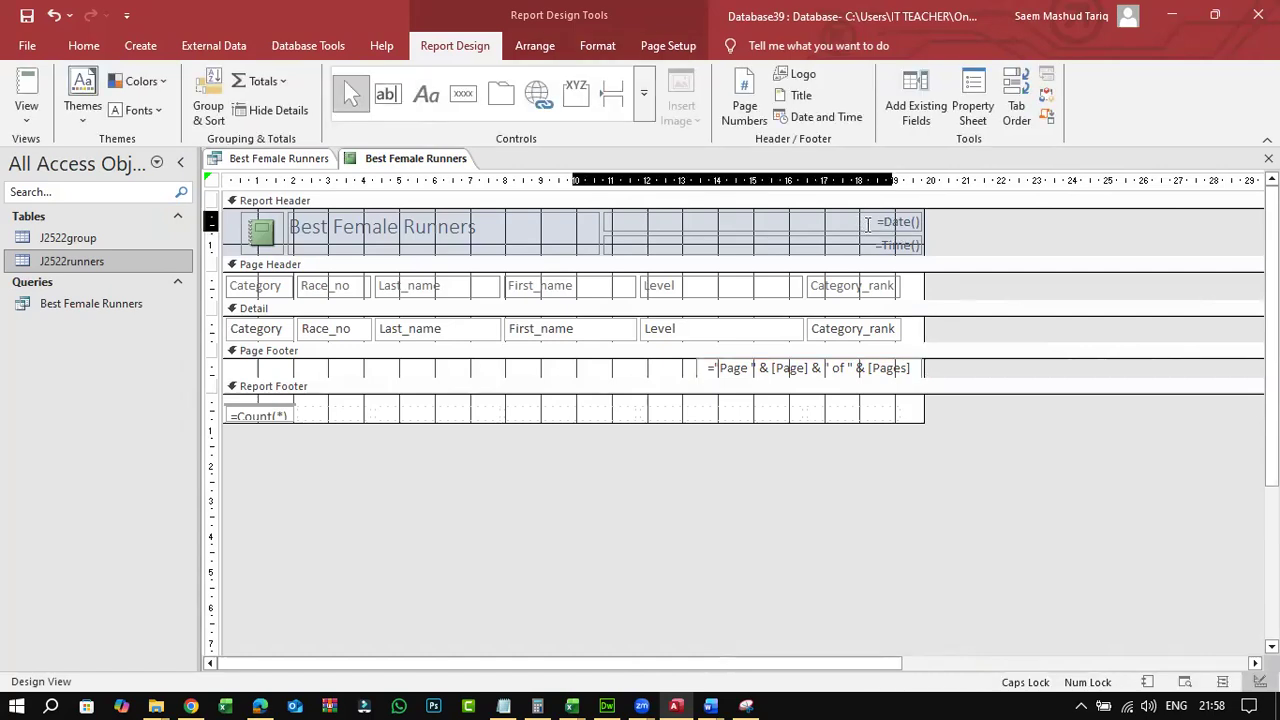
left_click(893, 290)
left_click(903, 224)
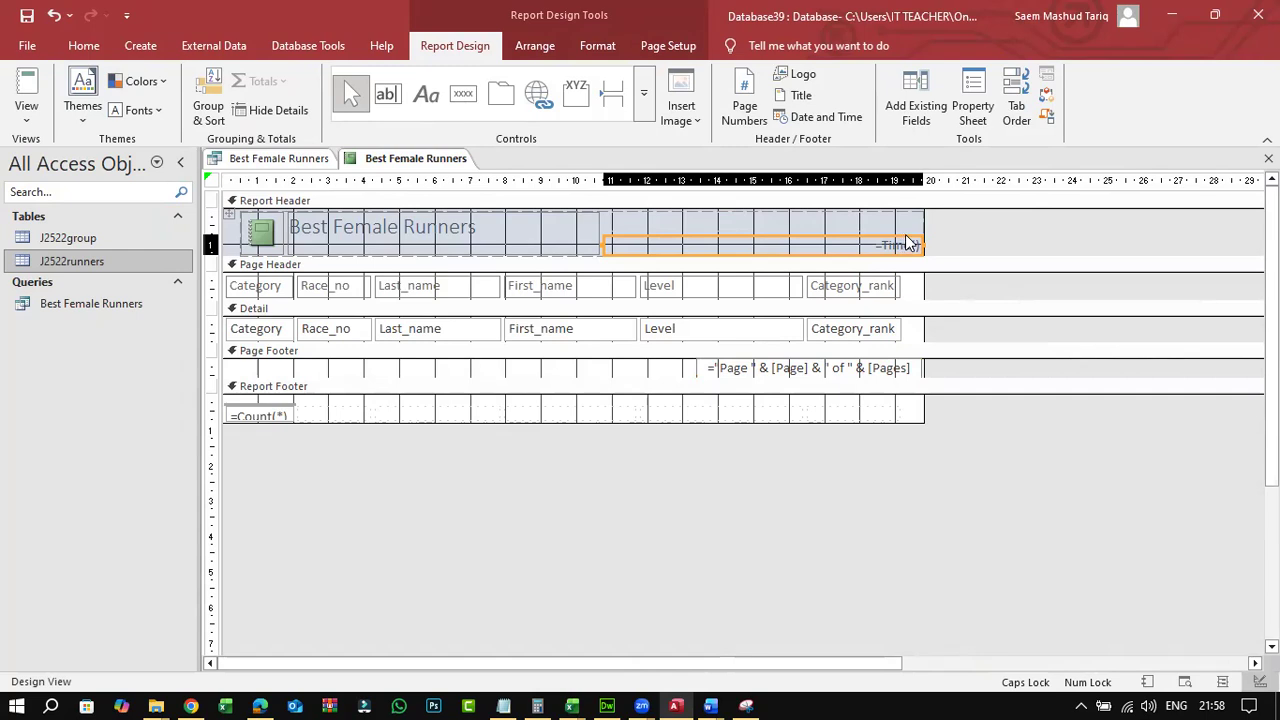
key("Delete")
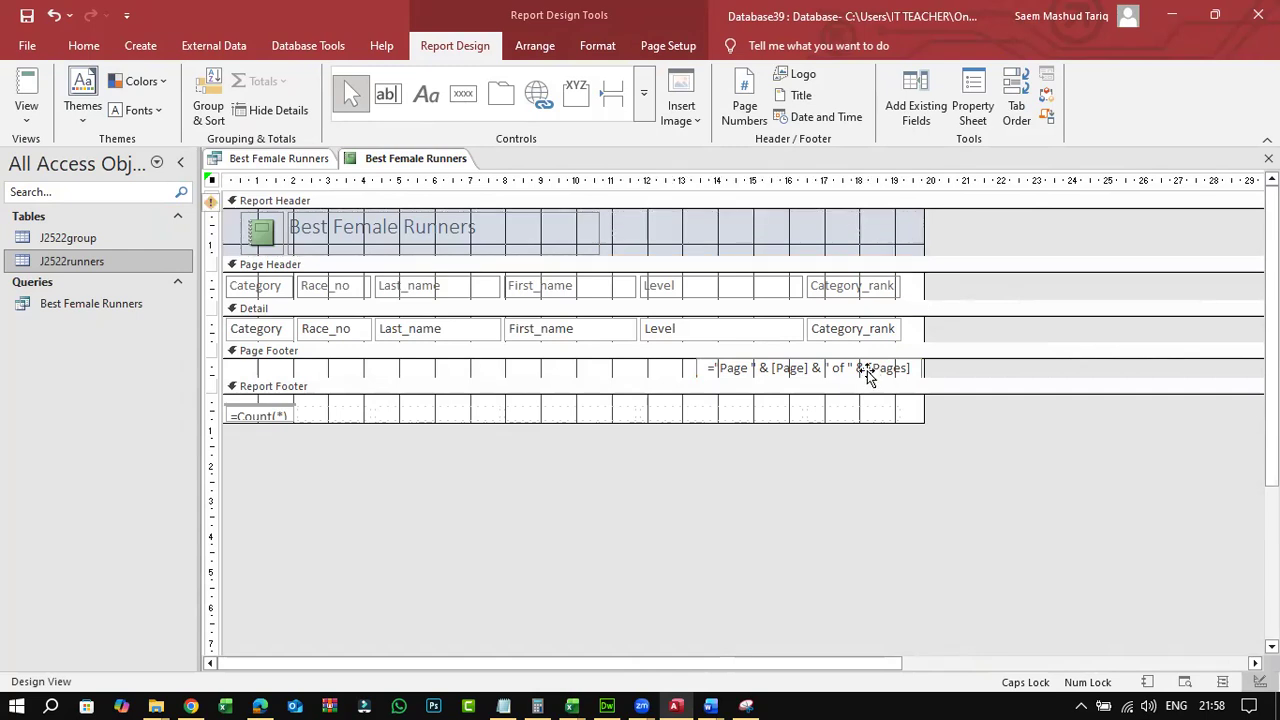
left_click_drag(916, 366, 884, 336)
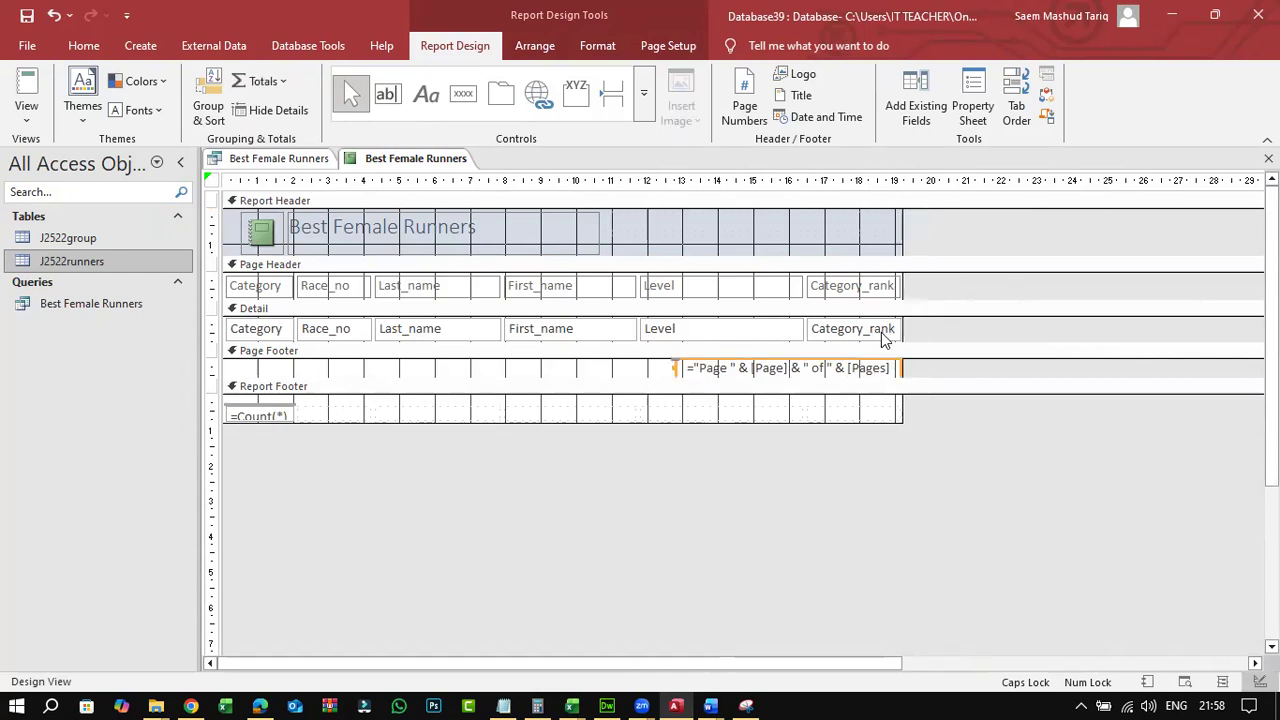
- Preview the report as printed and check the title, column fit and layout on both pages
left_click(26, 118)
left_click(68, 181)
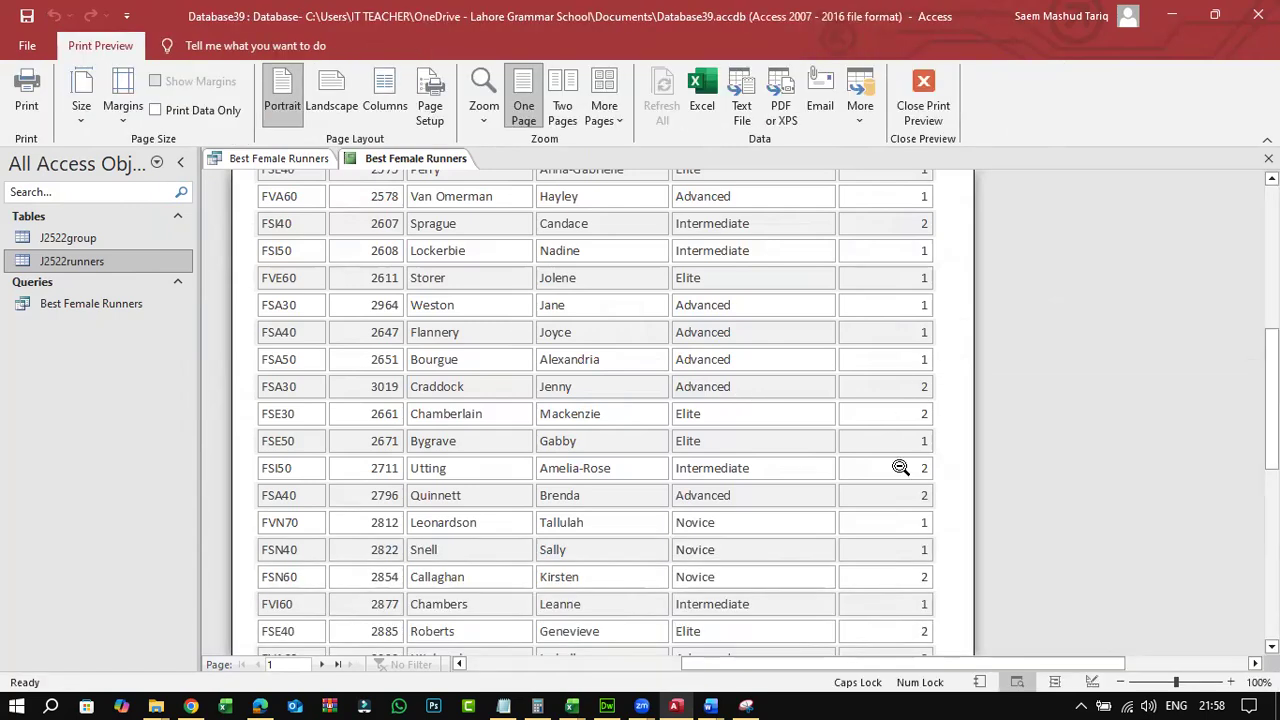
scroll(900, 467, "up", 5)
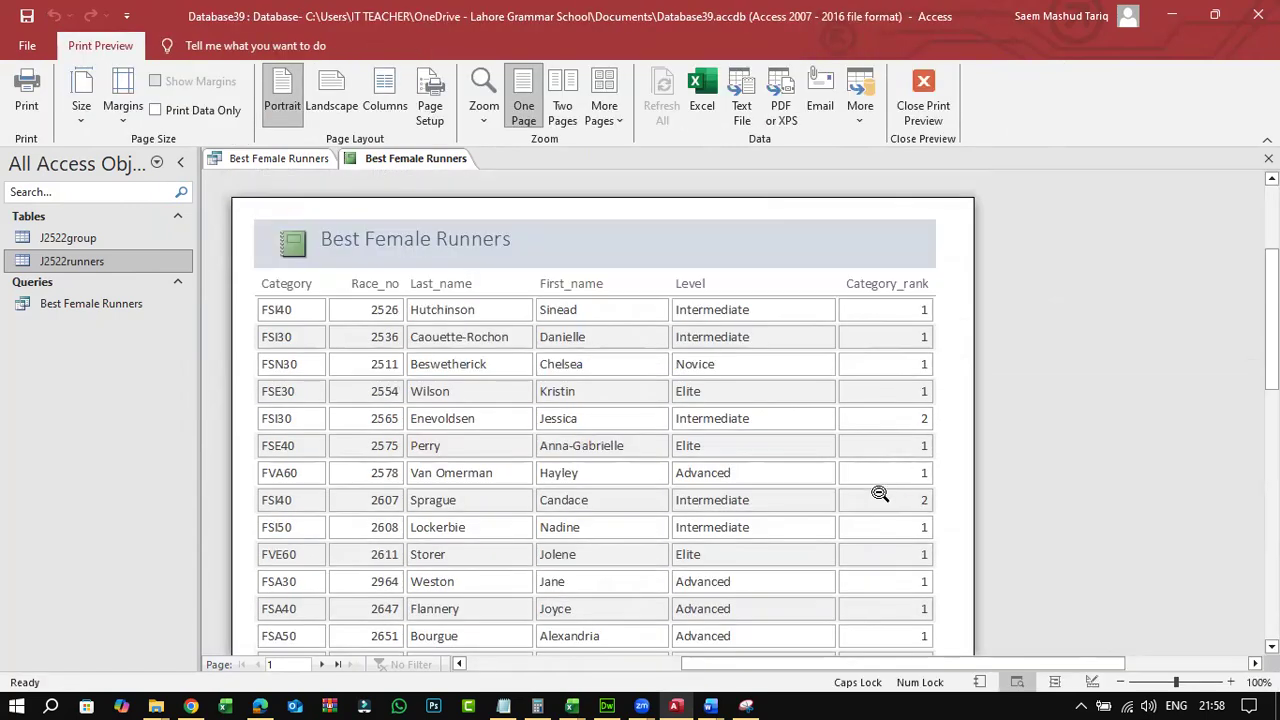
scroll(395, 556, "down", 3)
scroll(342, 634, "down", 6)
left_click(319, 664)
scroll(517, 546, "up", 5)
scroll(516, 546, "up", 2)
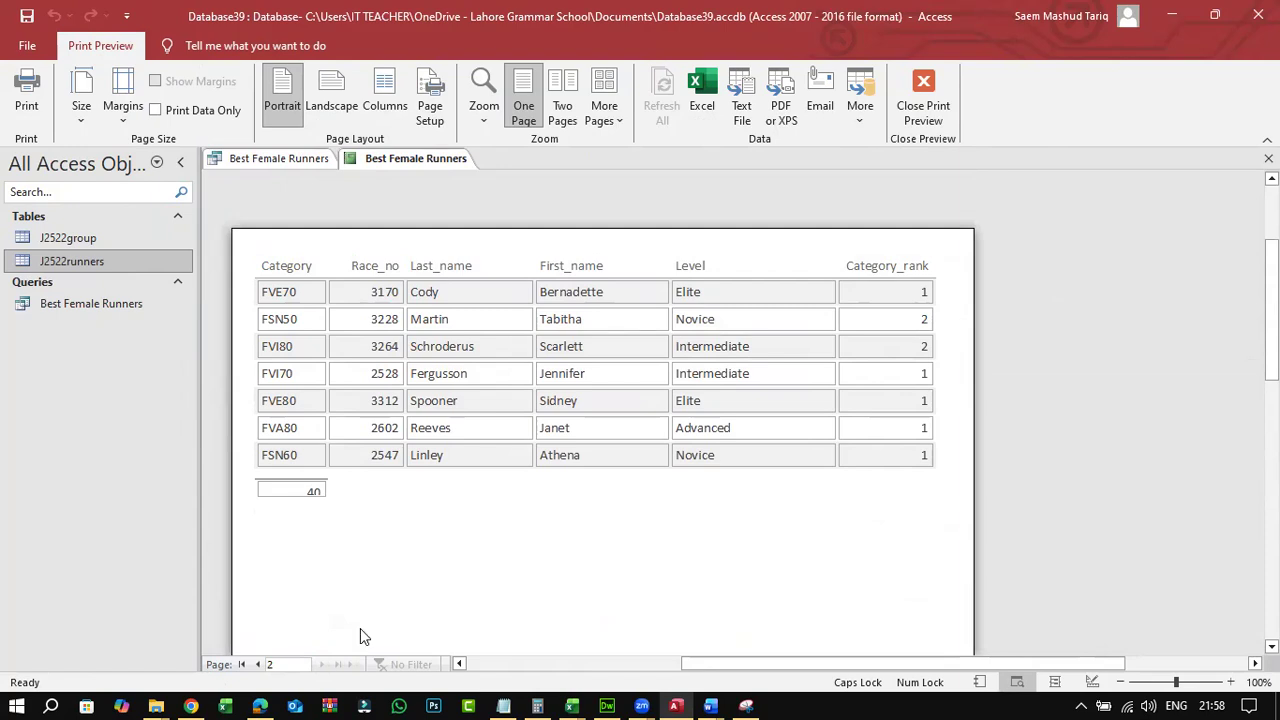
- In the exam paper PDF, highlight question 18's name, centre number and candidate number requirement, then return to Access
key("alt+Tab")
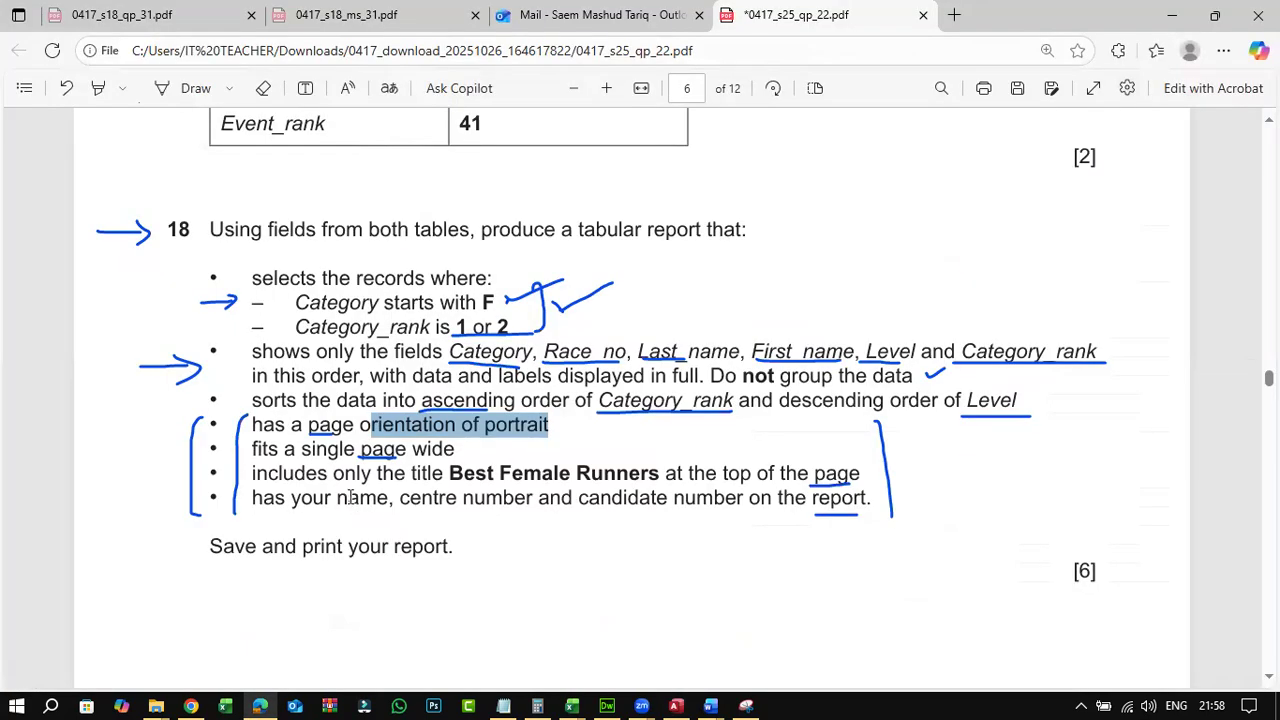
left_click_drag(337, 497, 746, 502)
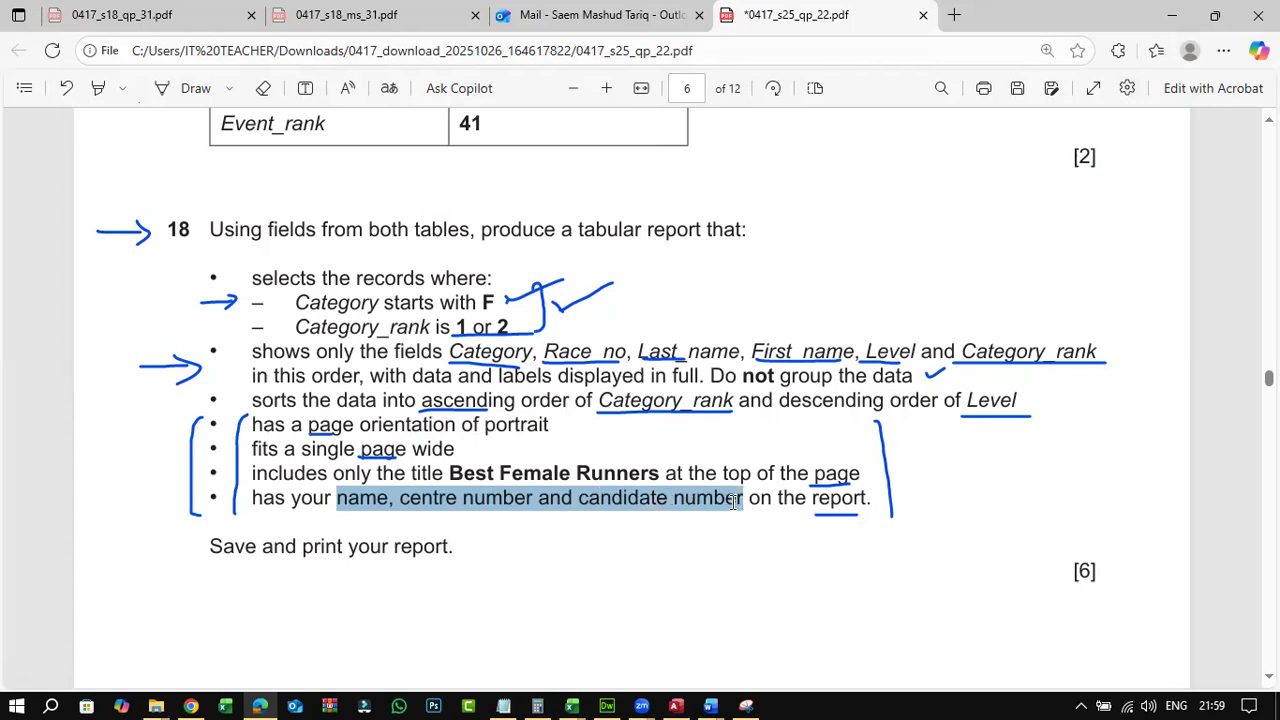
left_click(675, 706)
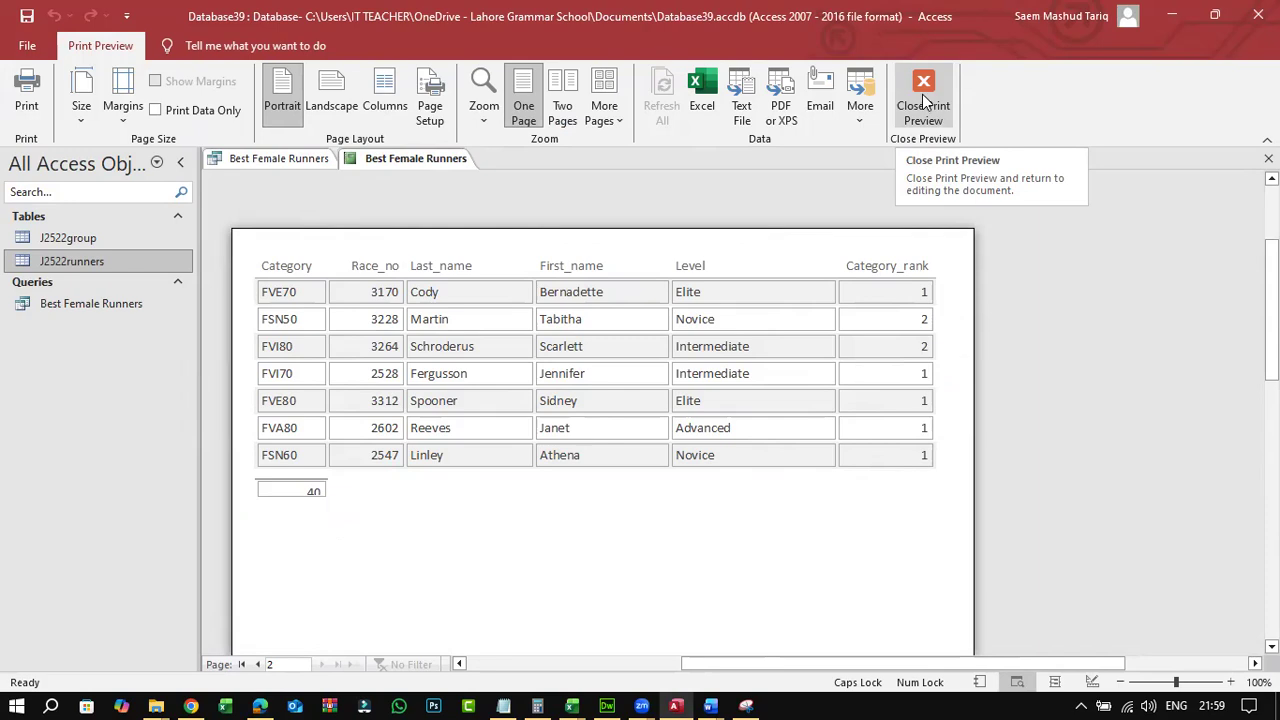
- In Design view, add a label about 9.5 cm wide in the page footer reading "NAME/CENTER NO/CANDIDATE NO"
left_click(924, 98)
left_click(26, 118)
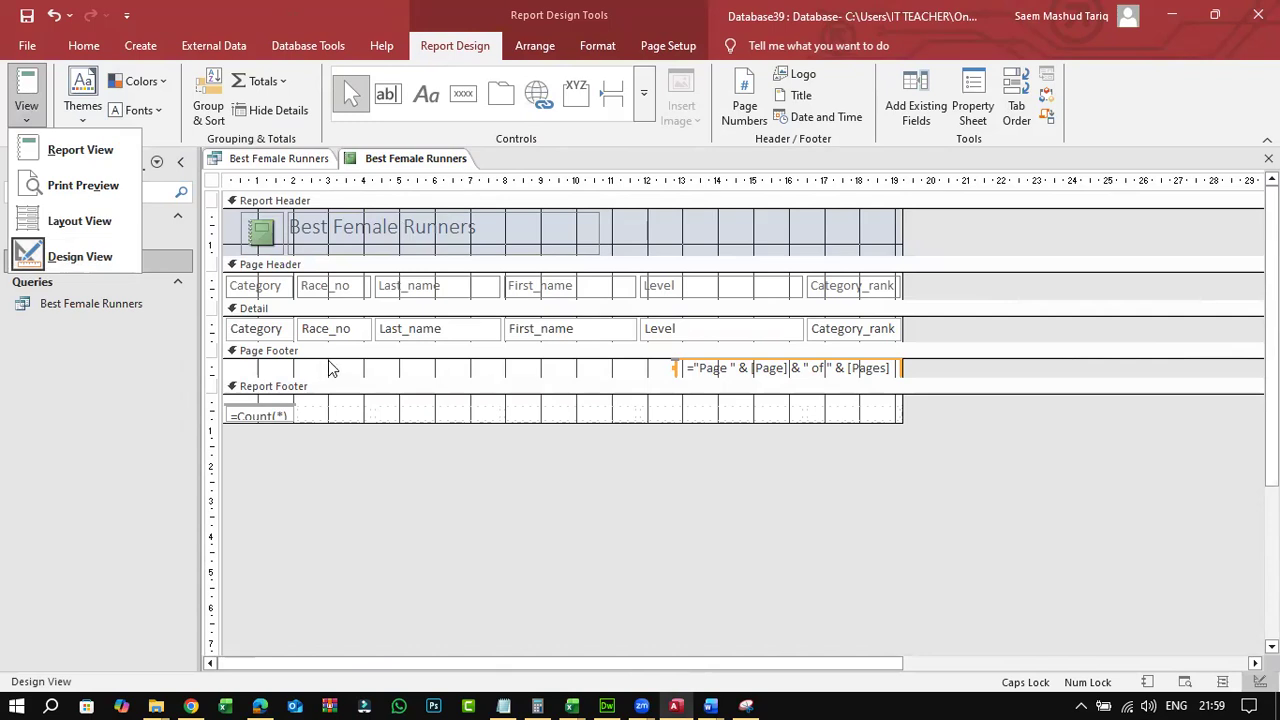
left_click(426, 110)
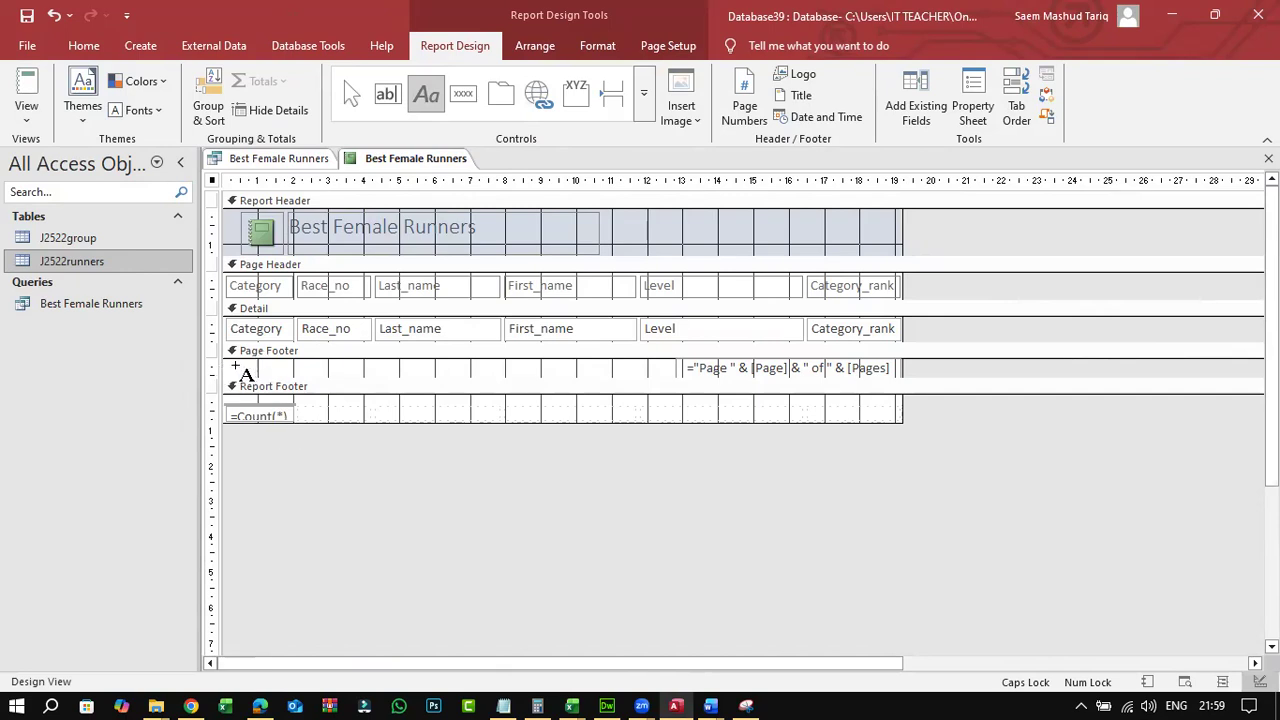
left_click_drag(232, 360, 566, 372)
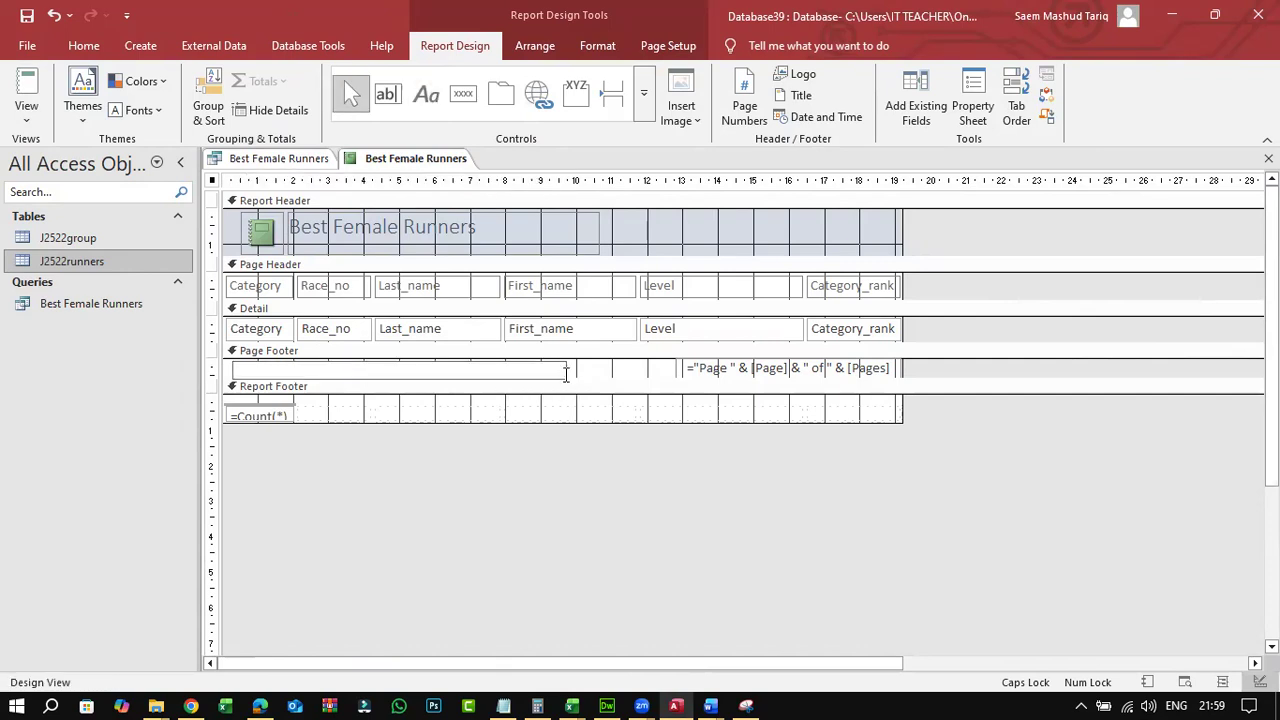
key("Caps_Lock")
type("name")
key("BackSpace")
key("BackSpace")
key("BackSpace")
key("BackSpace")
key("Caps_Lock")
type("NAME/CENTER NO/CANDIDATE NO")
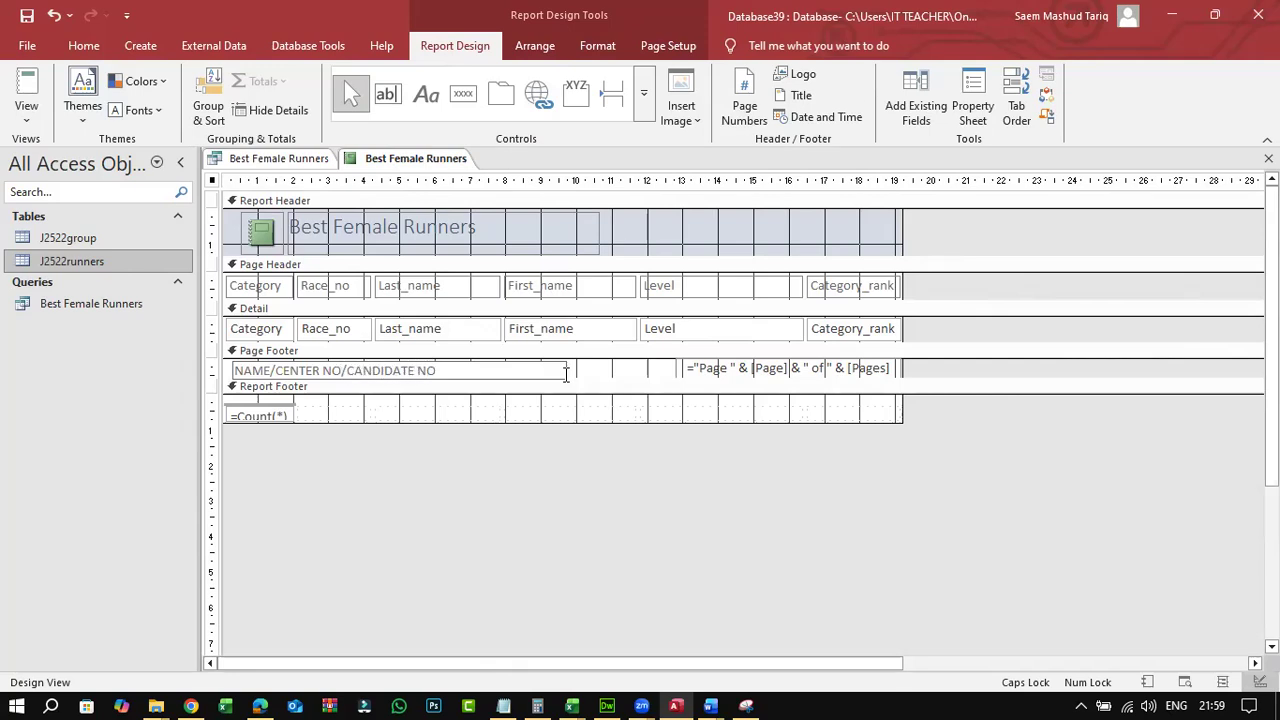
- Preview the report as printed and check the candidate details label in the footer of both pages
left_click(28, 115)
left_click(79, 188)
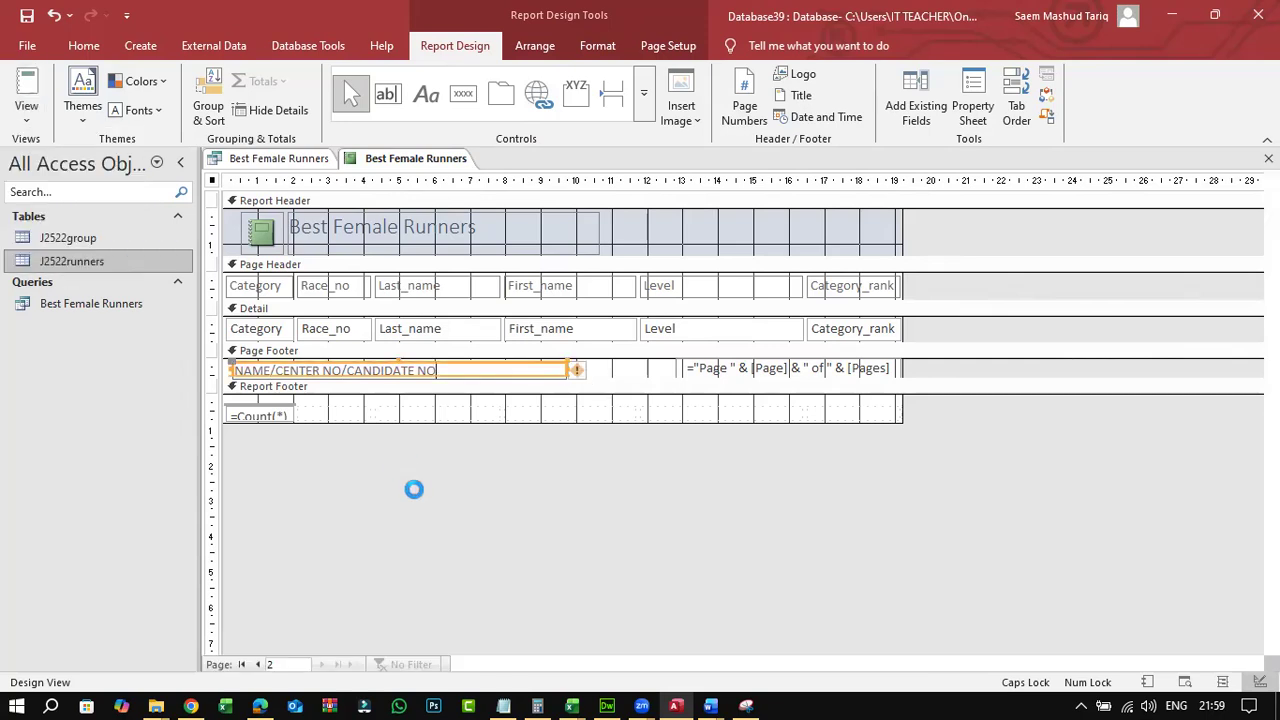
scroll(432, 513, "down", 15)
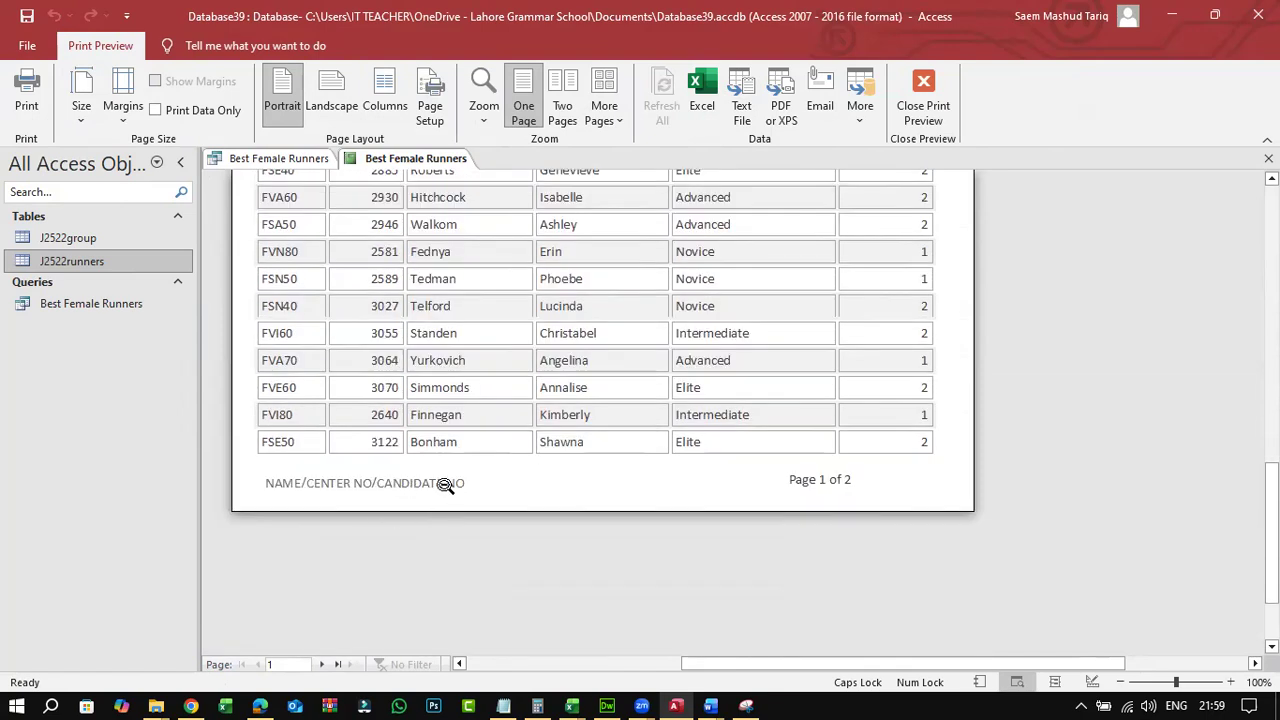
left_click(321, 664)
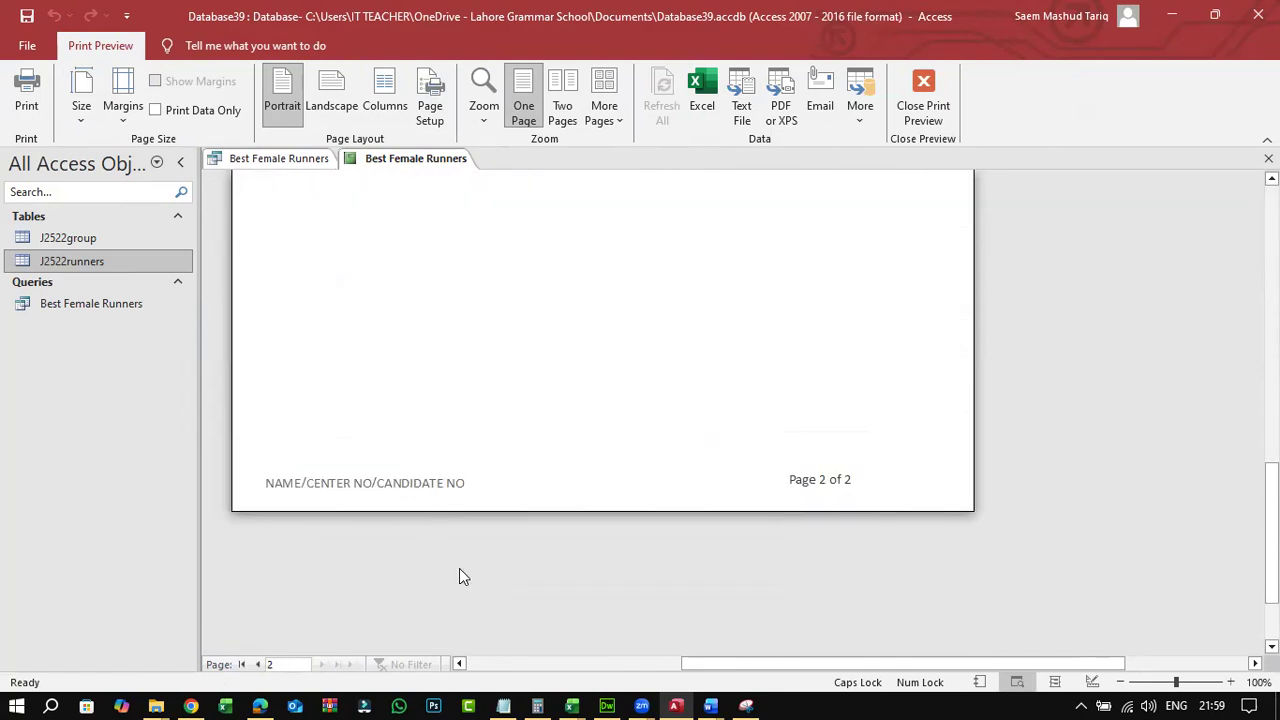
scroll(494, 563, "up", 10)
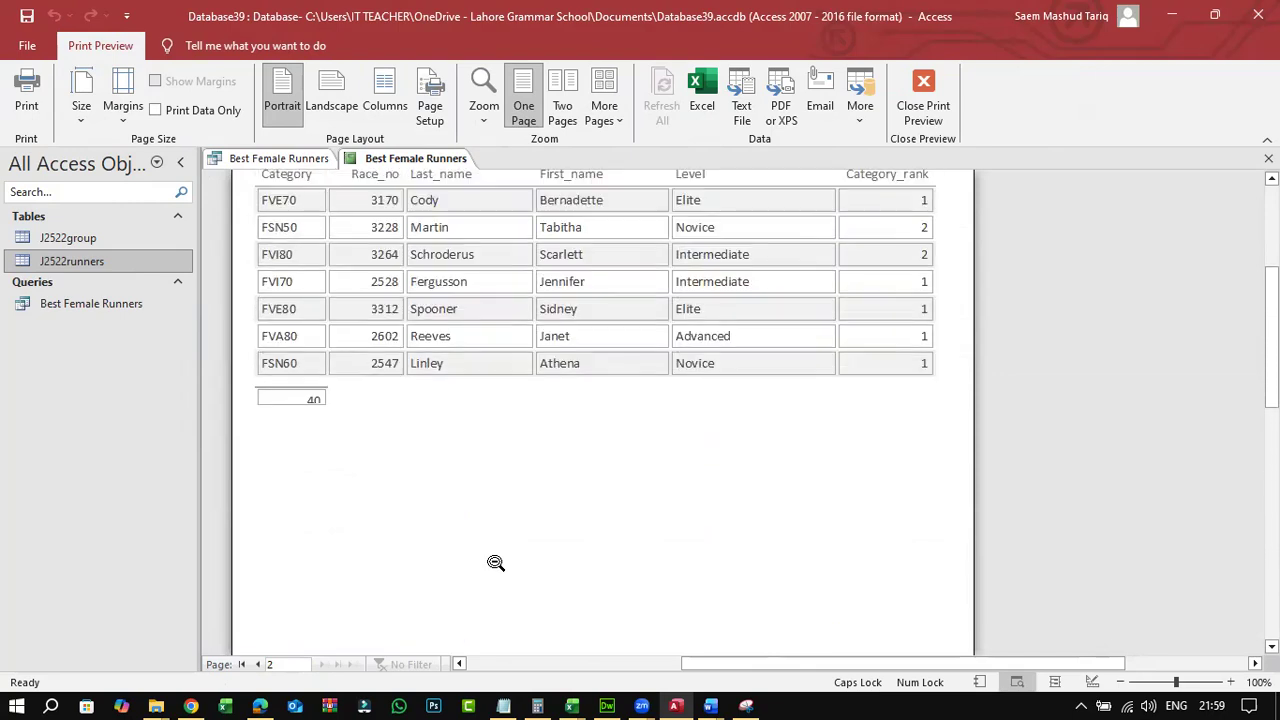
scroll(494, 563, "up", 1)
scroll(494, 563, "down", 8)
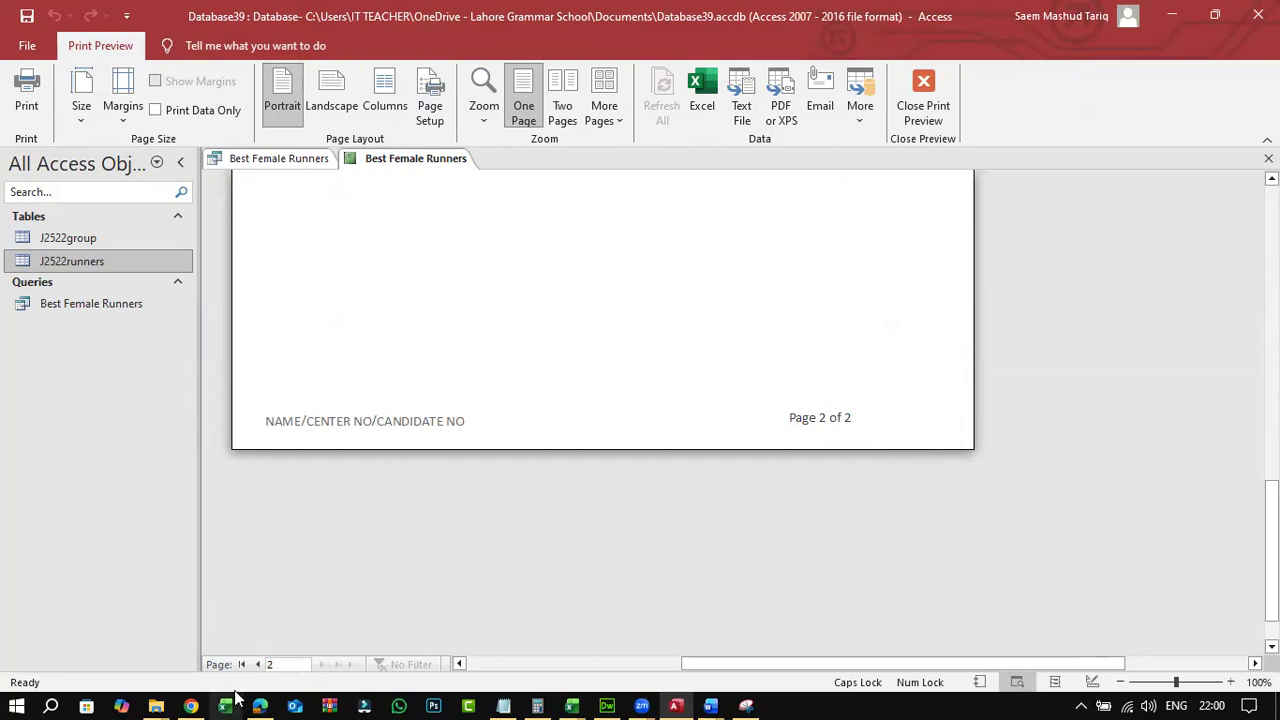
- Switch to the exam paper PDF and look over the question 19 report requirements after question 18
left_click(260, 706)
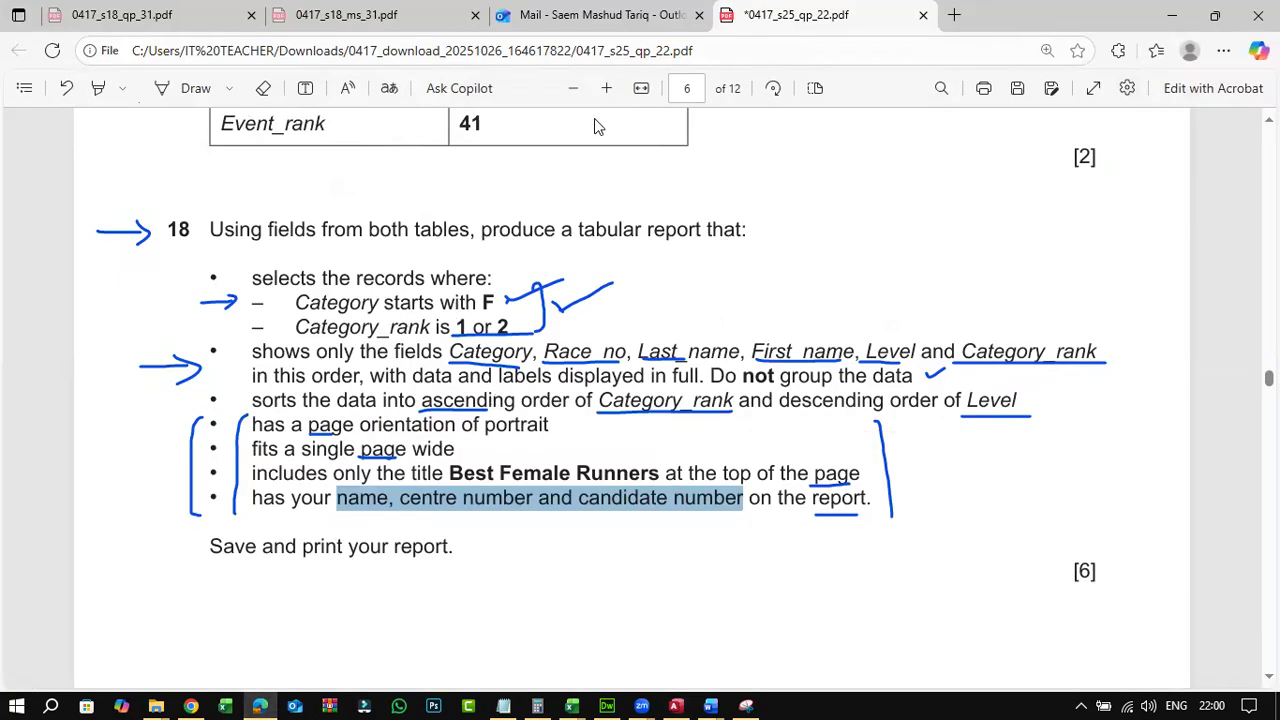
left_click(573, 88)
scroll(712, 412, "down", 5)
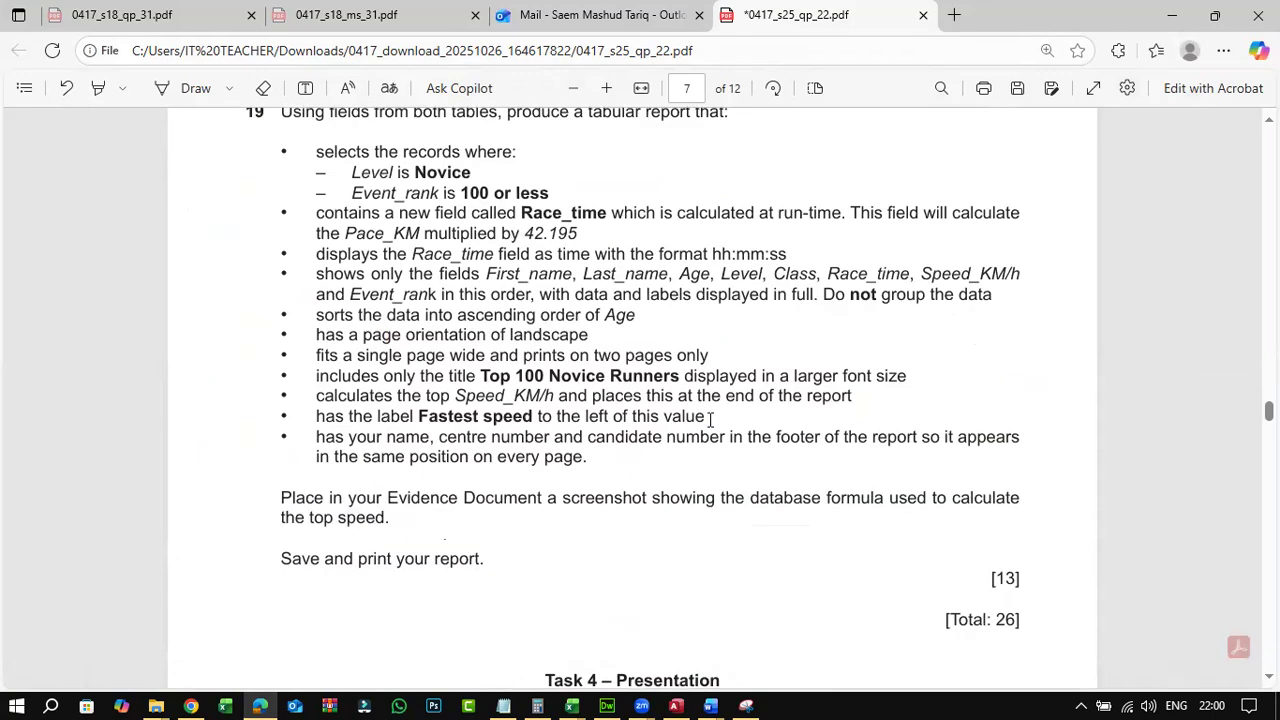
scroll(706, 445, "up", 1)
scroll(703, 469, "up", 5)
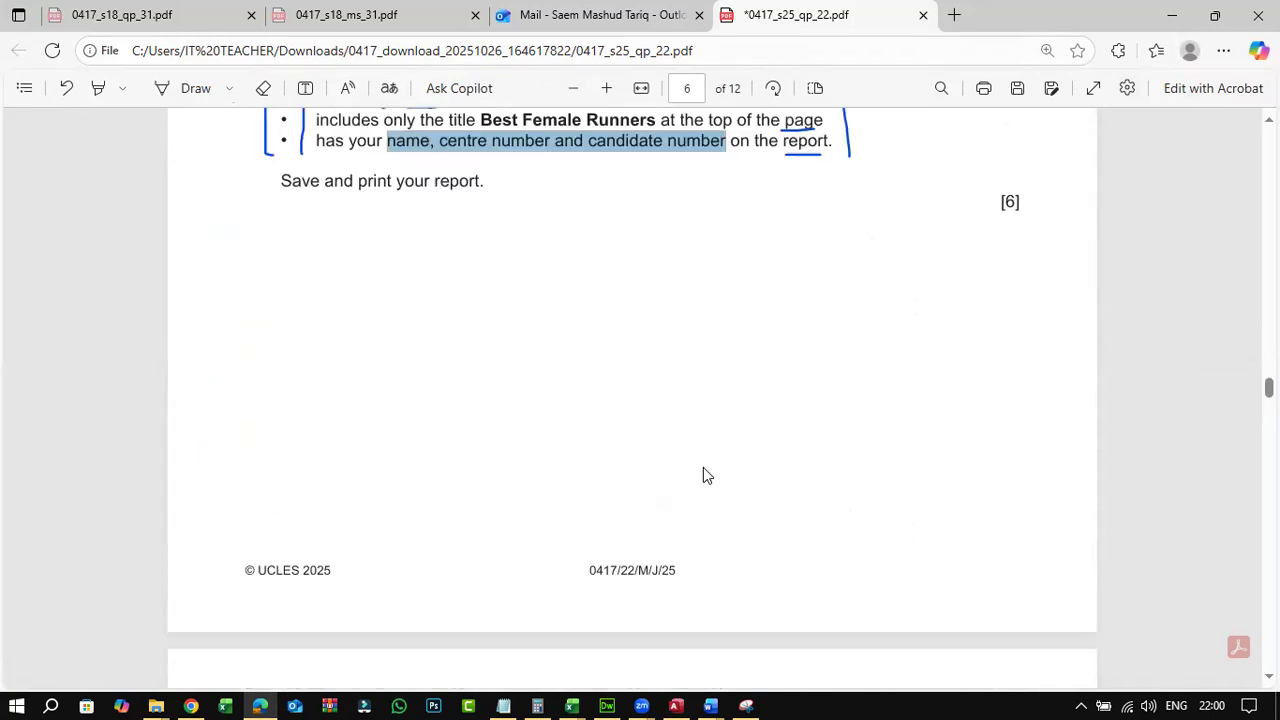